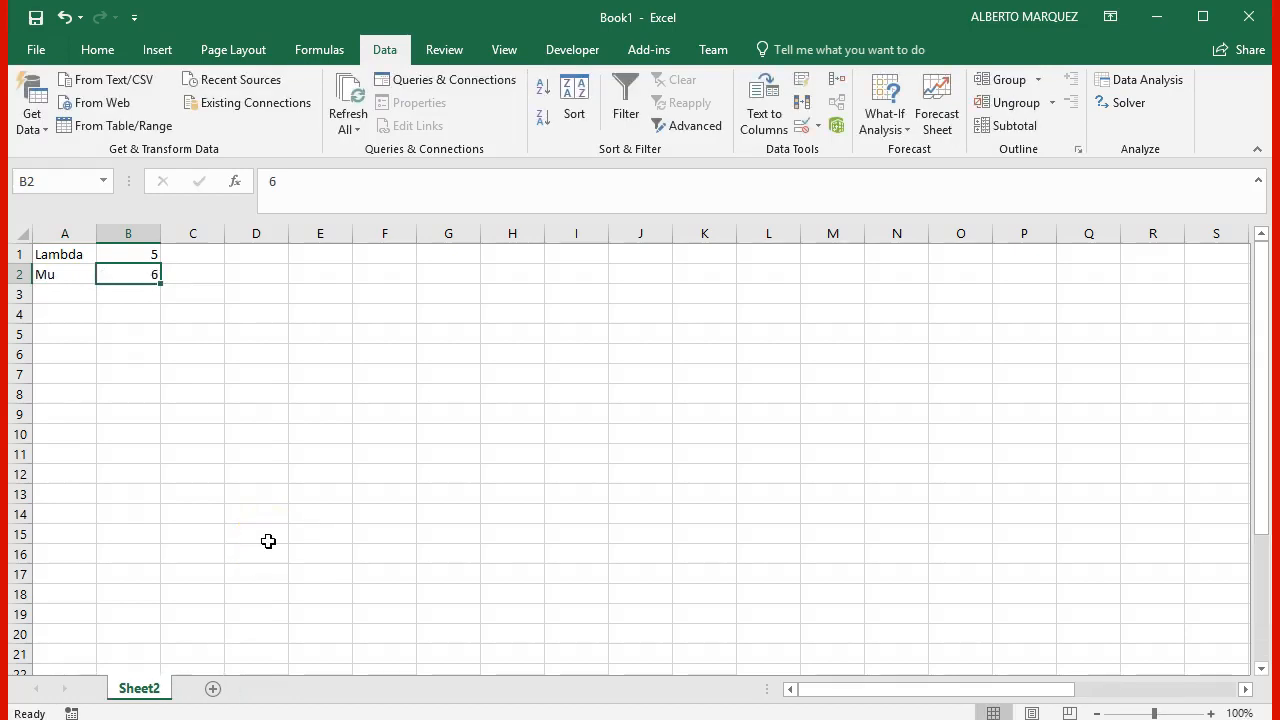
Step: Enter the header Entity in A5 and the numbers 1, 2 and 3 in the cells below it
key(Down)
key(Down)
key(Down)
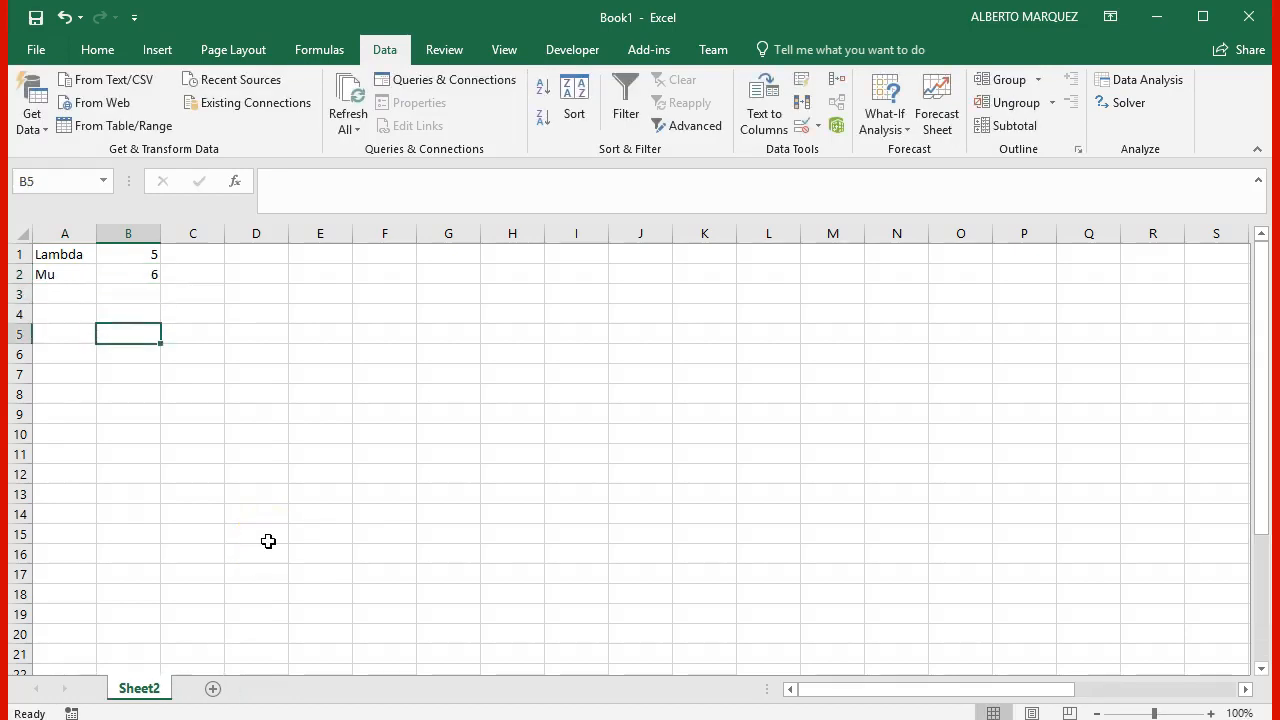
key(Down)
key(Left)
key(Up)
text(Entity)
key(Return)
text(1)
key(Return)
text(2)
key(Return)
text(3)
key(Return)
Step: Extend the entity number series from A7:A8 down to cell A26
key(Up)
key(Up)
key(shift+Down)
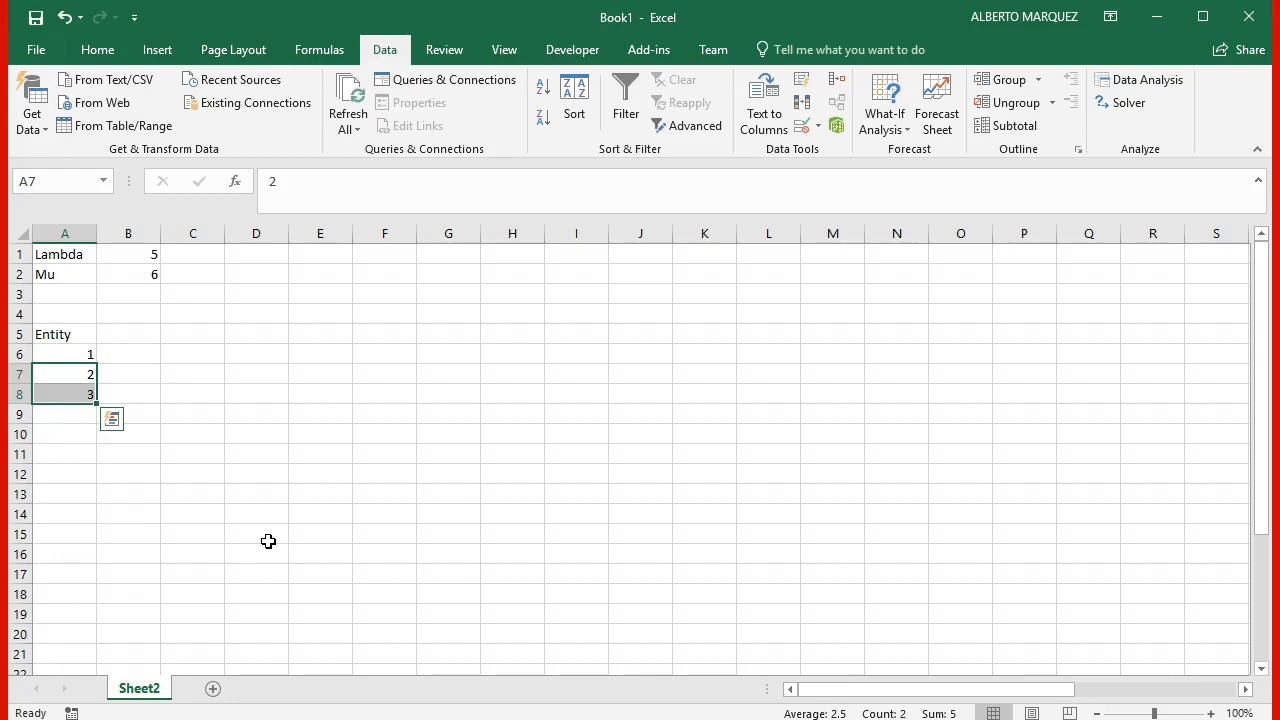
drag(97, 403, 94, 623)
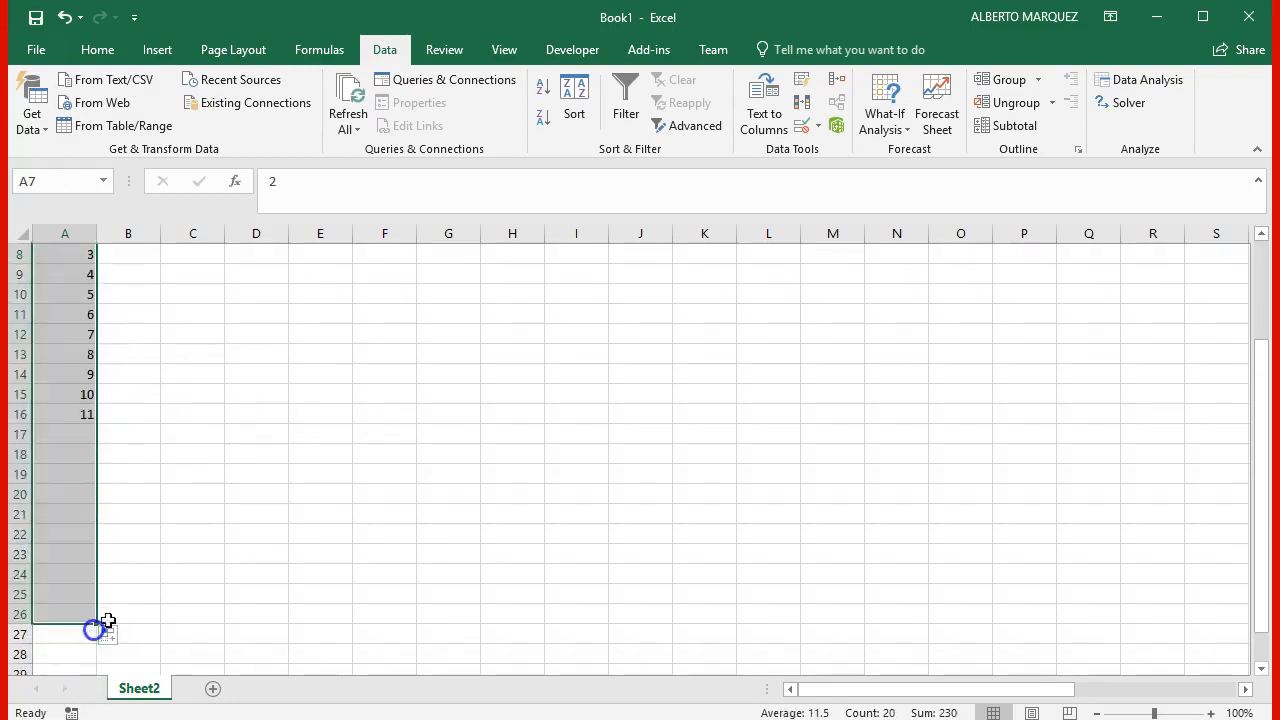
Step: Enter the header Arrival time in B5 and wrap the text across all of row 5
scroll(229, 557, up, 3)
click(133, 330)
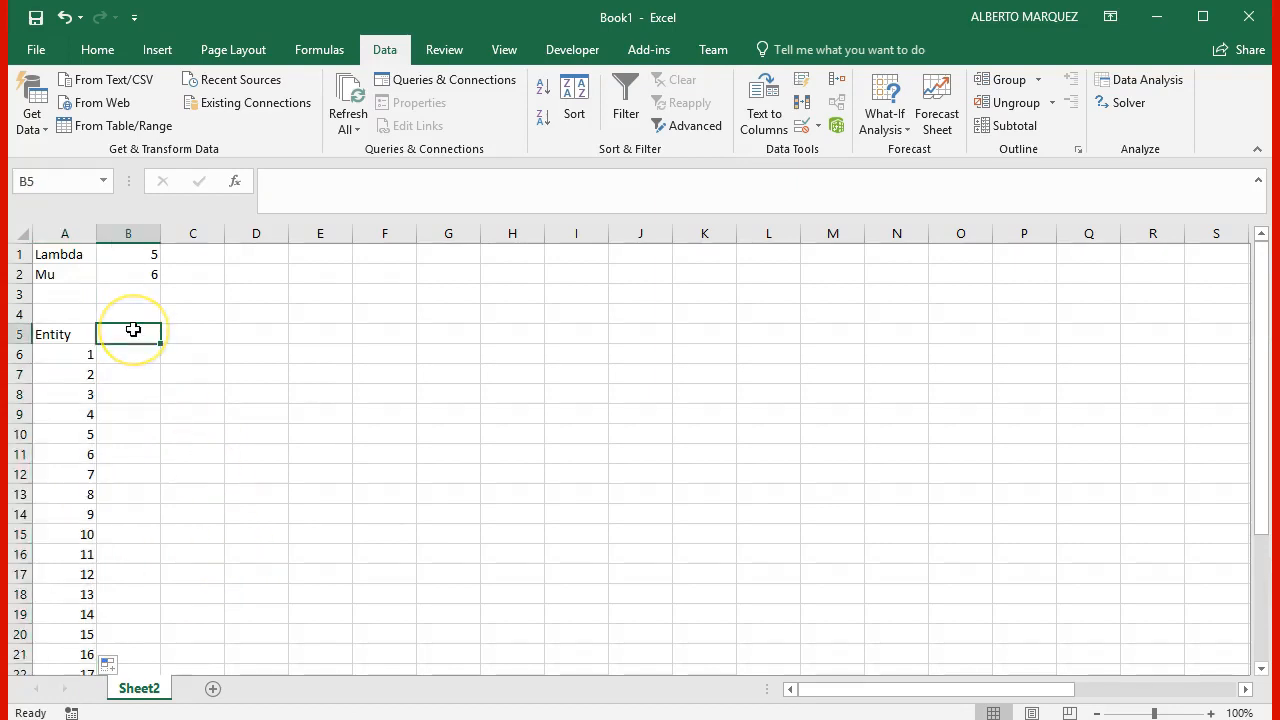
text(Arrival time)
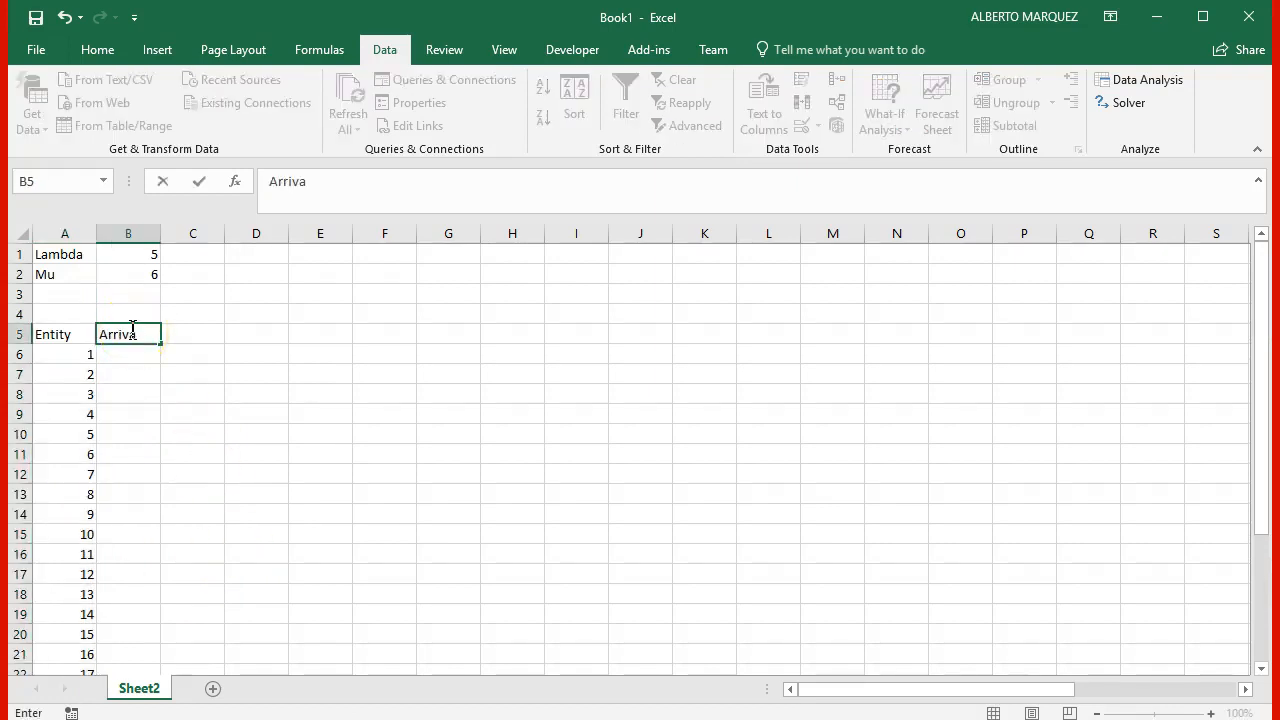
click(19, 334)
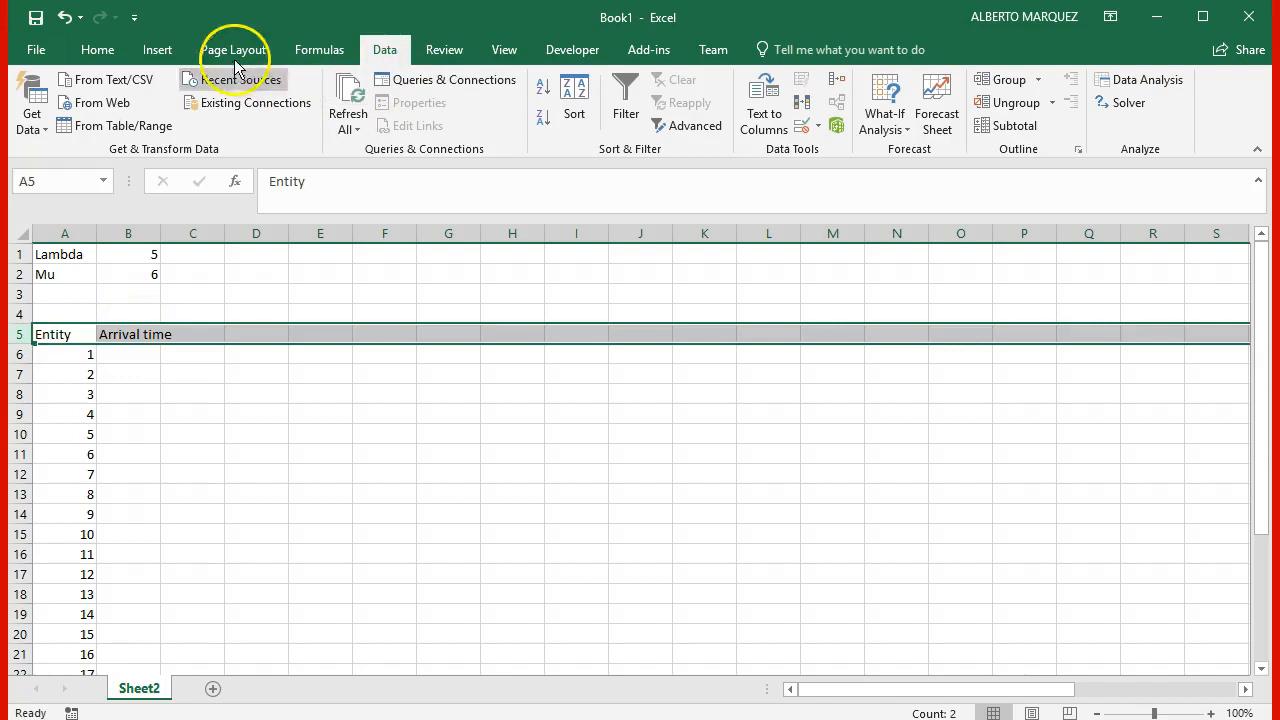
click(97, 49)
click(460, 88)
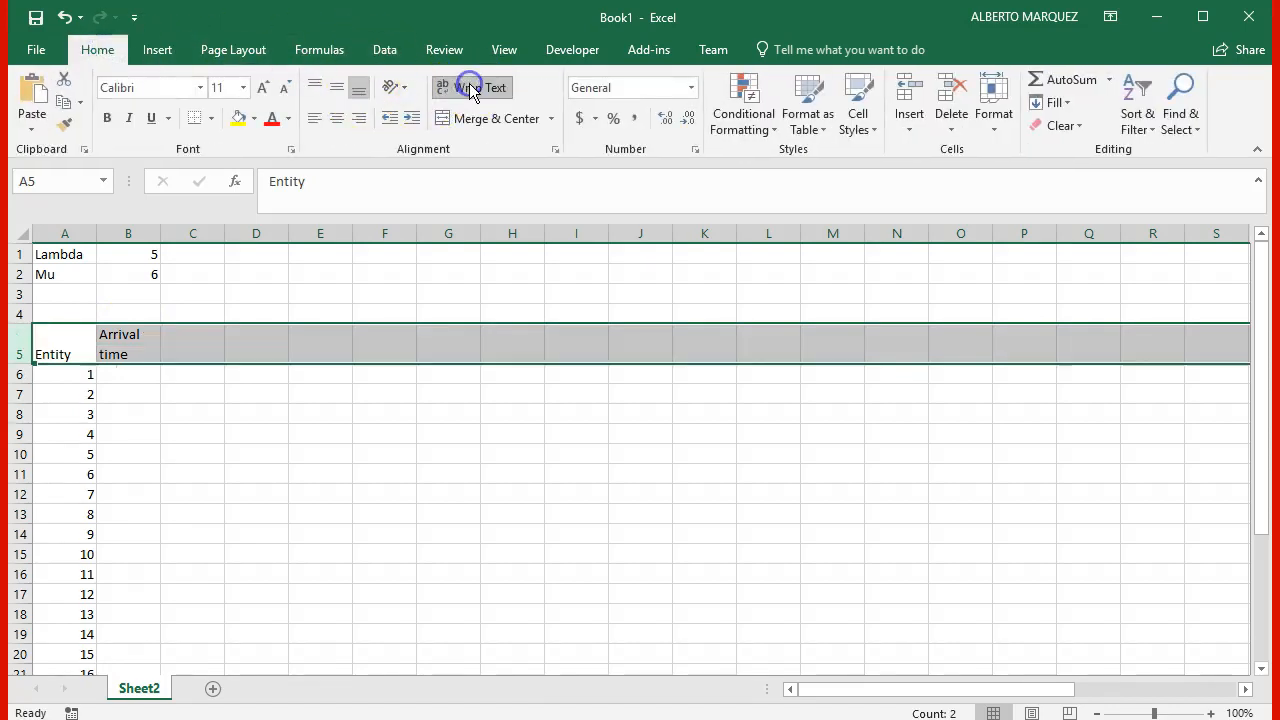
Step: Set the first entity's arrival time in B6 to 0
click(138, 376)
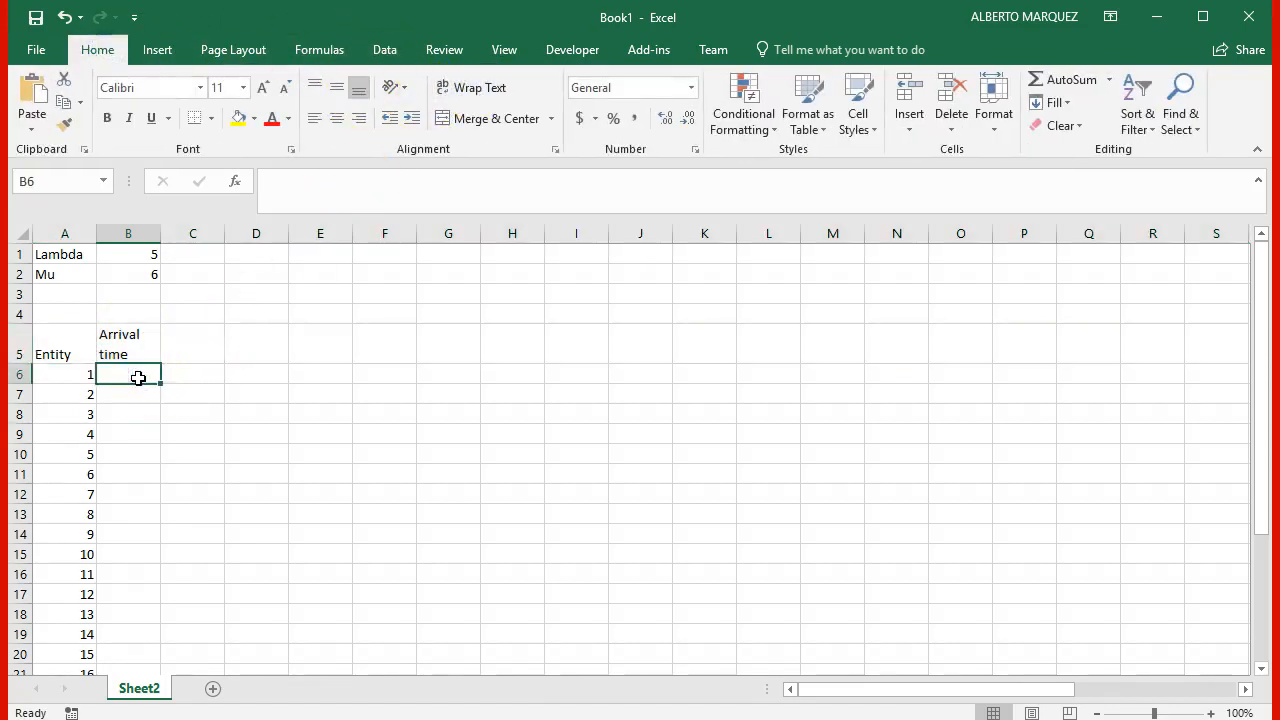
text(0)
key(Tab)
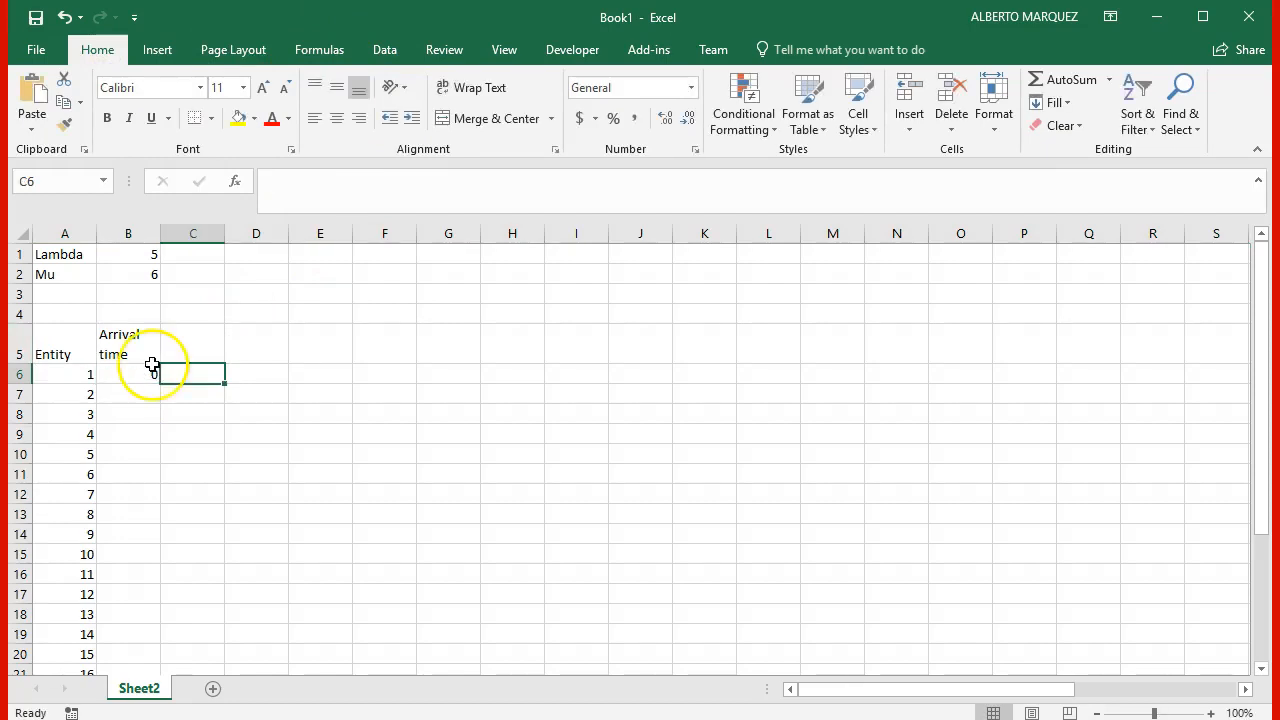
Step: Add the header rand() in C5 and enter the formula =rand() in C6
key(Up)
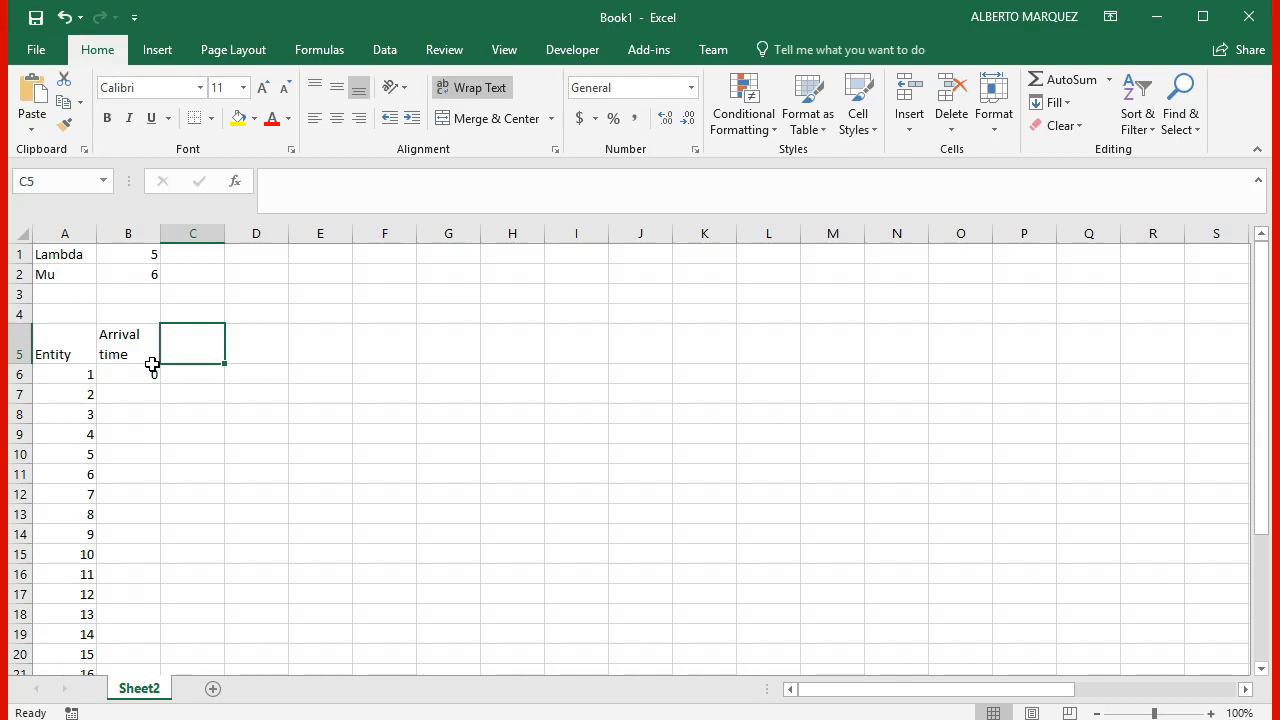
text(rand)
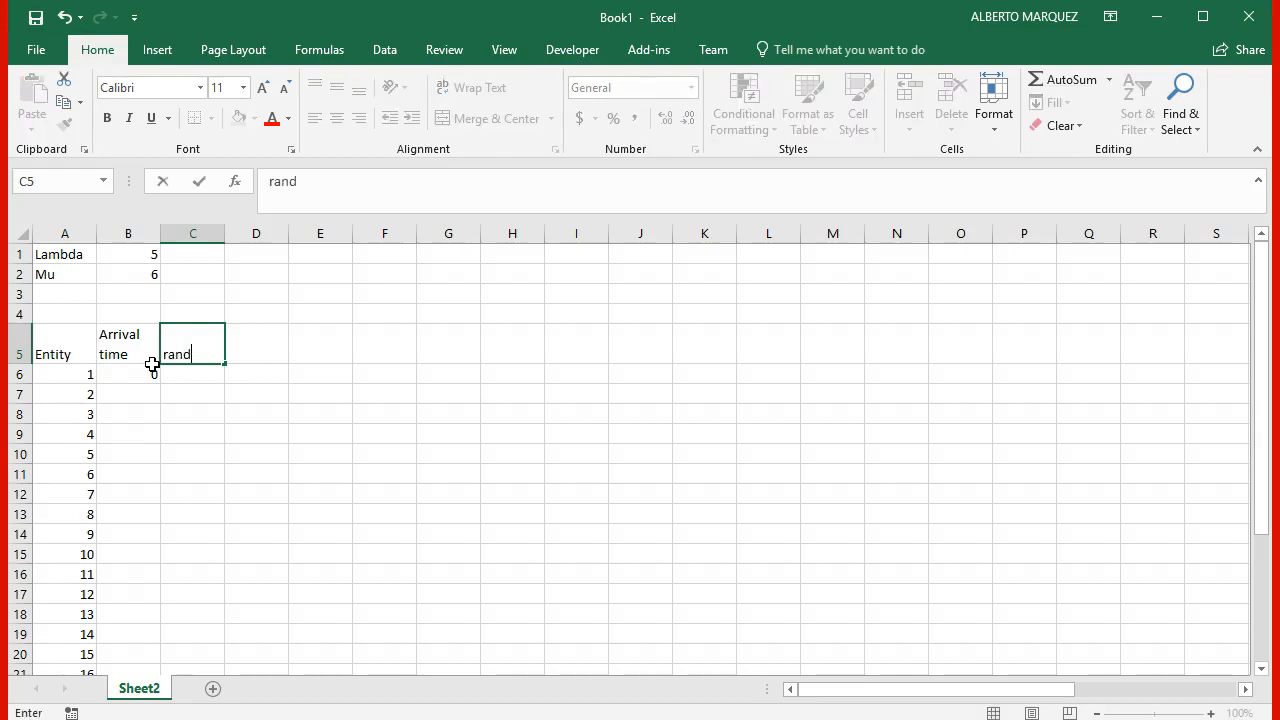
text(())
key(Return)
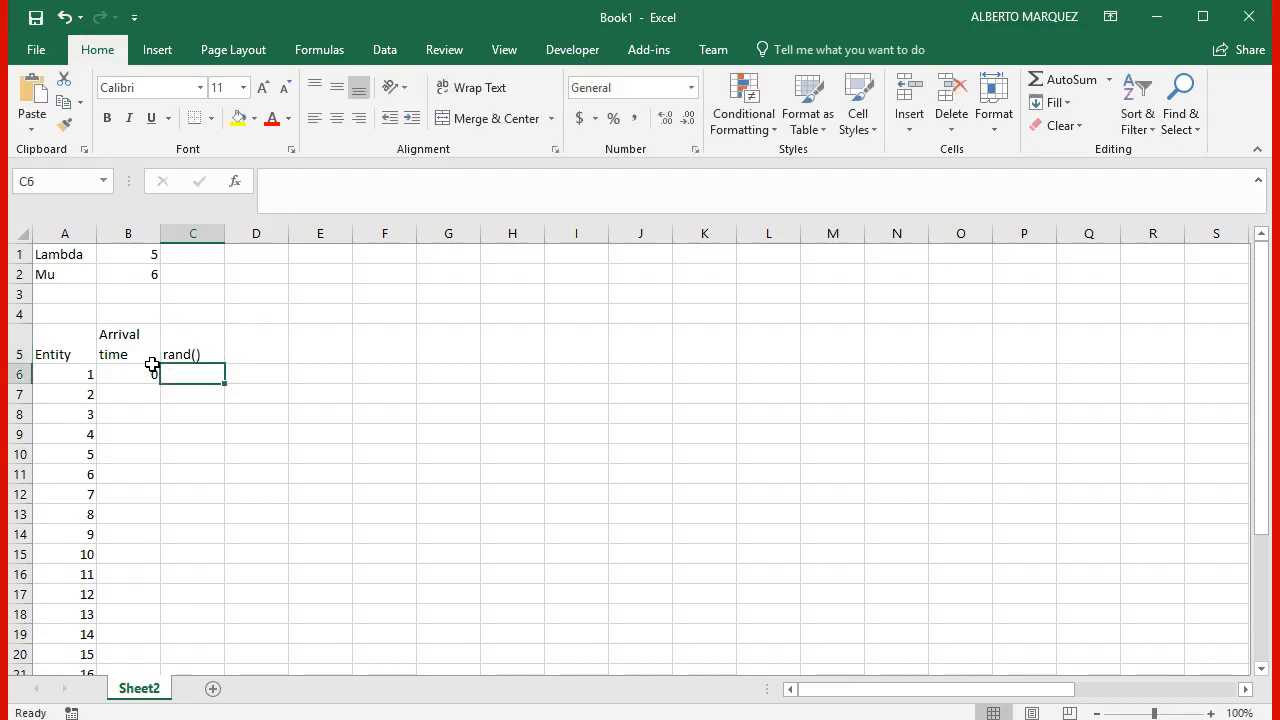
text(=rand())
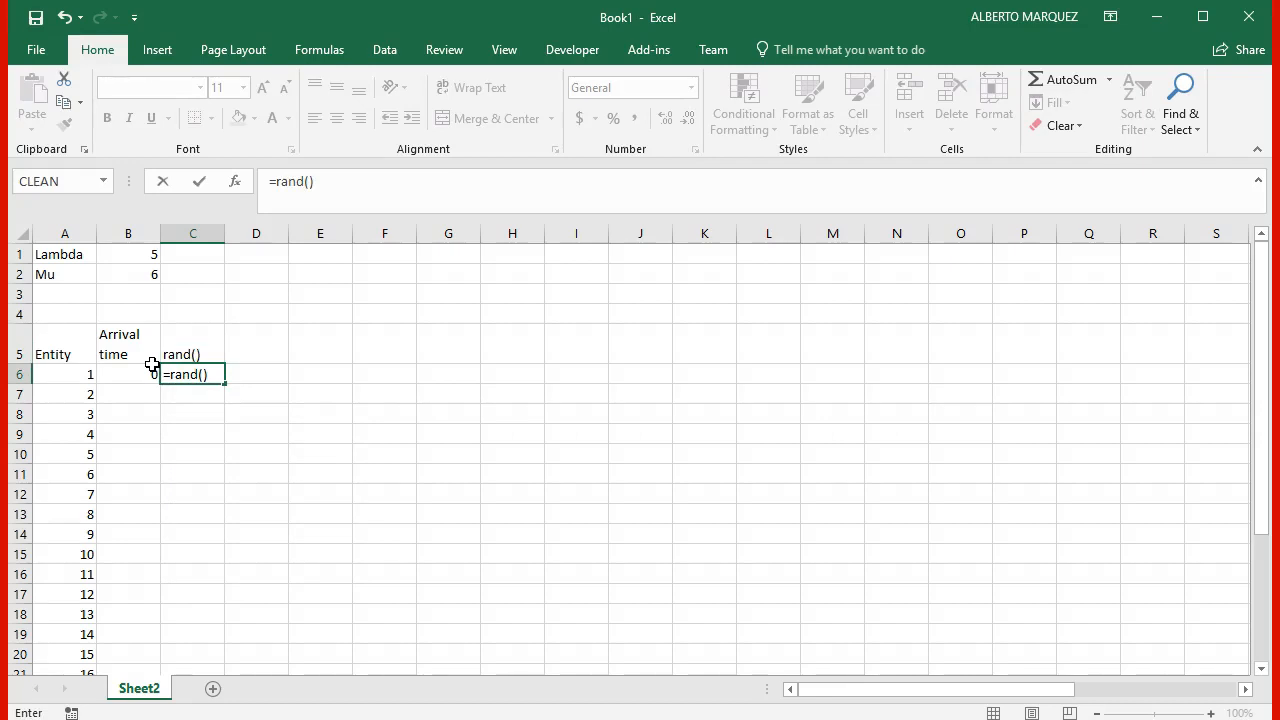
key(Return)
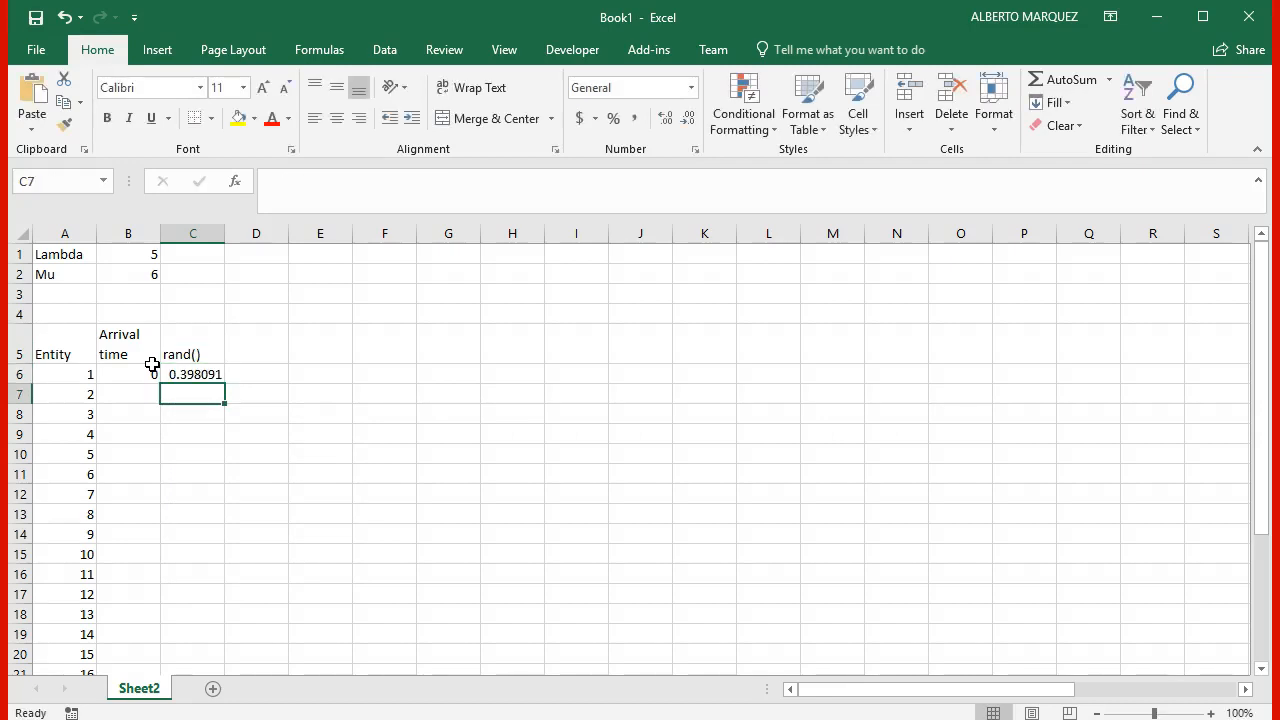
Step: Enter the header TBA in D5, beside the rand() header
key(Right)
key(Up)
key(Up)
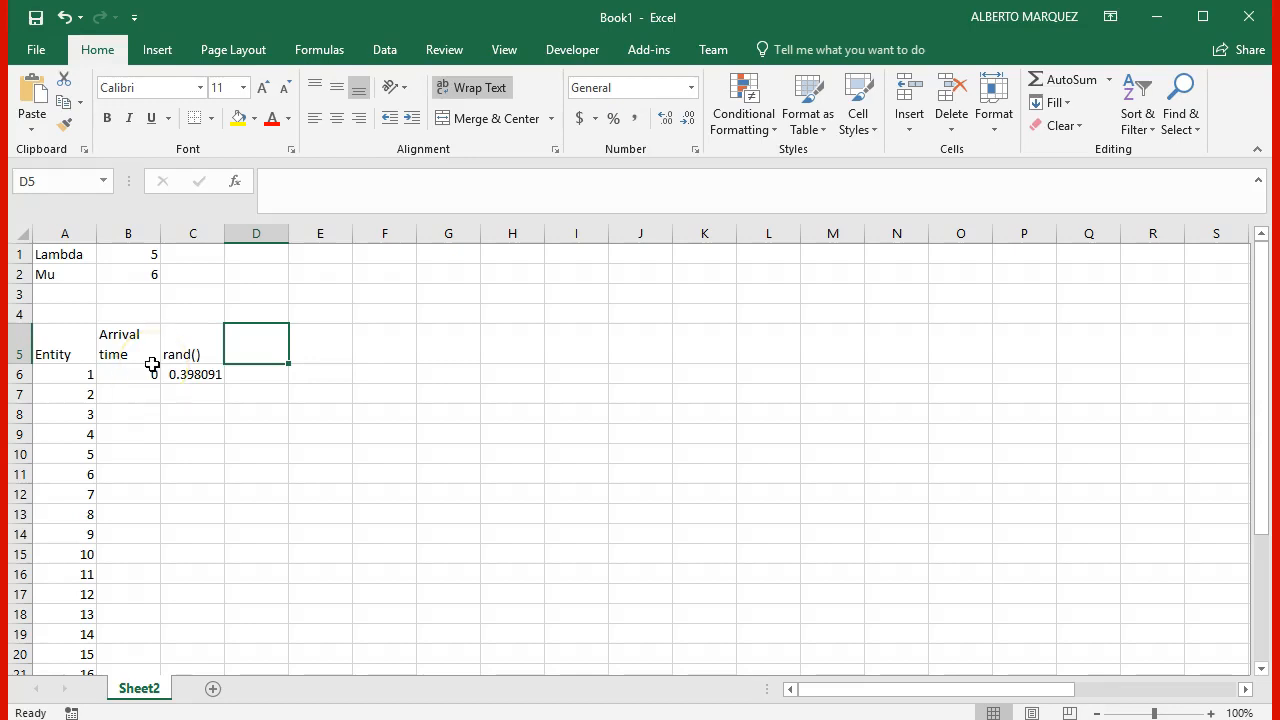
text(T)
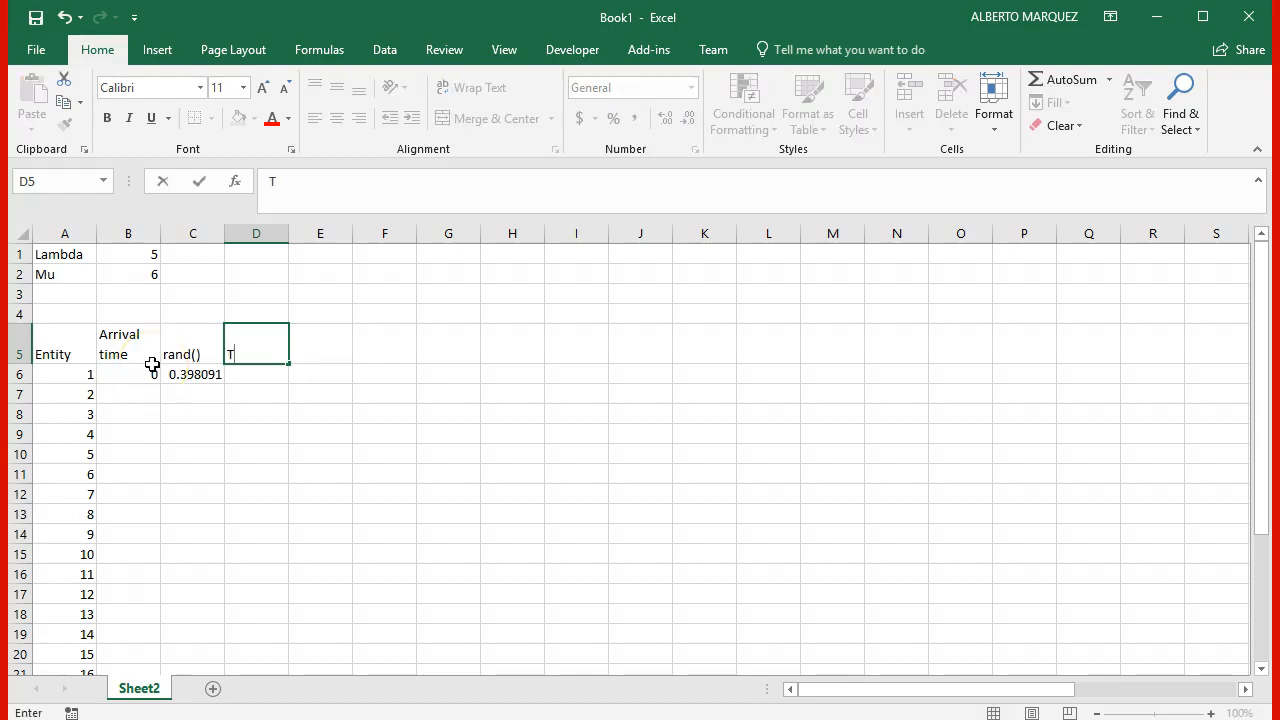
text(B)
key(BackSpace)
text(Ba)
key(BackSpace)
text(A)
key(Return)
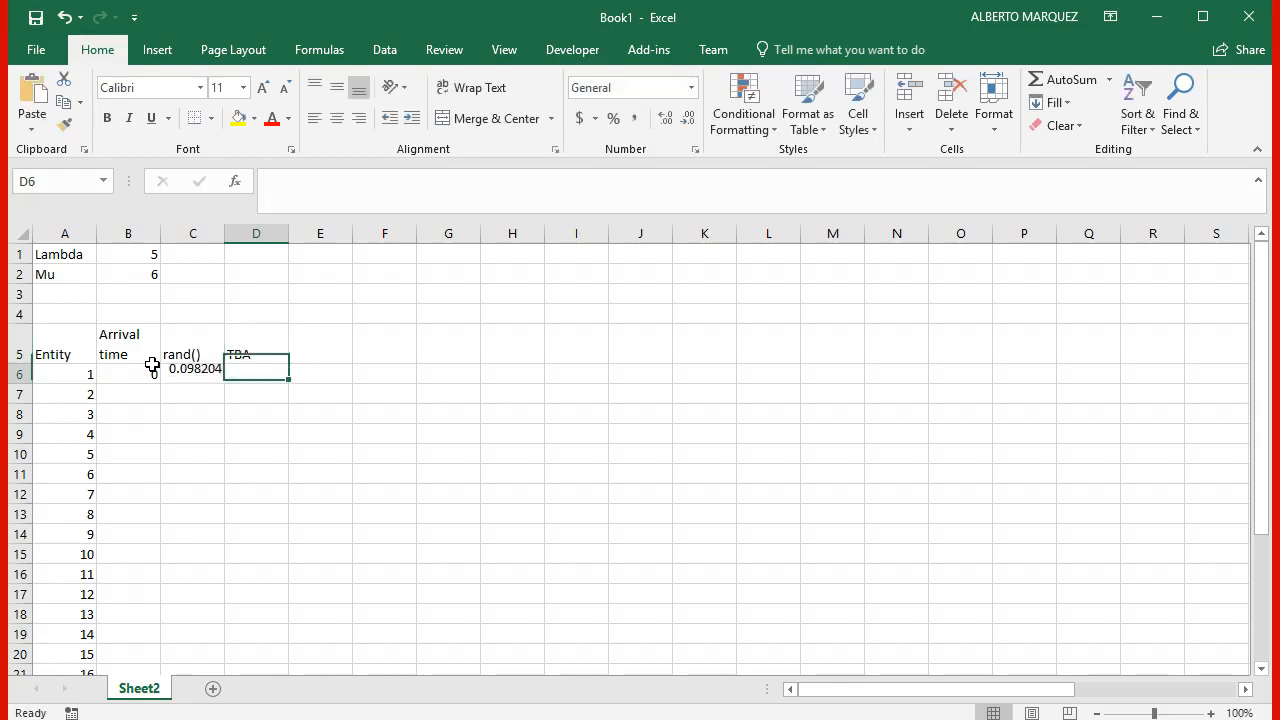
Step: Enter the TBA formula =-ln(1-C6)/$B$1 in D6, with an absolute reference to Lambda
text(=)
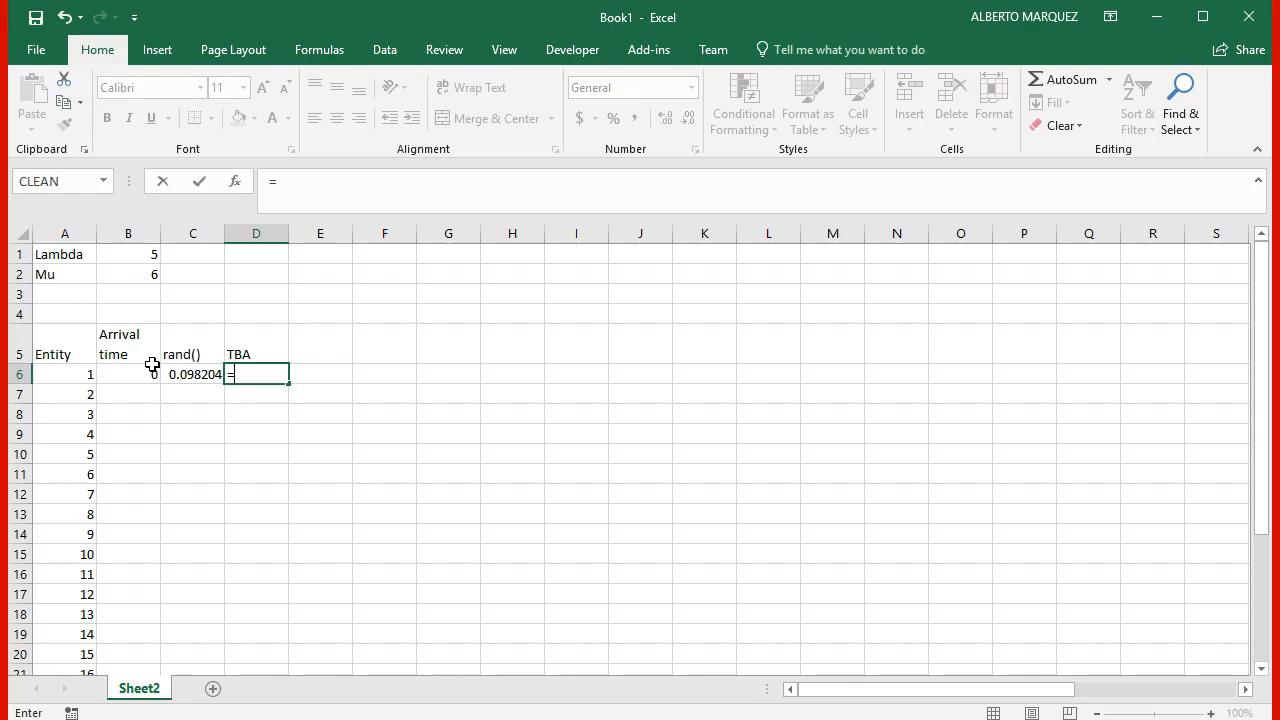
text(-ln)
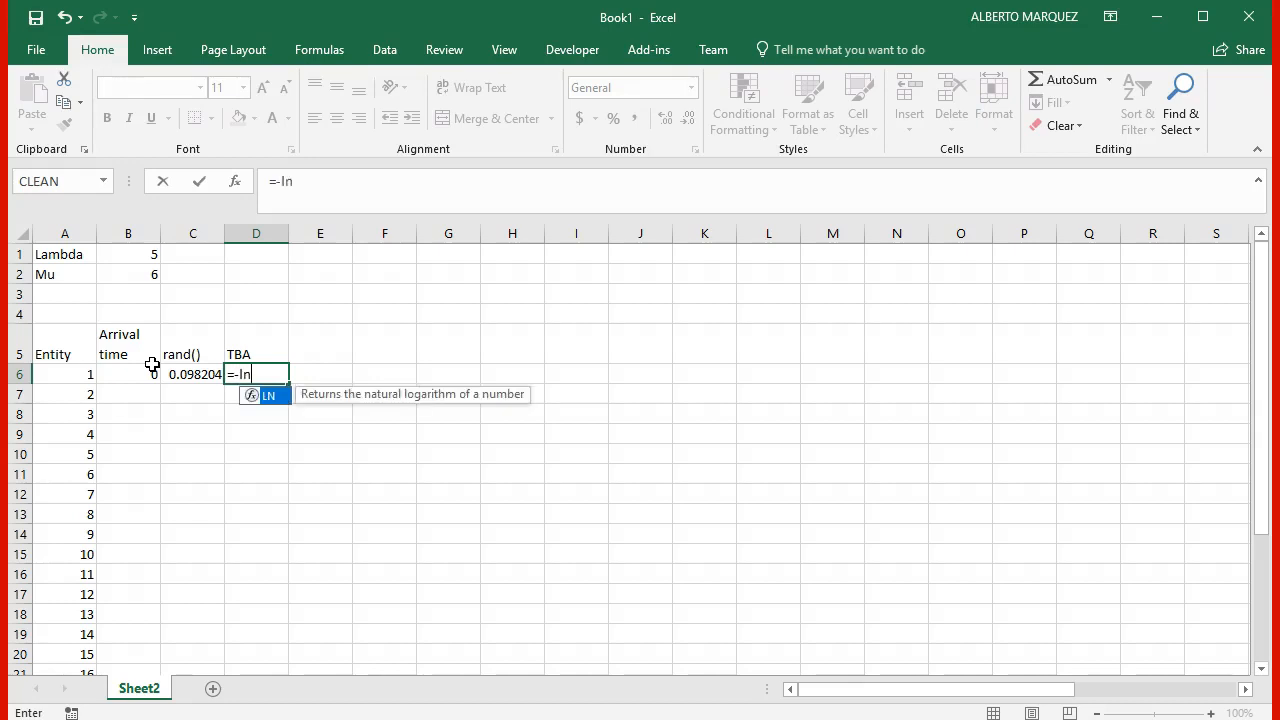
text((1-)
key(Left)
text()/)
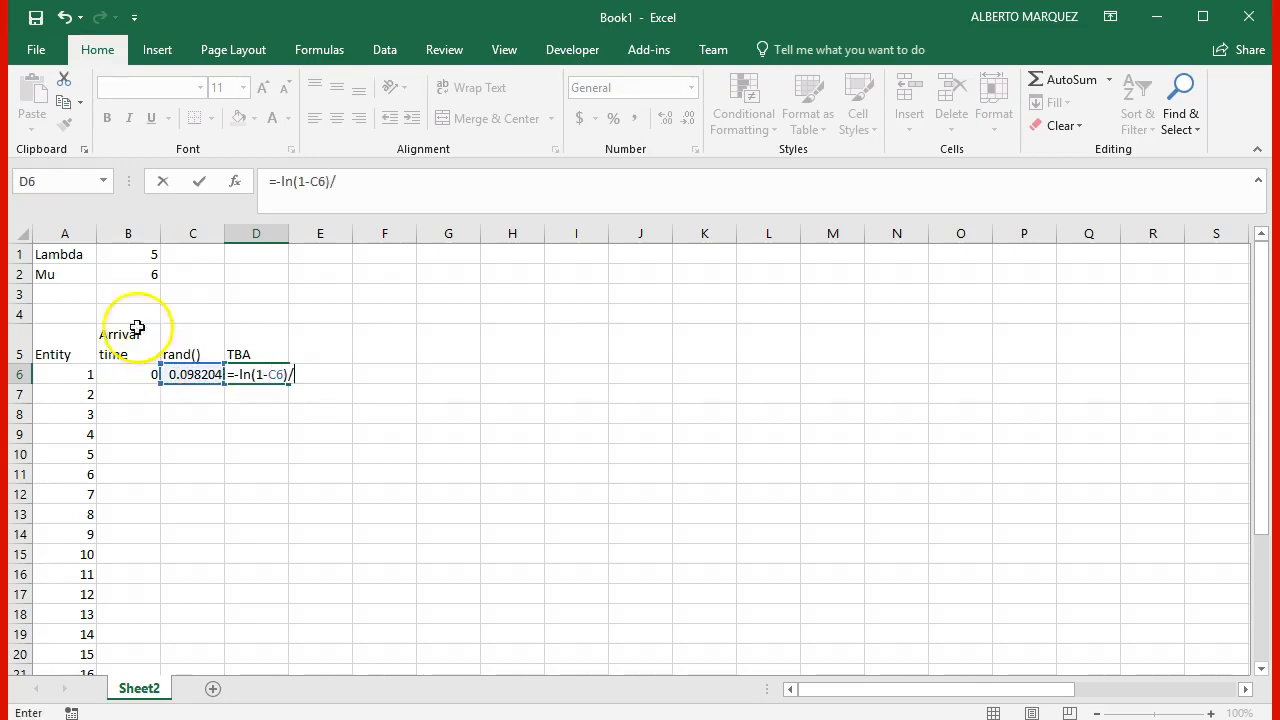
click(138, 256)
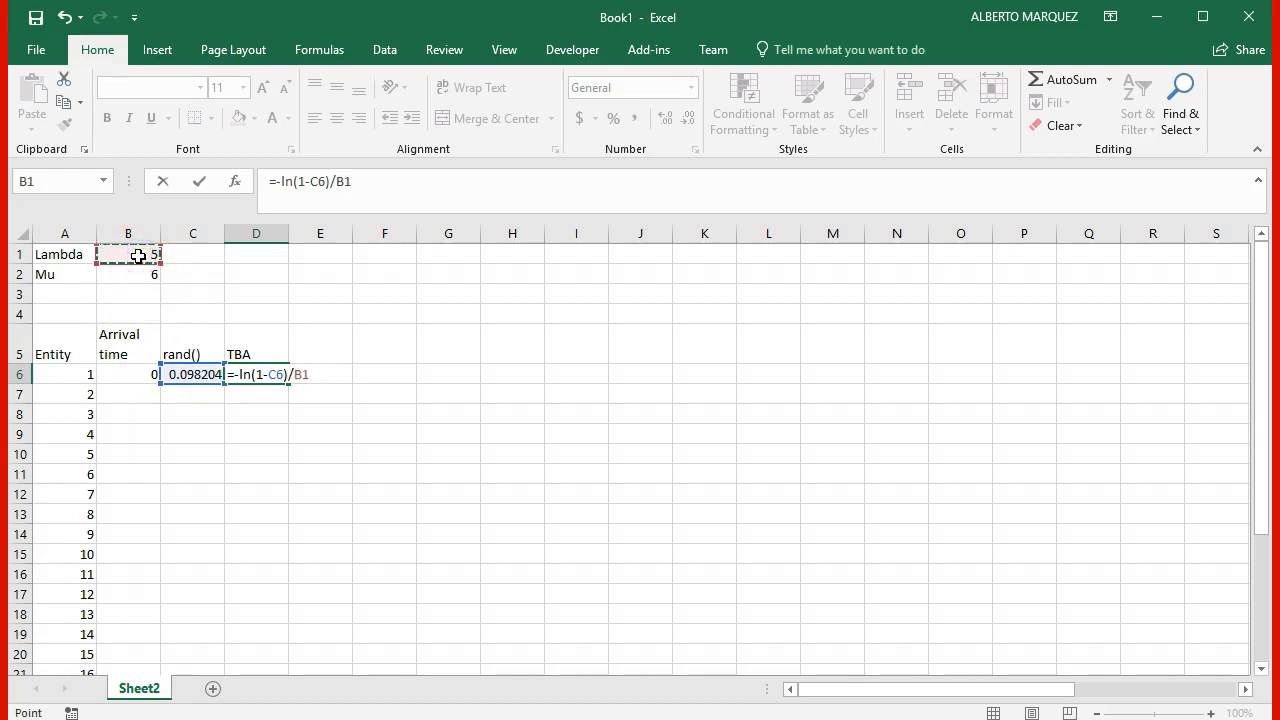
key(F4)
key(Return)
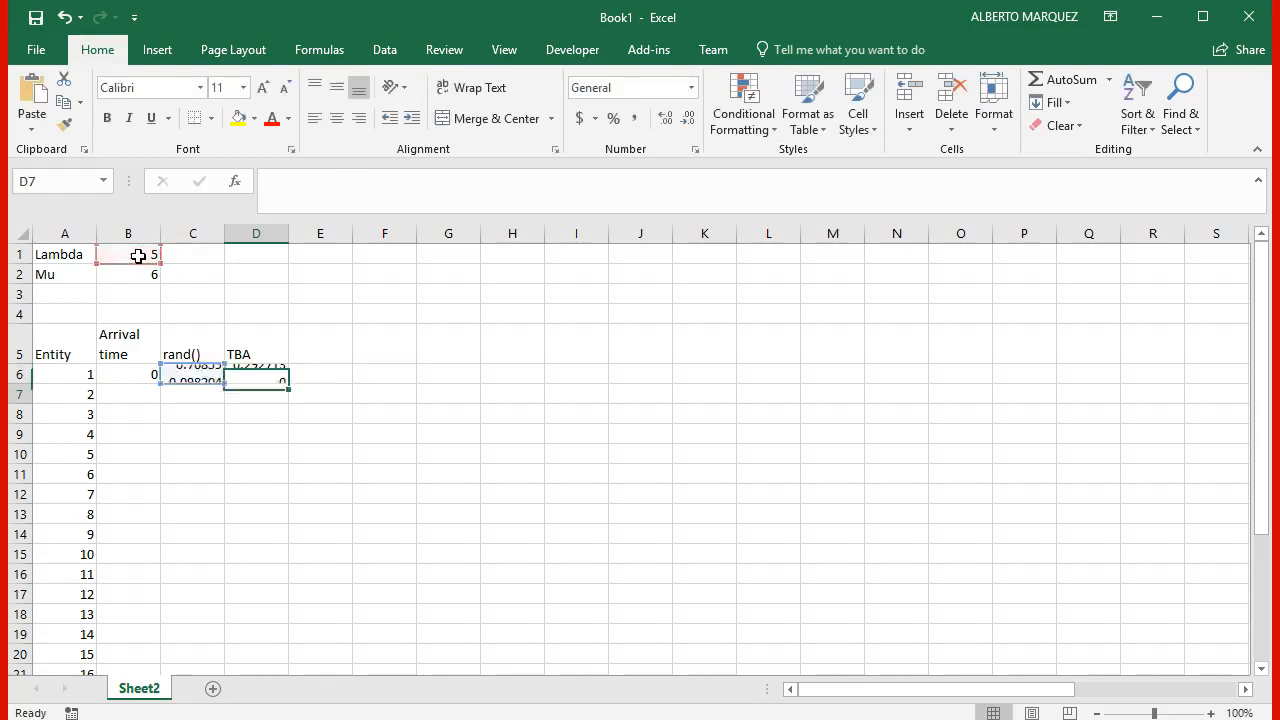
Step: Enter the header Starting service in E5
click(312, 332)
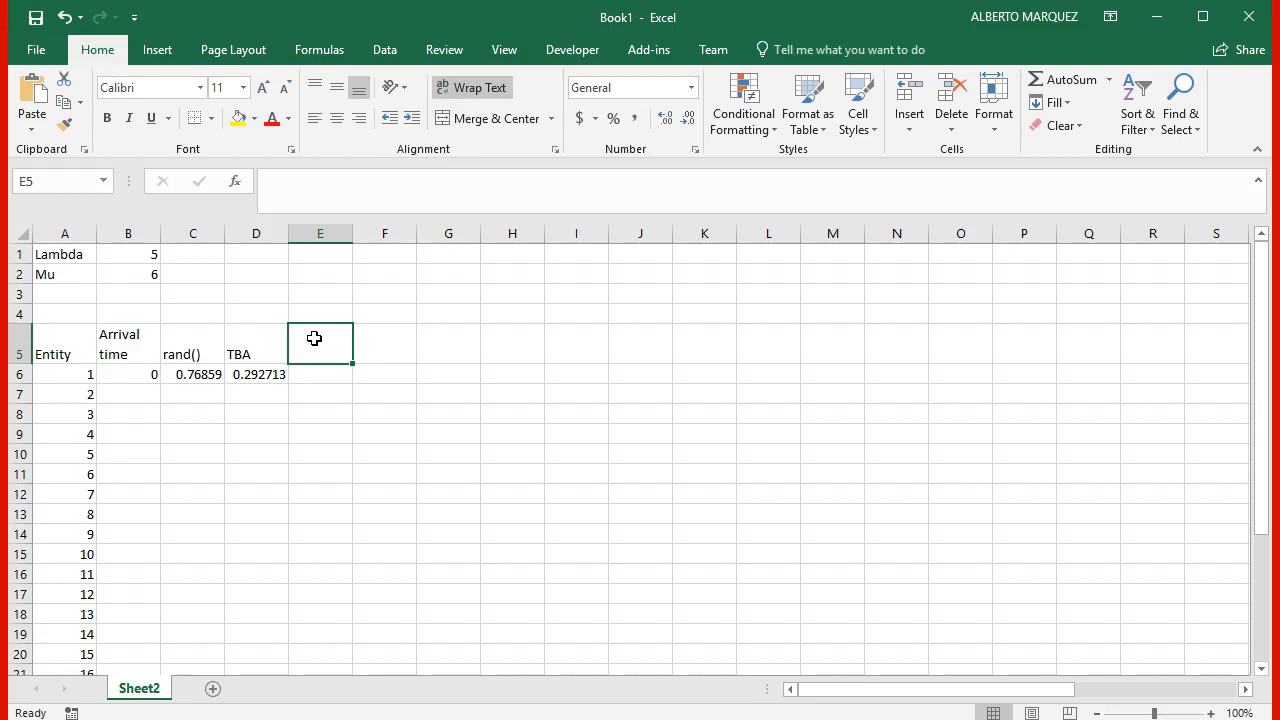
text(Starting s)
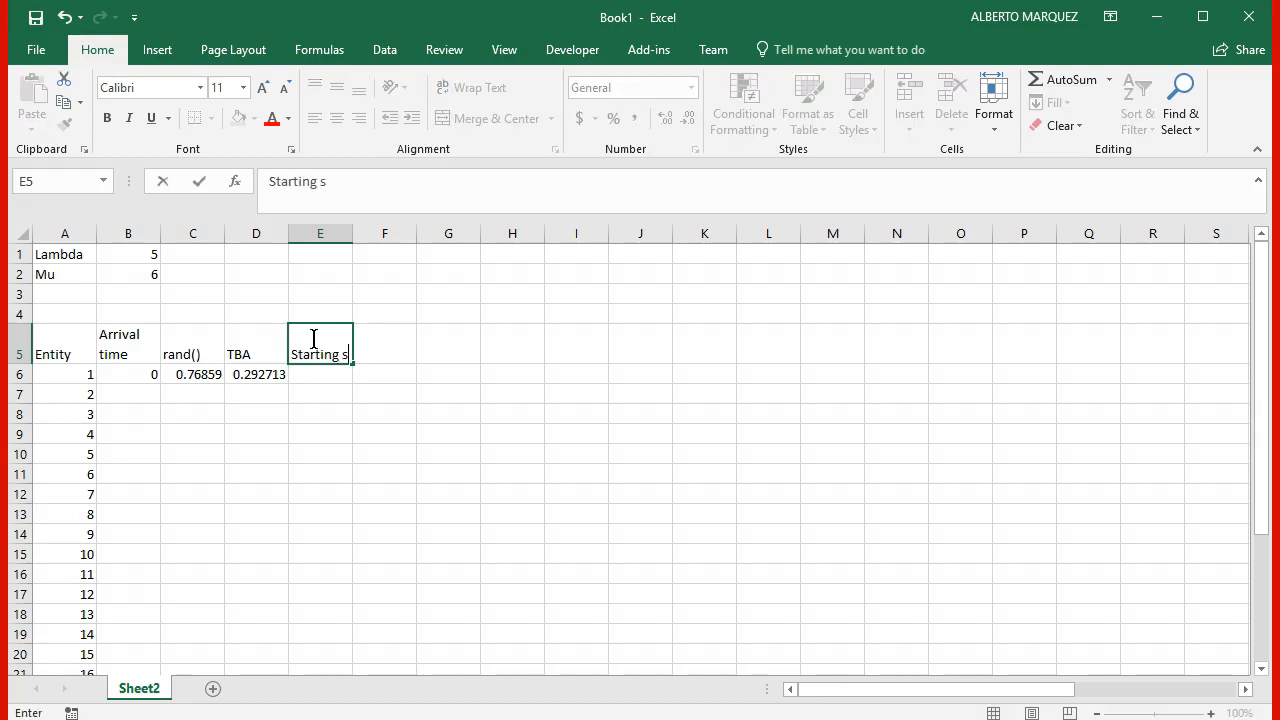
text(ervic)
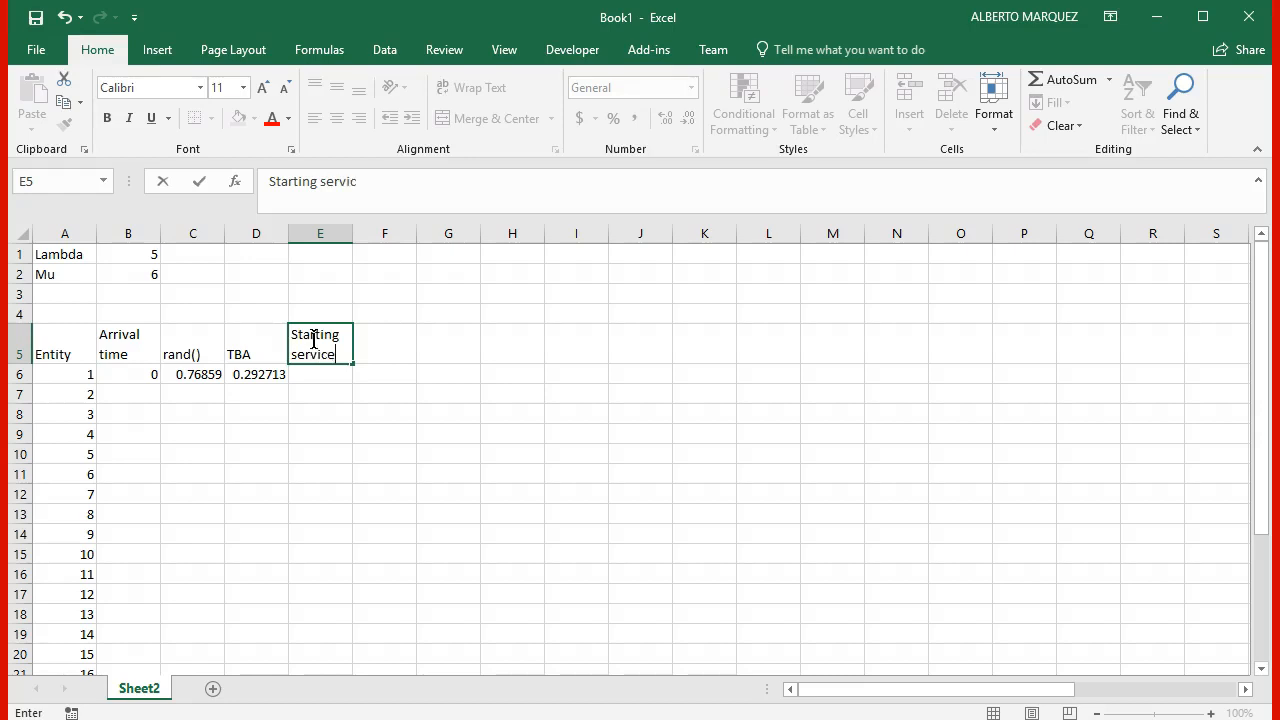
text(e)
key(Return)
Step: Make the first entity's starting service in E6 equal its arrival time with =B6
text(=)
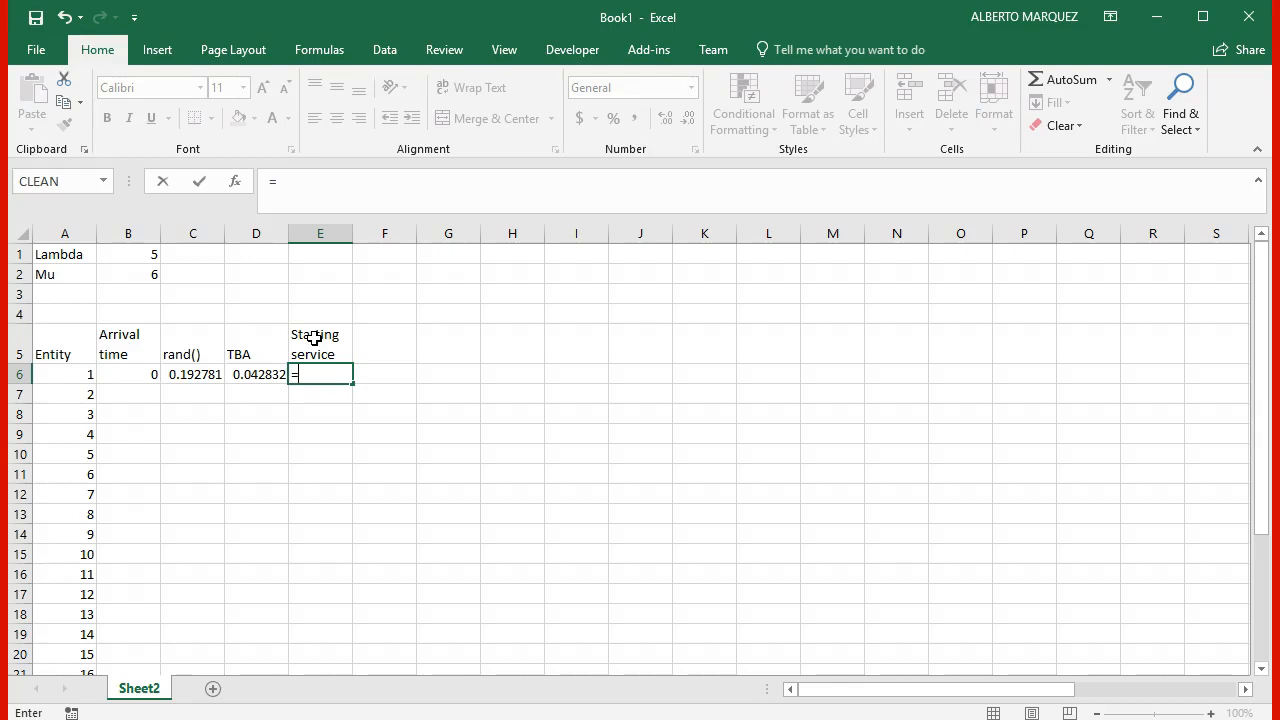
key(Left)
key(Left)
key(Left)
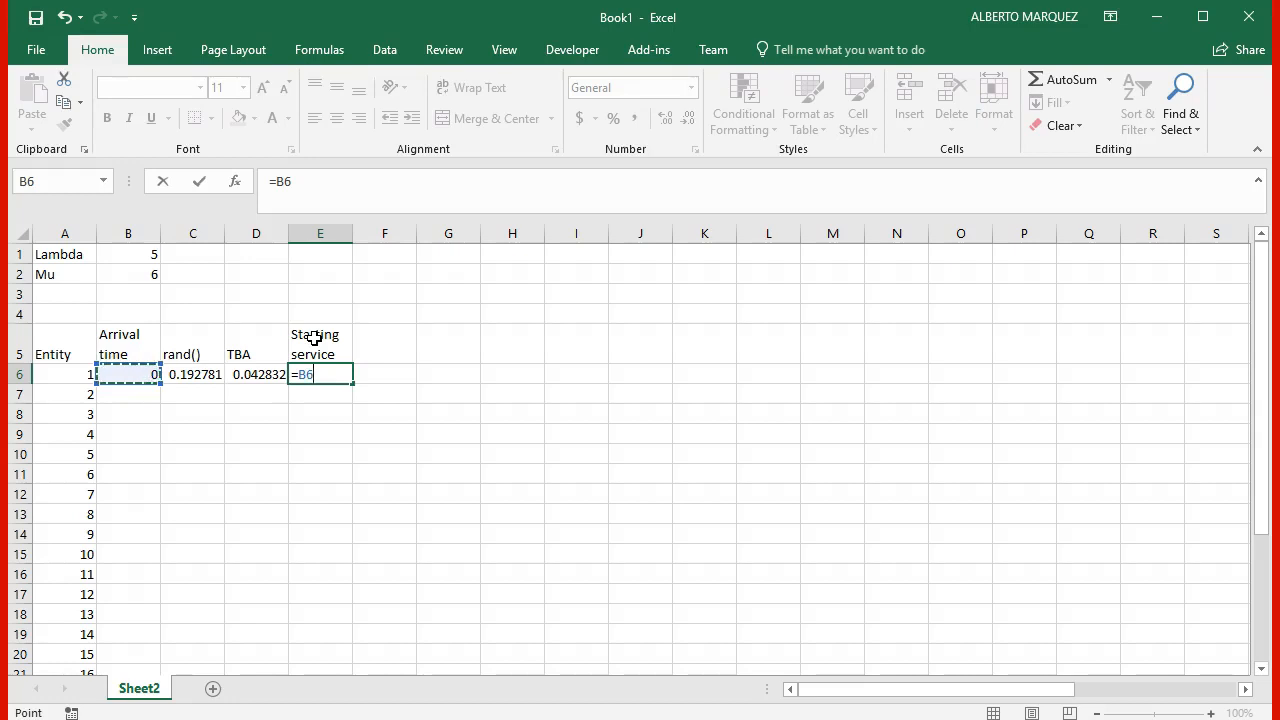
key(Return)
Step: Add a second rand() header in F5 and enter the formula =Rand() in F6
key(Up)
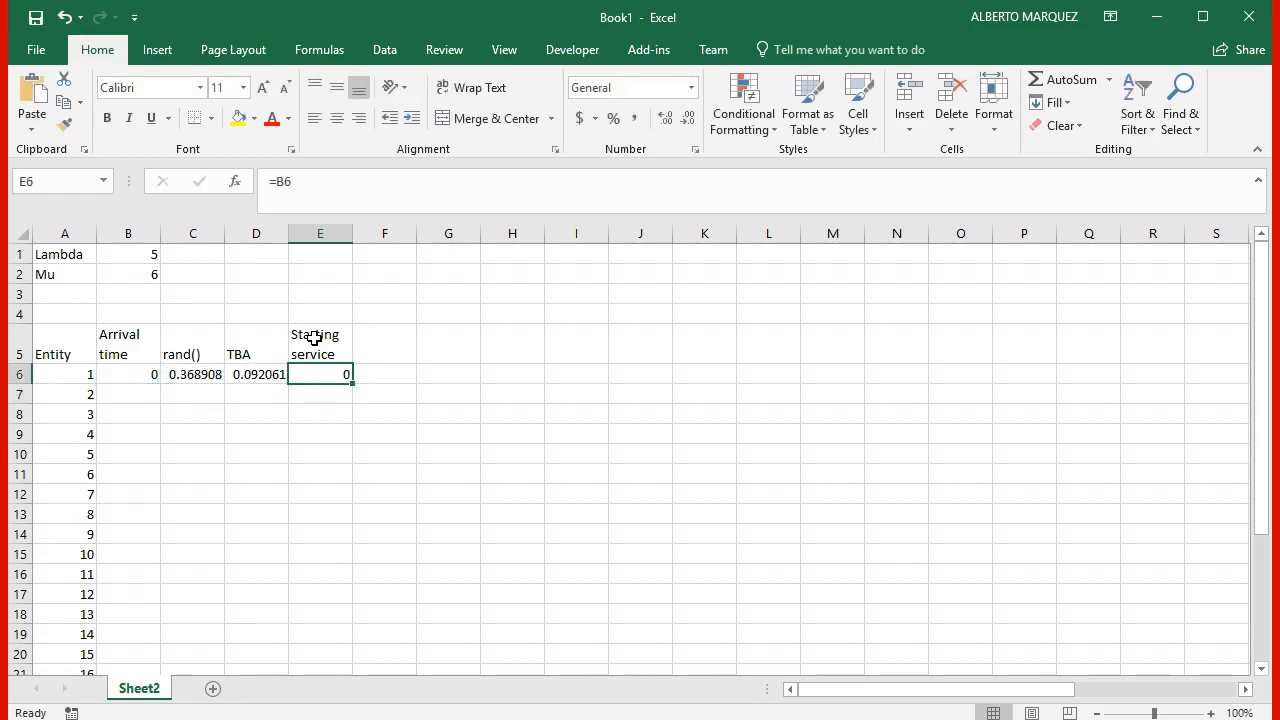
key(Right)
key(Up)
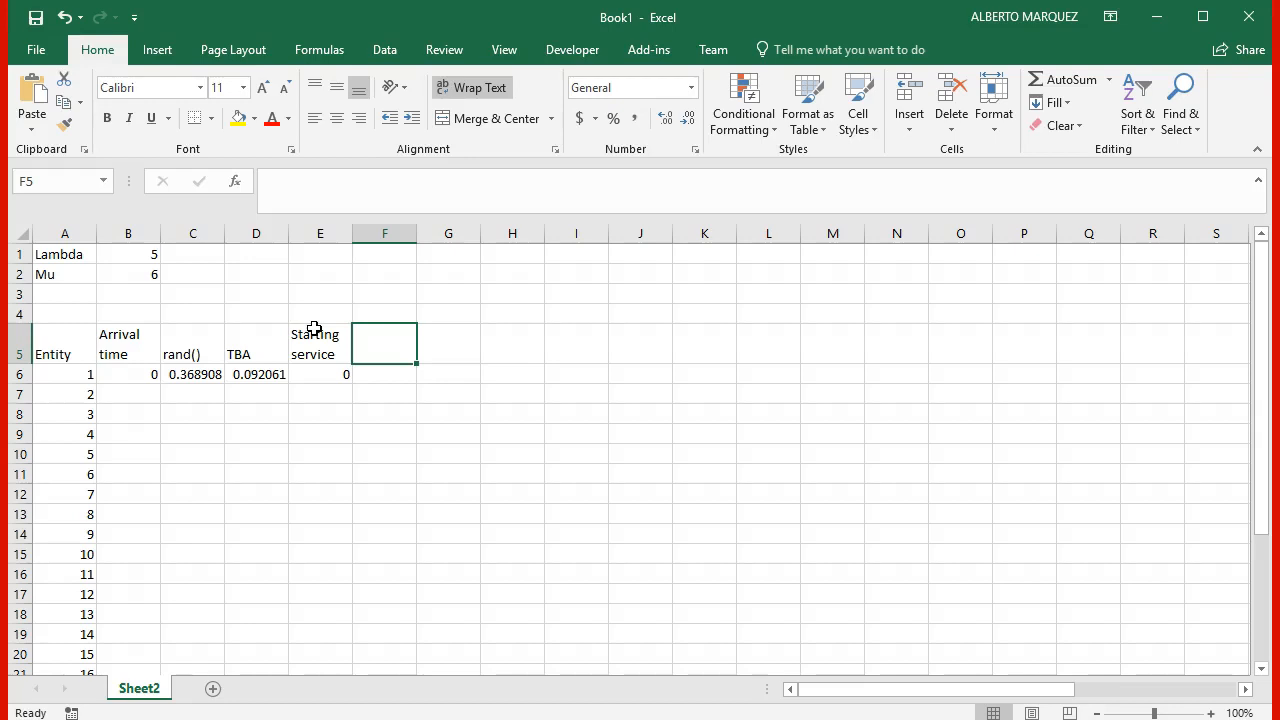
text(rand())
key(Return)
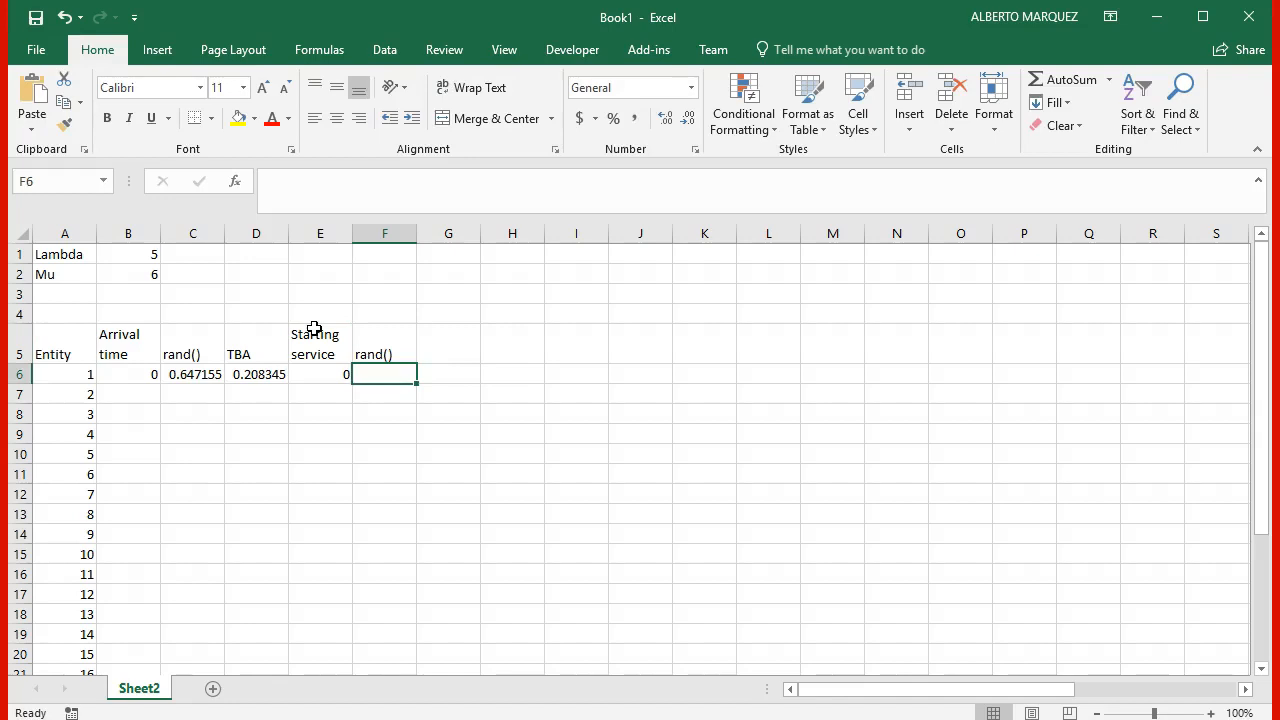
text(=Rand)
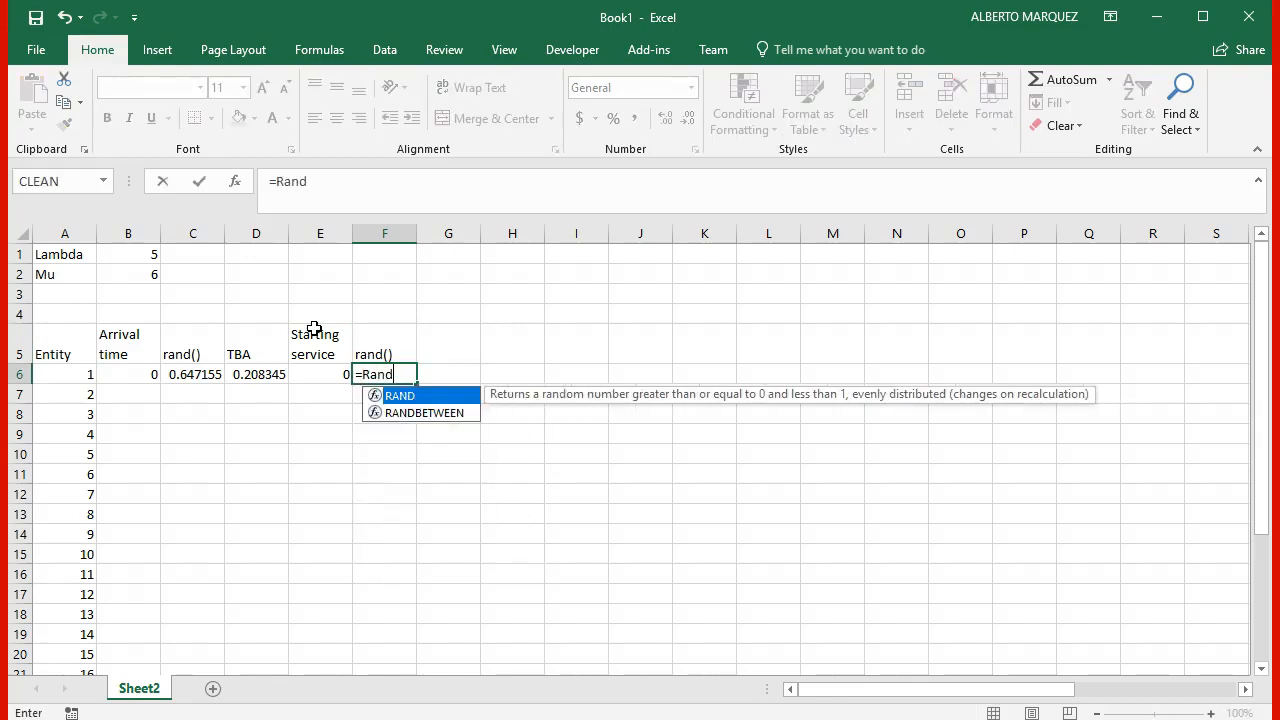
text(())
key(Return)
Step: Enter the header Service time in G5
key(Right)
key(Up)
key(Up)
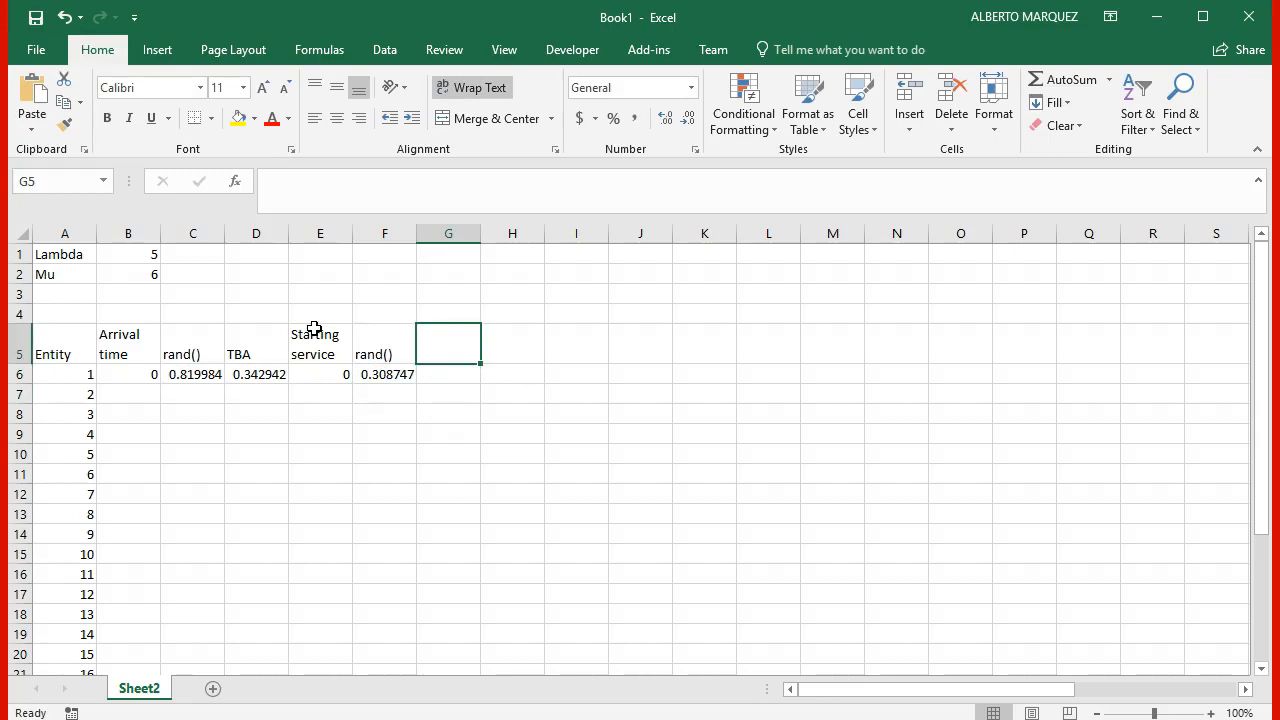
text(Service time)
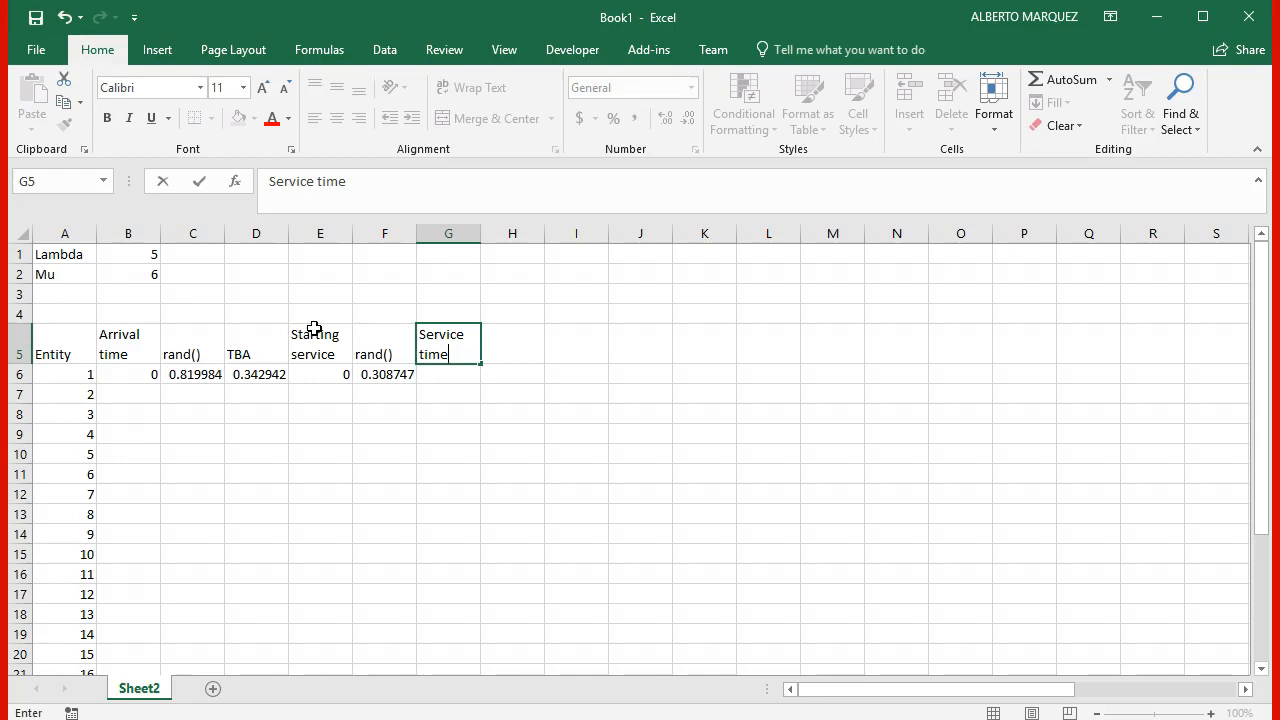
key(Return)
Step: Calculate the first entity's service time in G6 with =-LN(1-F6)/$B$2, keeping the Mu reference absolute
text(=)
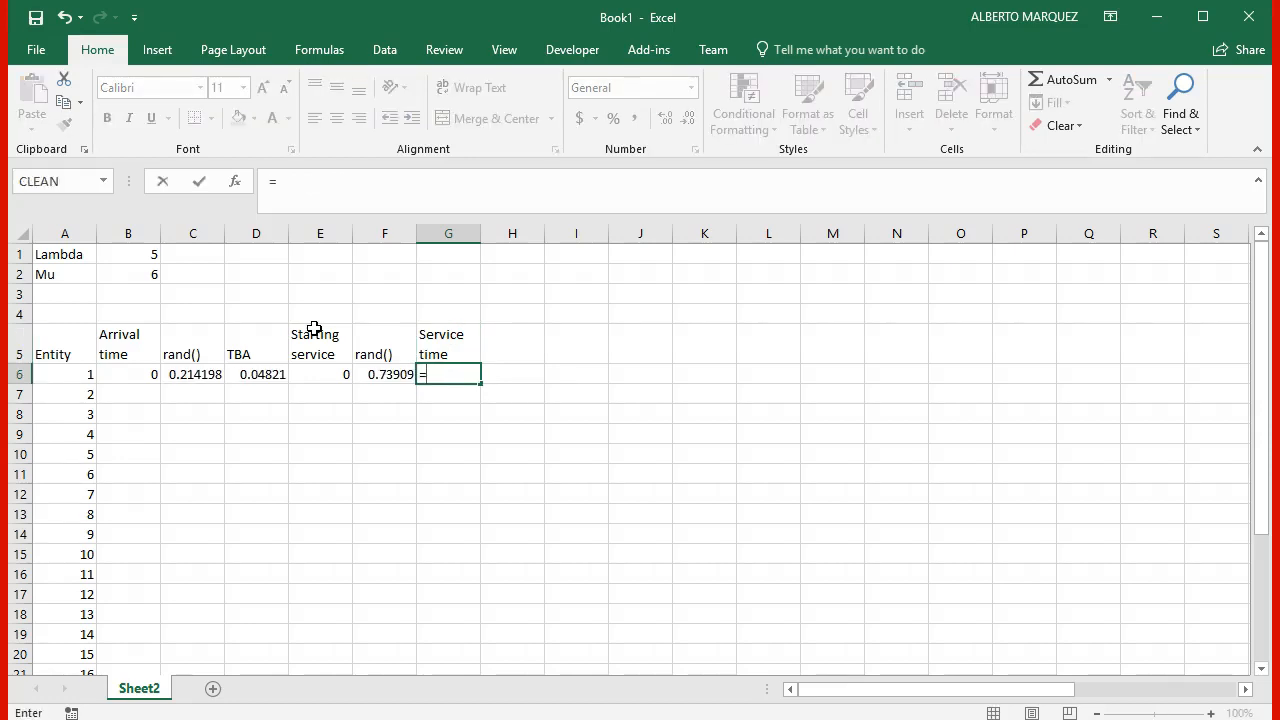
text(-ln(1-)
key(Left)
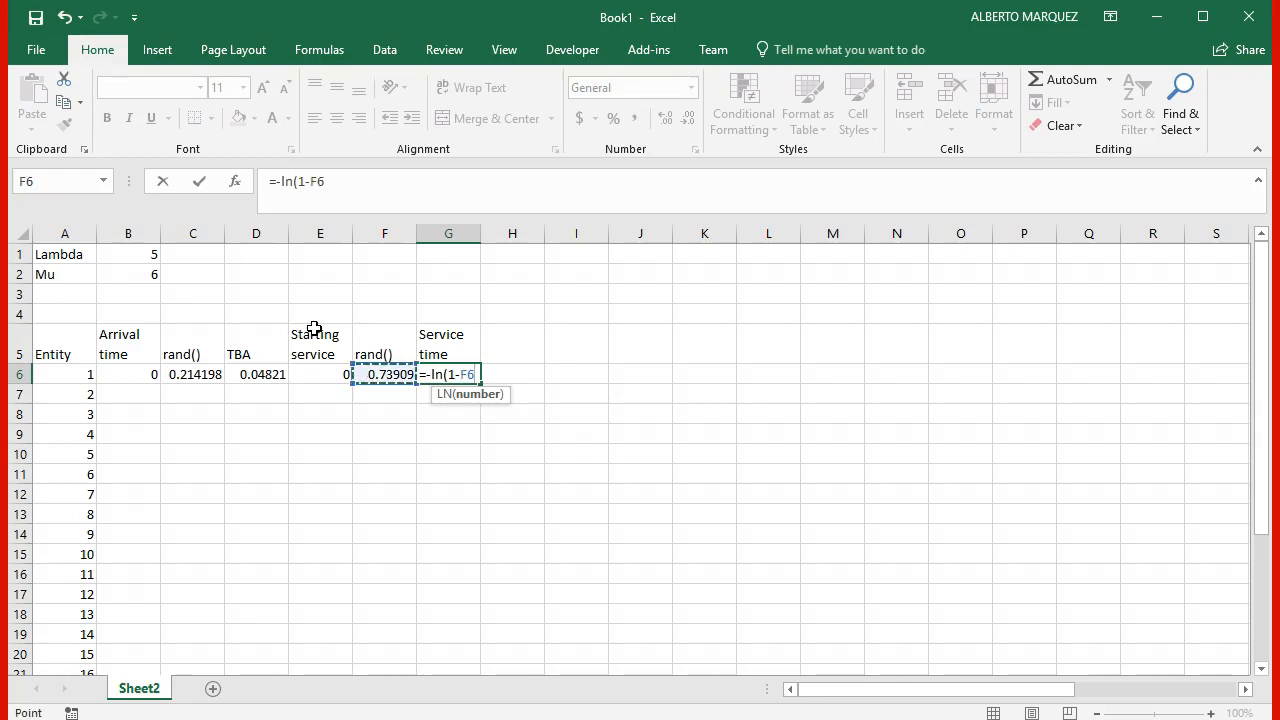
text()/)
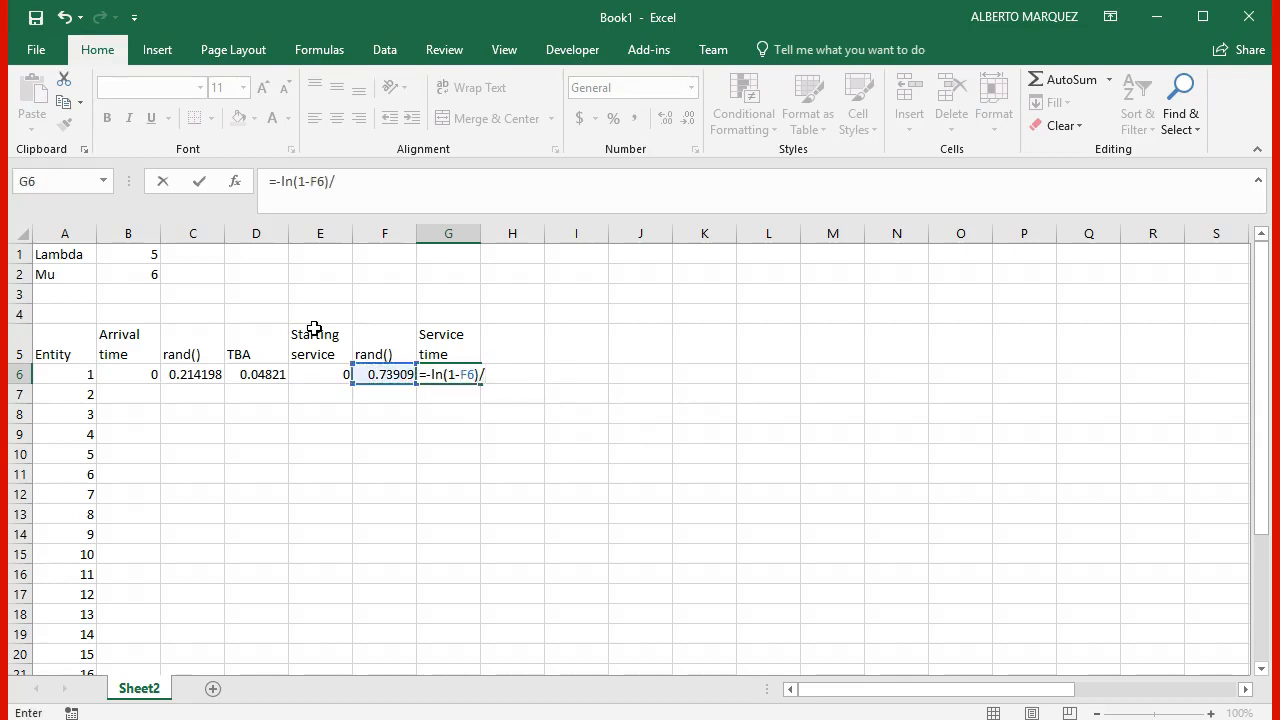
click(124, 275)
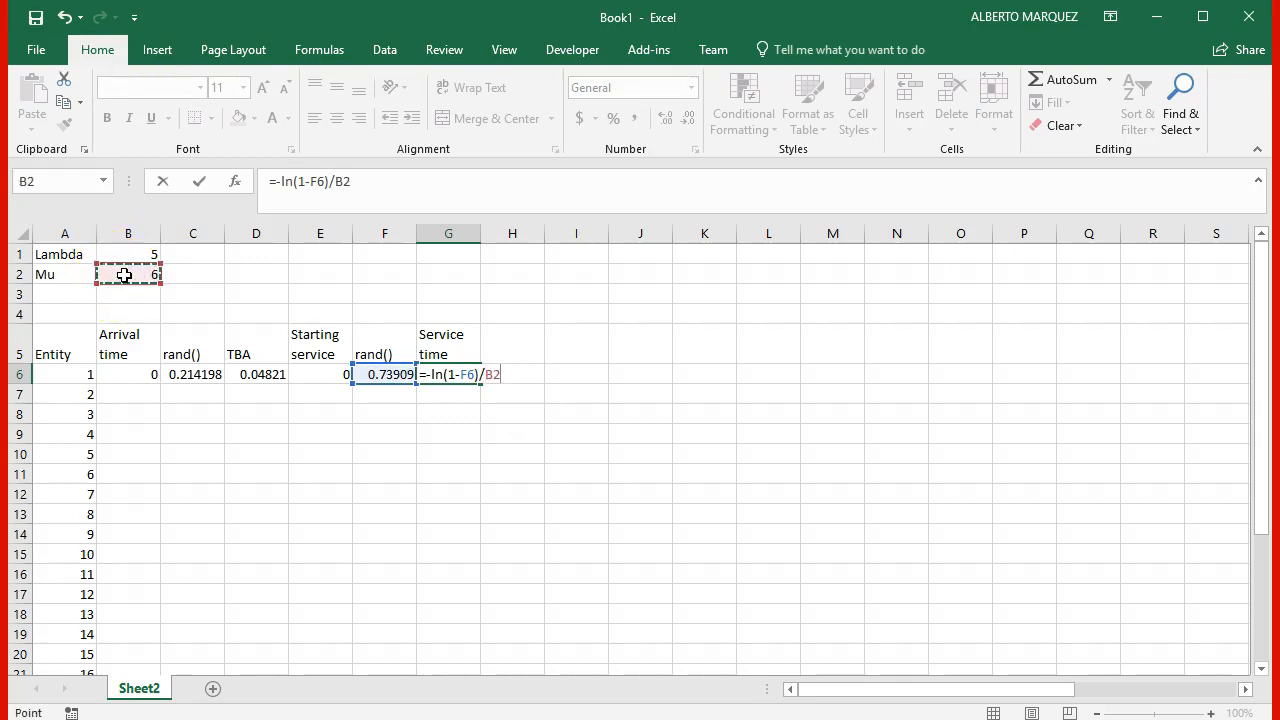
key(F4)
key(Return)
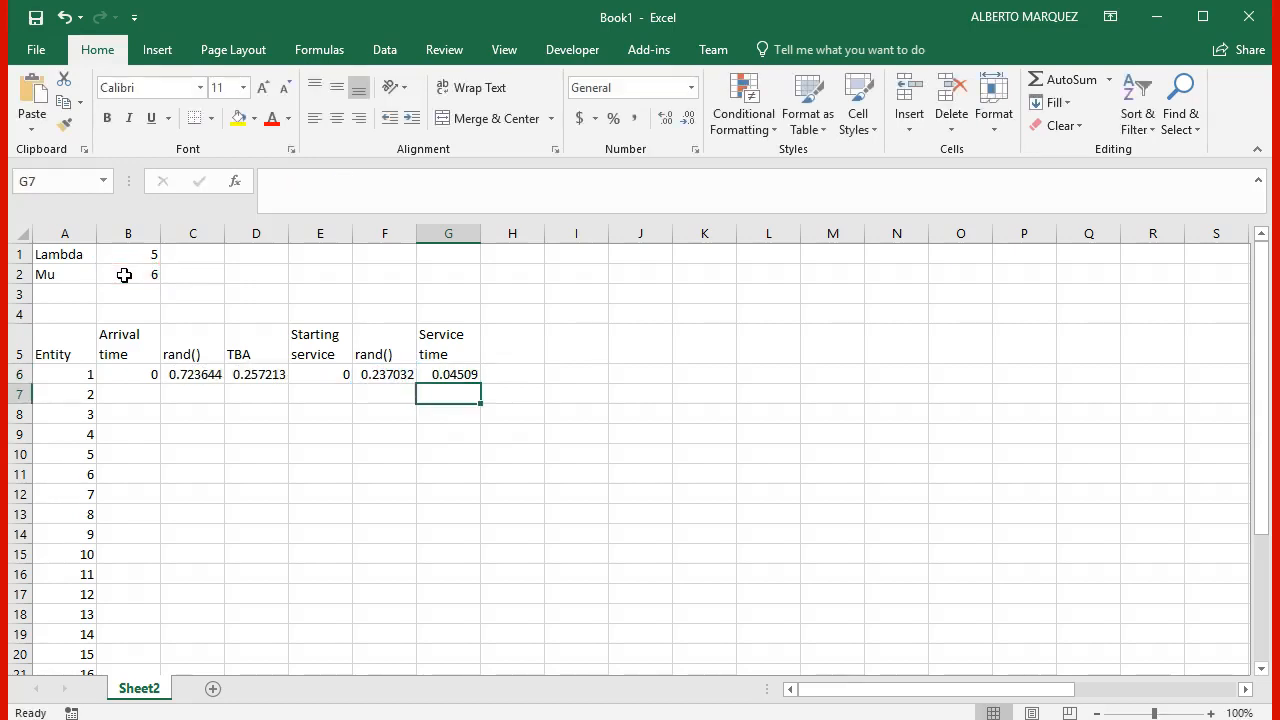
Step: Enter the header Finishing time in H5
click(527, 348)
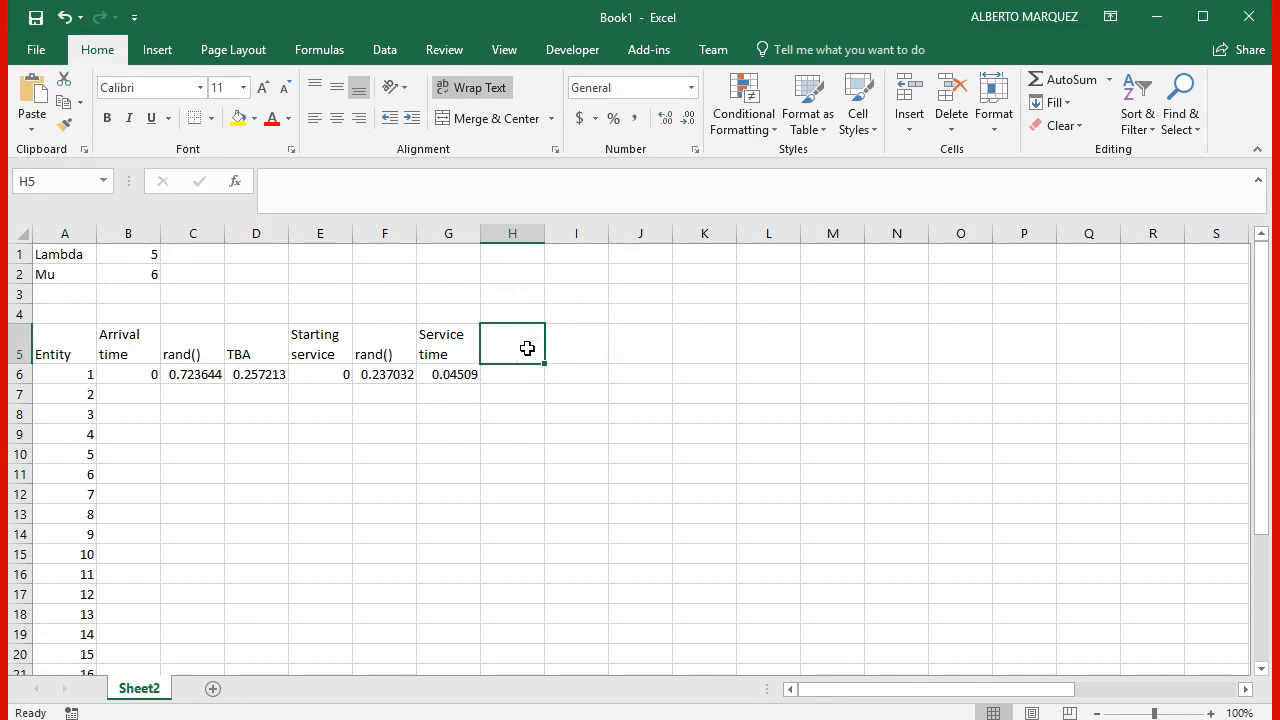
text(Fisn)
key(BackSpace)
key(BackSpace)
text(ni)
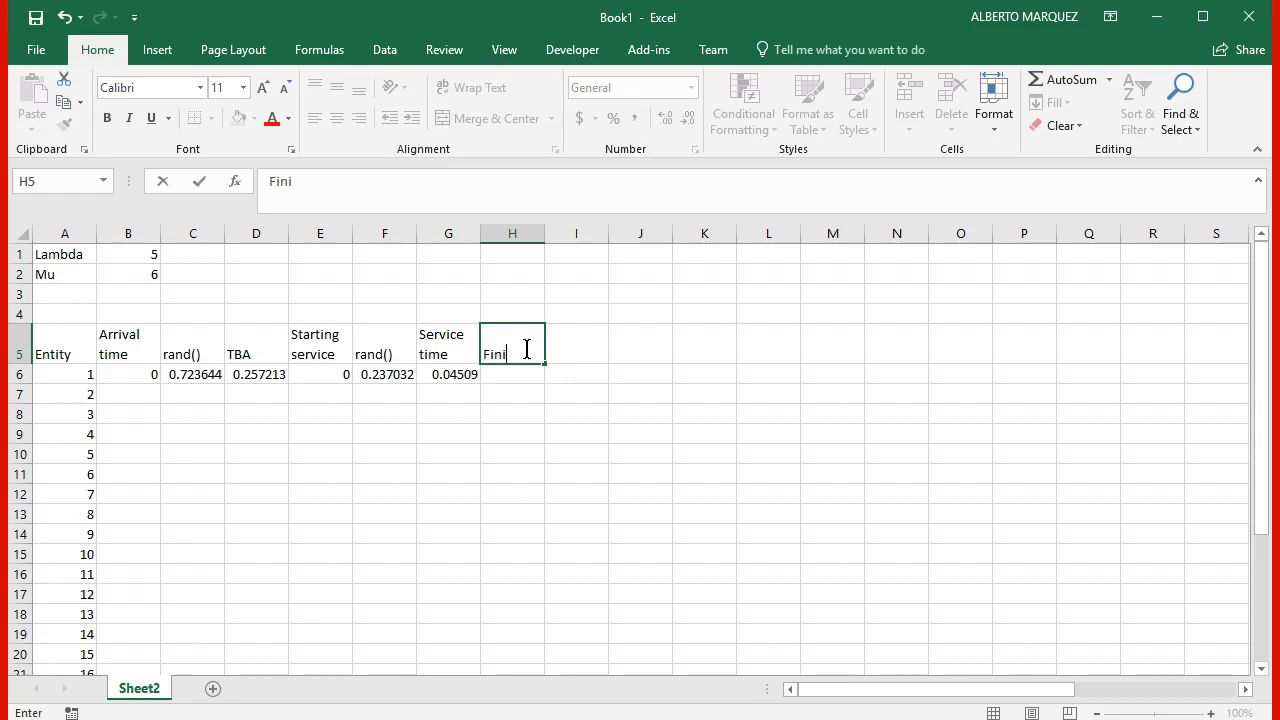
text(shing time)
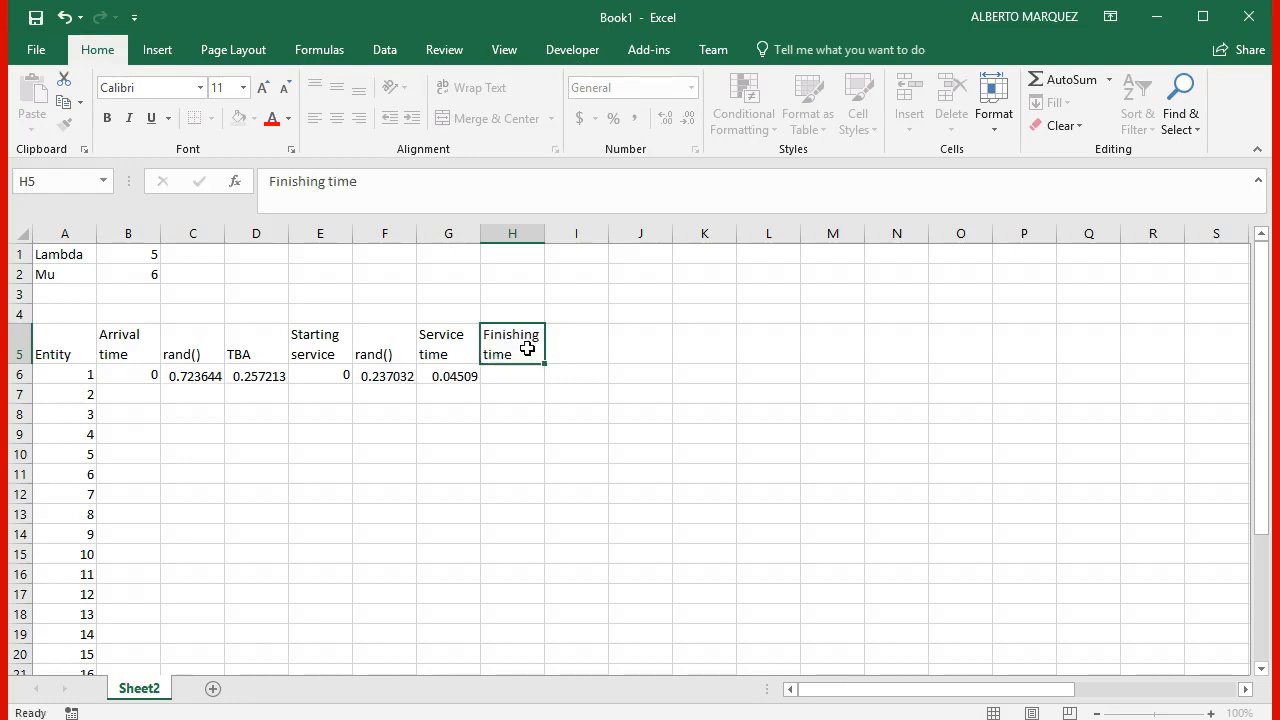
key(Return)
Step: Calculate the first entity's finishing time in H6 as starting service plus service time with =E6+G6
text(=)
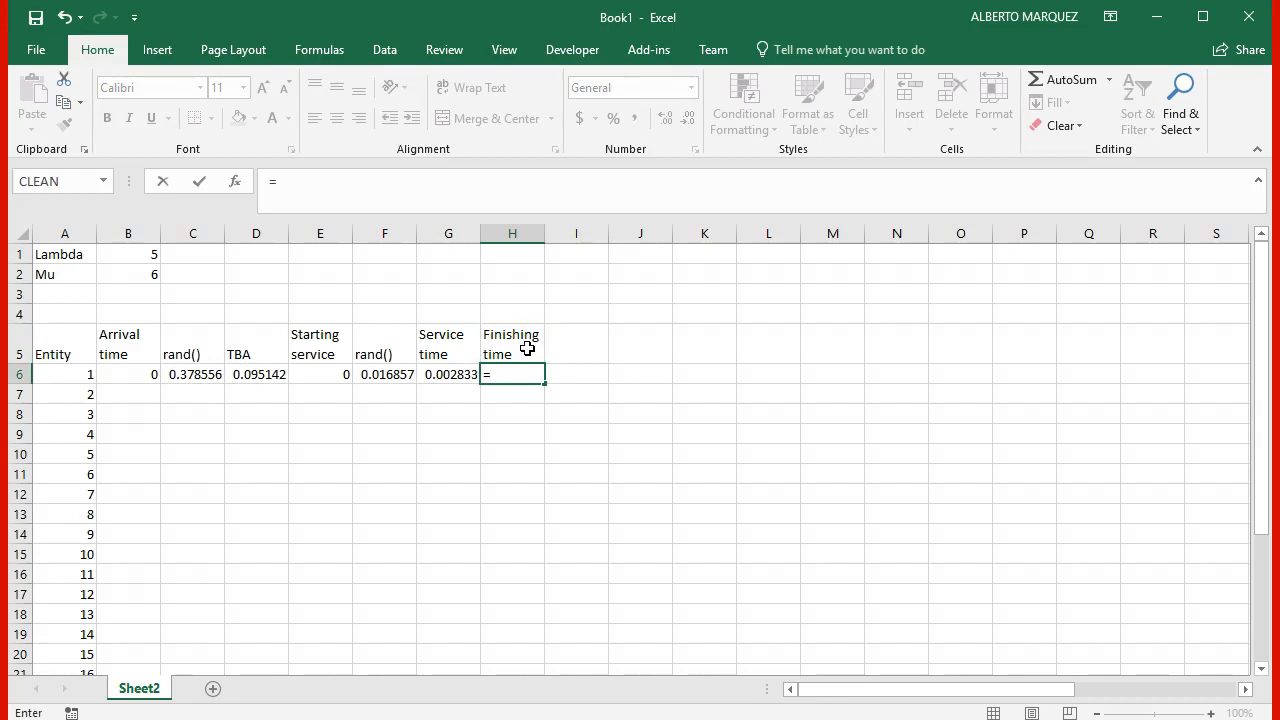
key(Left)
key(Left)
key(Left)
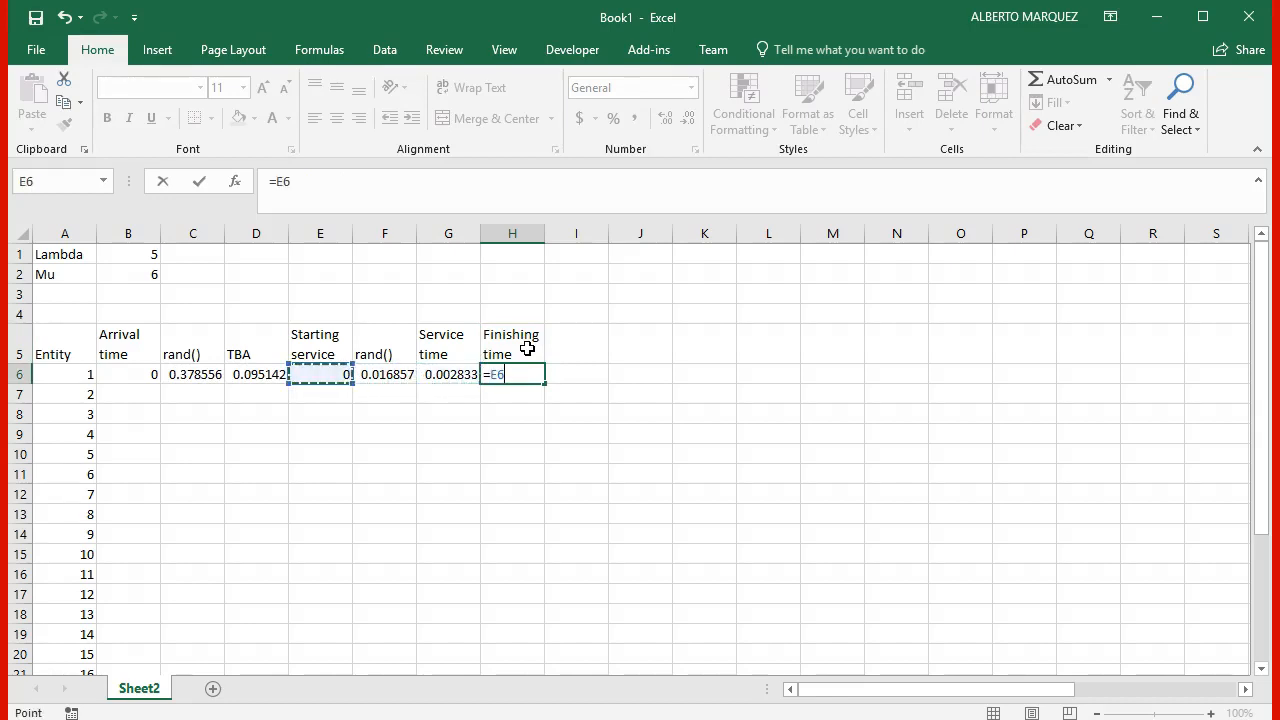
text(+)
key(Left)
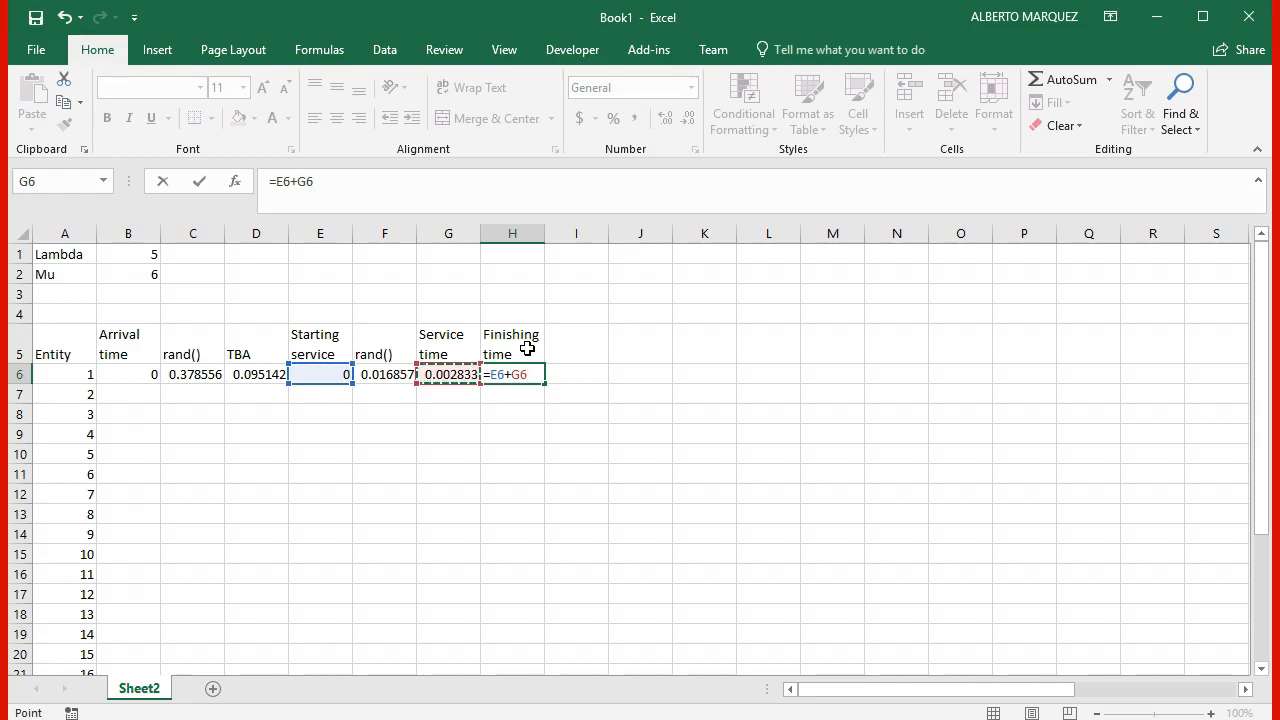
key(ctrl+Return)
key(Up)
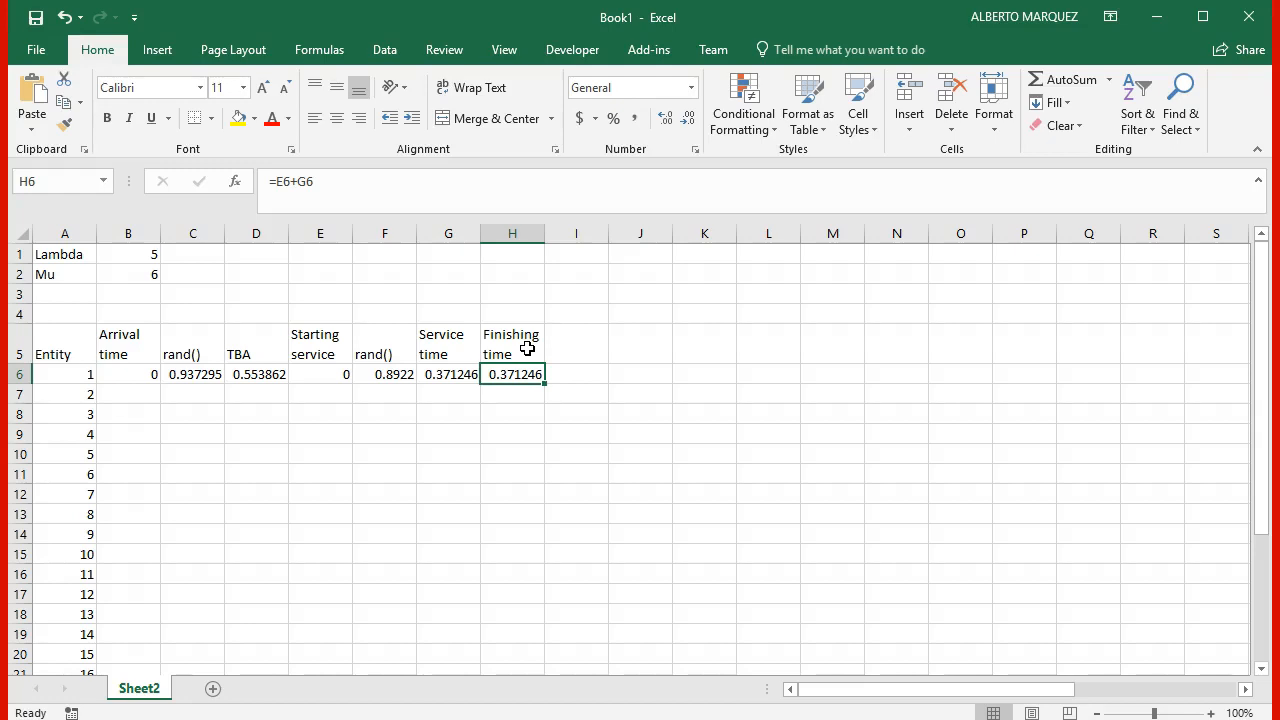
Step: Calculate the second entity's arrival time in B7 from the previous arrival and TBA with =B6+D6
key(Left)
key(Left)
key(Left)
key(Left)
key(Left)
key(Left)
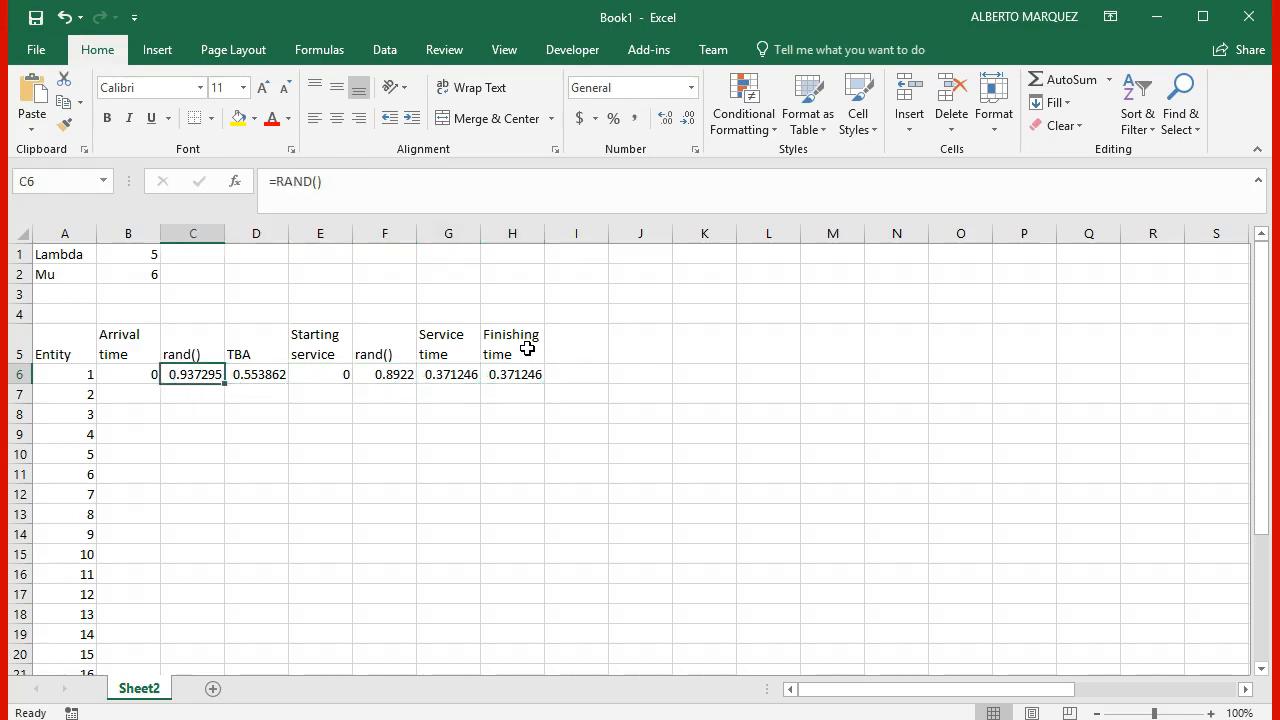
key(Down)
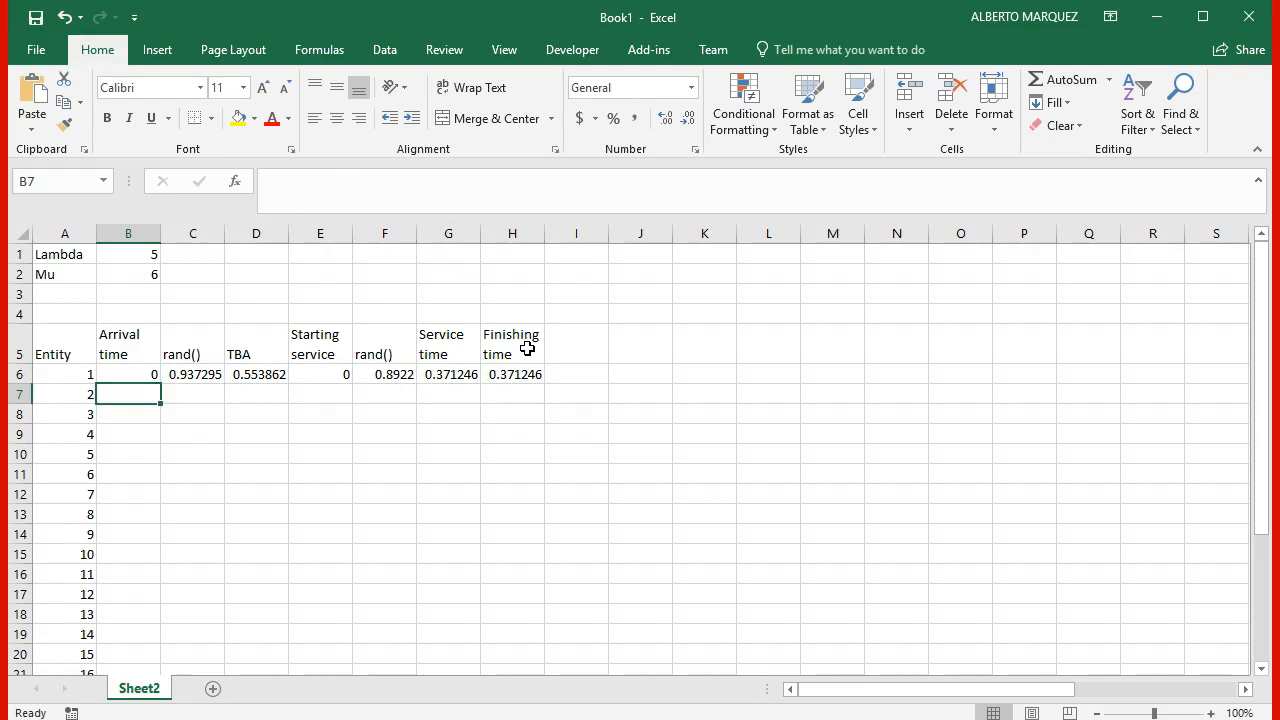
text(=)
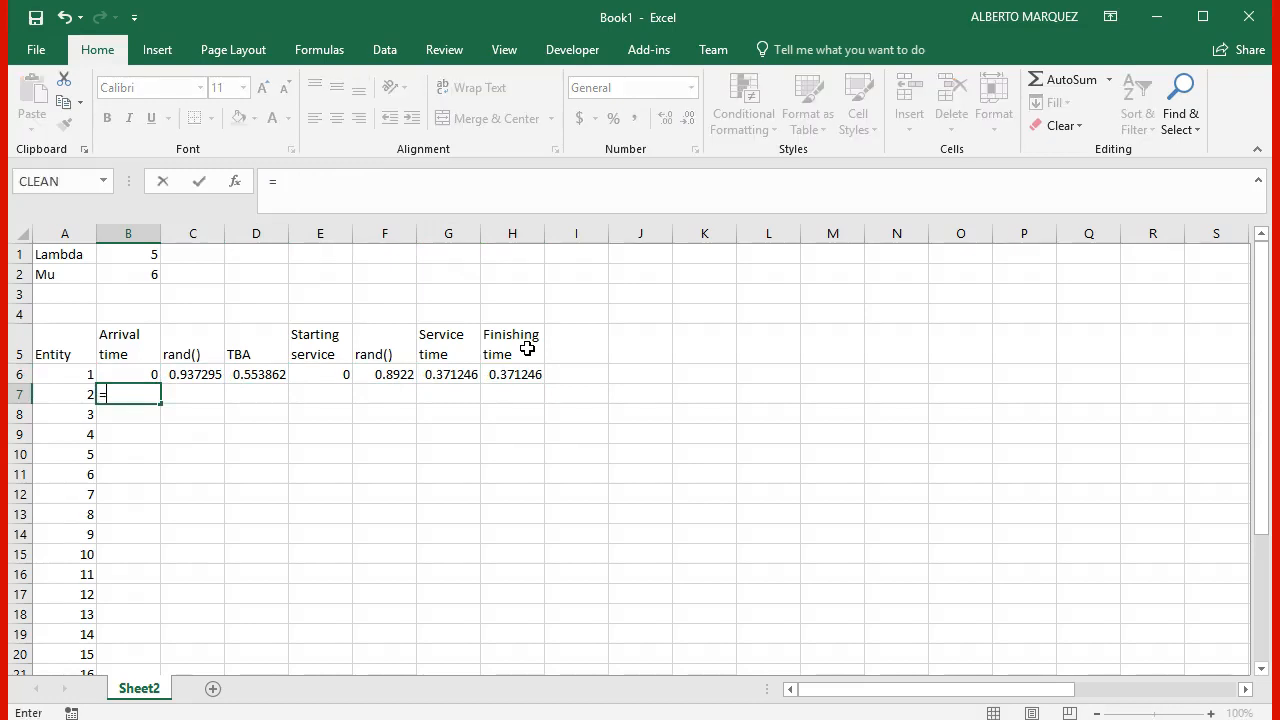
key(Up)
text(+)
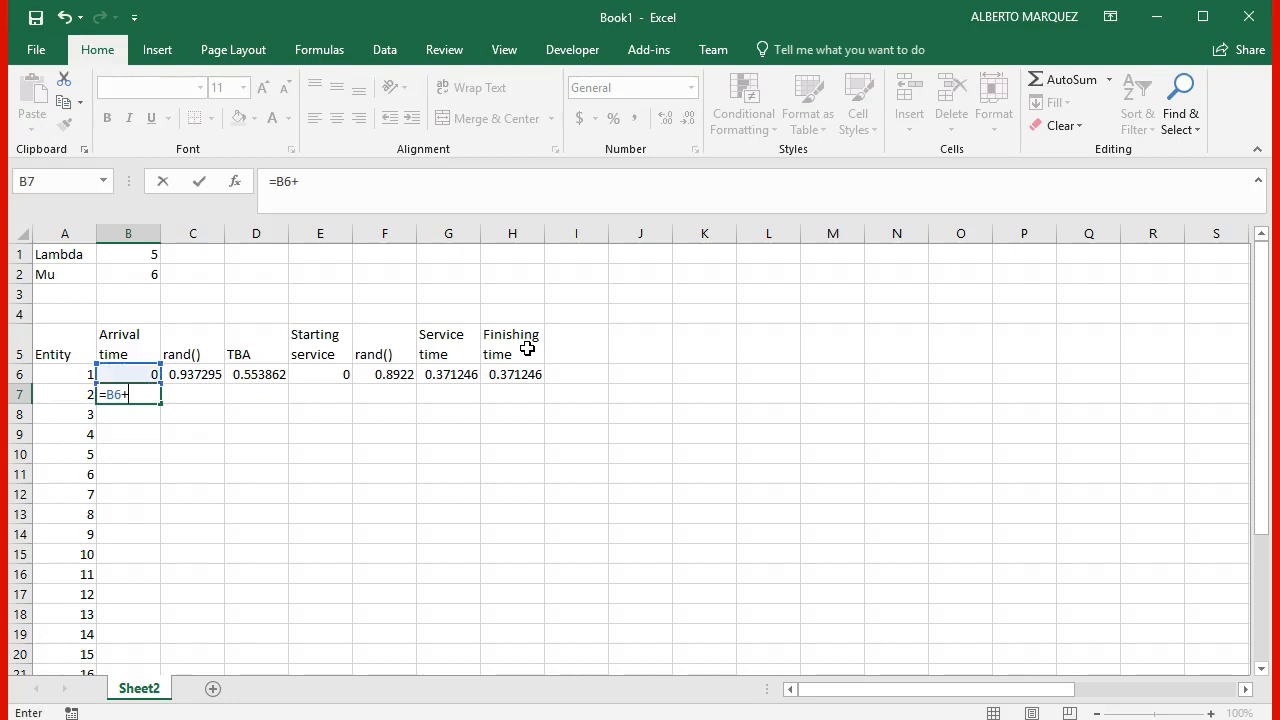
key(Right)
key(Right)
key(Right)
key(Up)
key(Left)
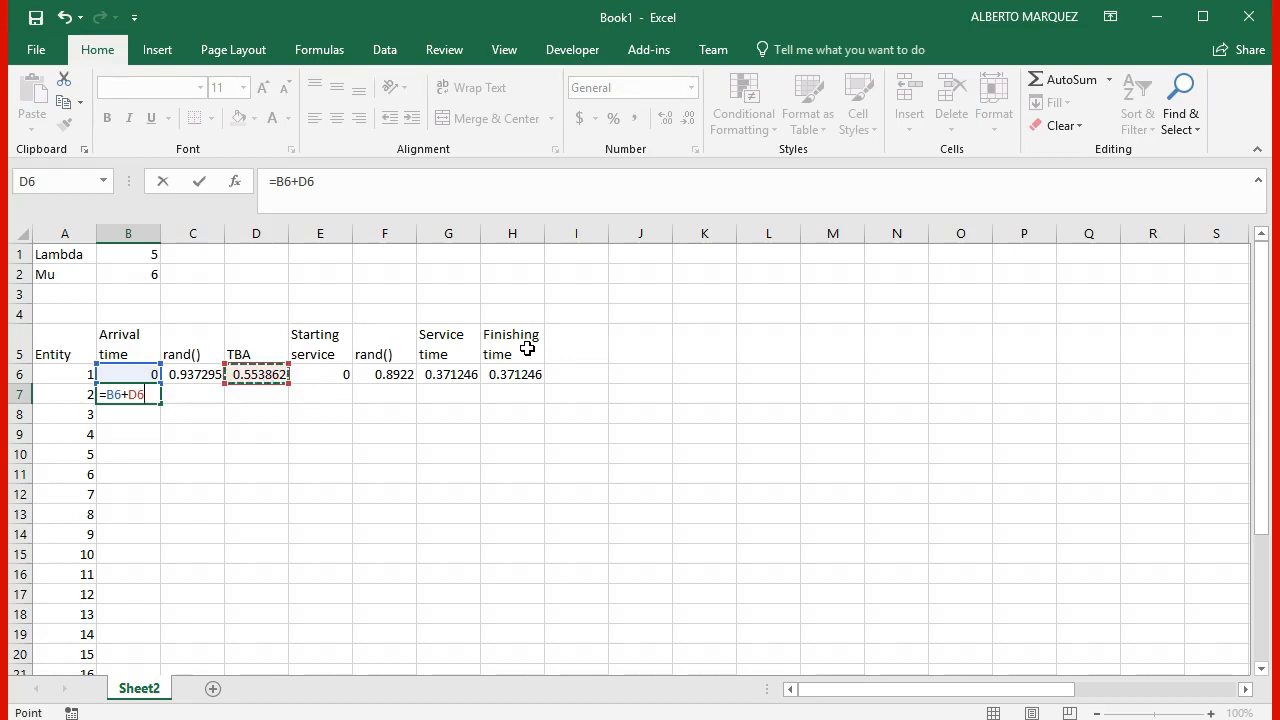
key(Return)
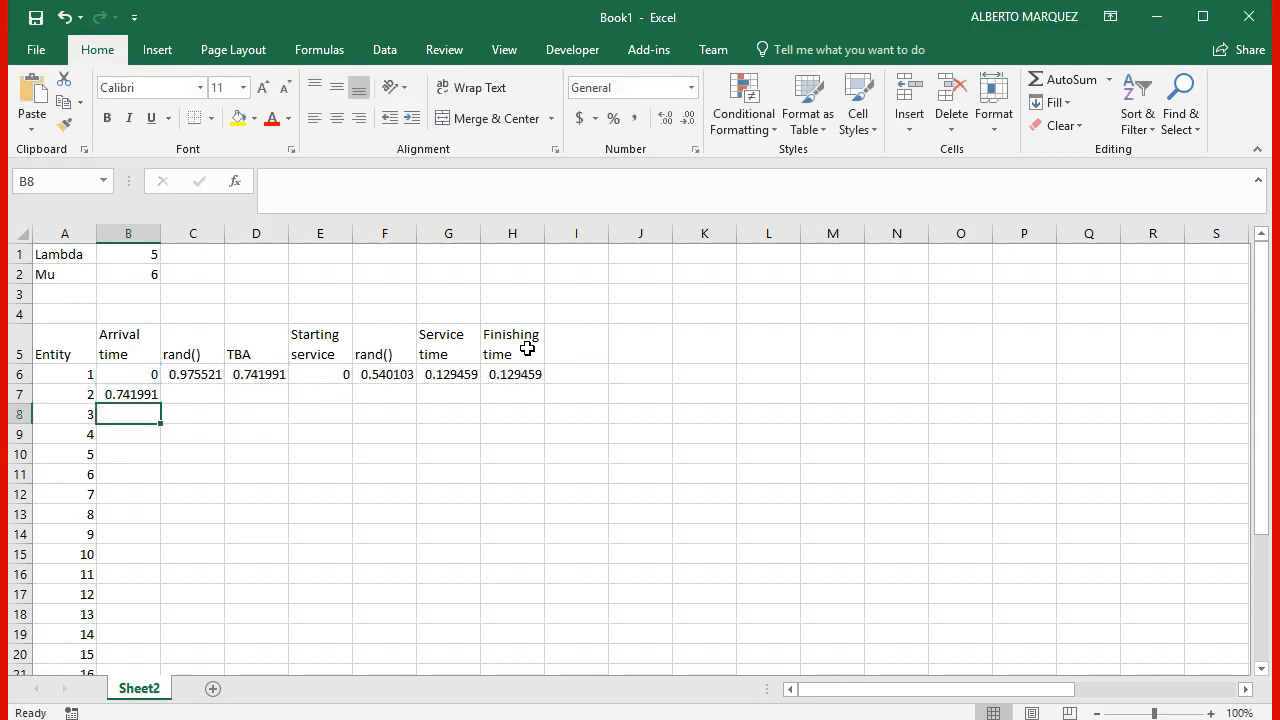
Step: Copy the random number formula from C6 into C7 for the second entity
key(Right)
key(Up)
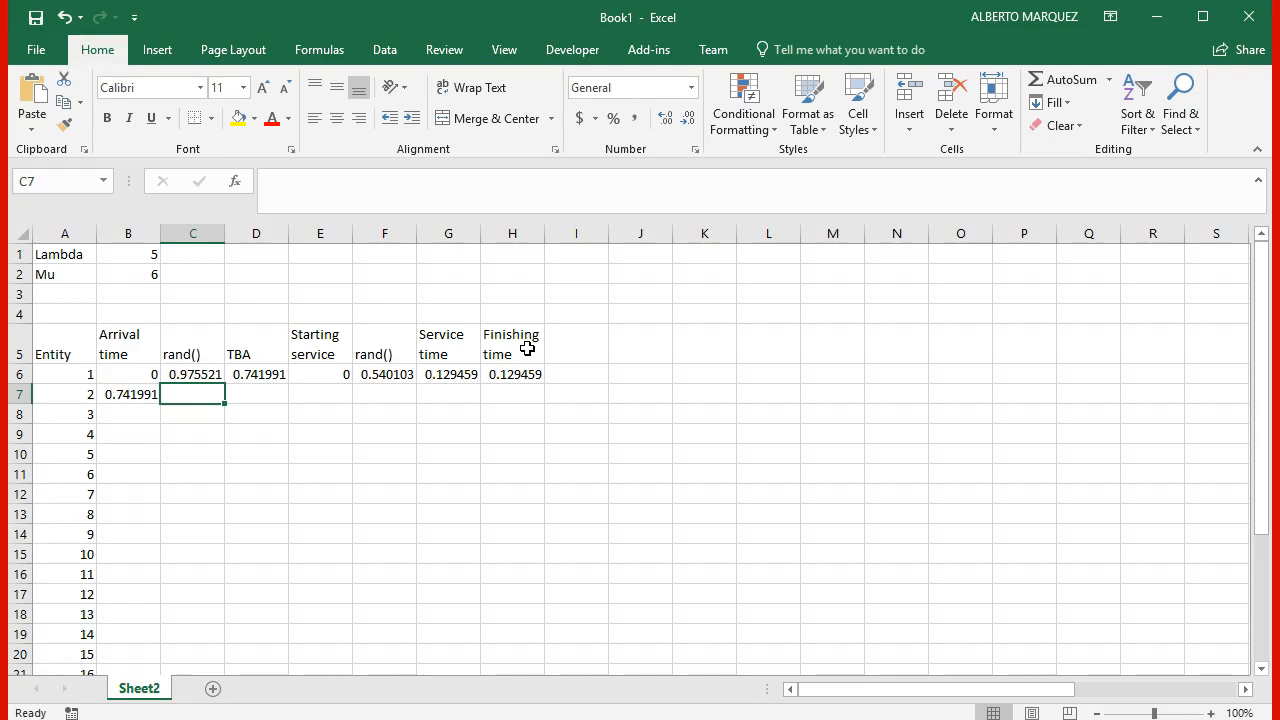
key(Up)
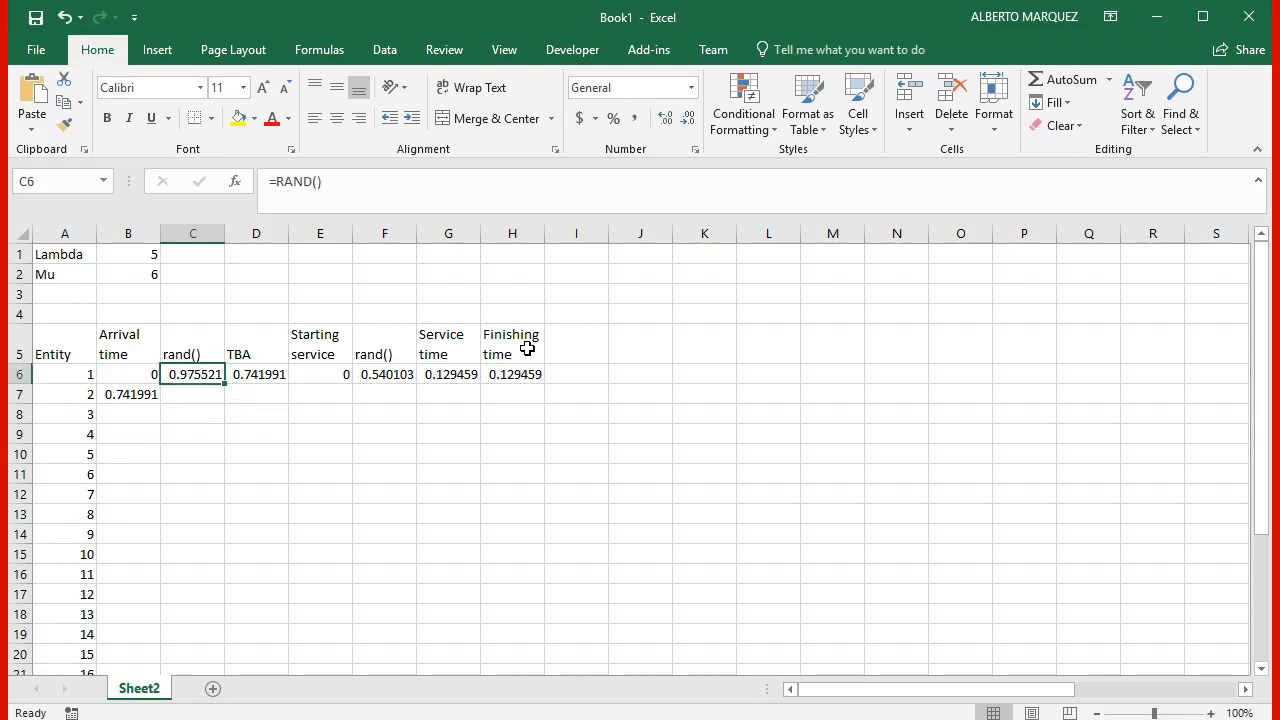
key(ctrl+c)
key(Down)
key(ctrl+v)
Step: Copy the TBA formula from D6 into D7 for the second entity
key(Right)
key(Right)
key(Up)
key(Left)
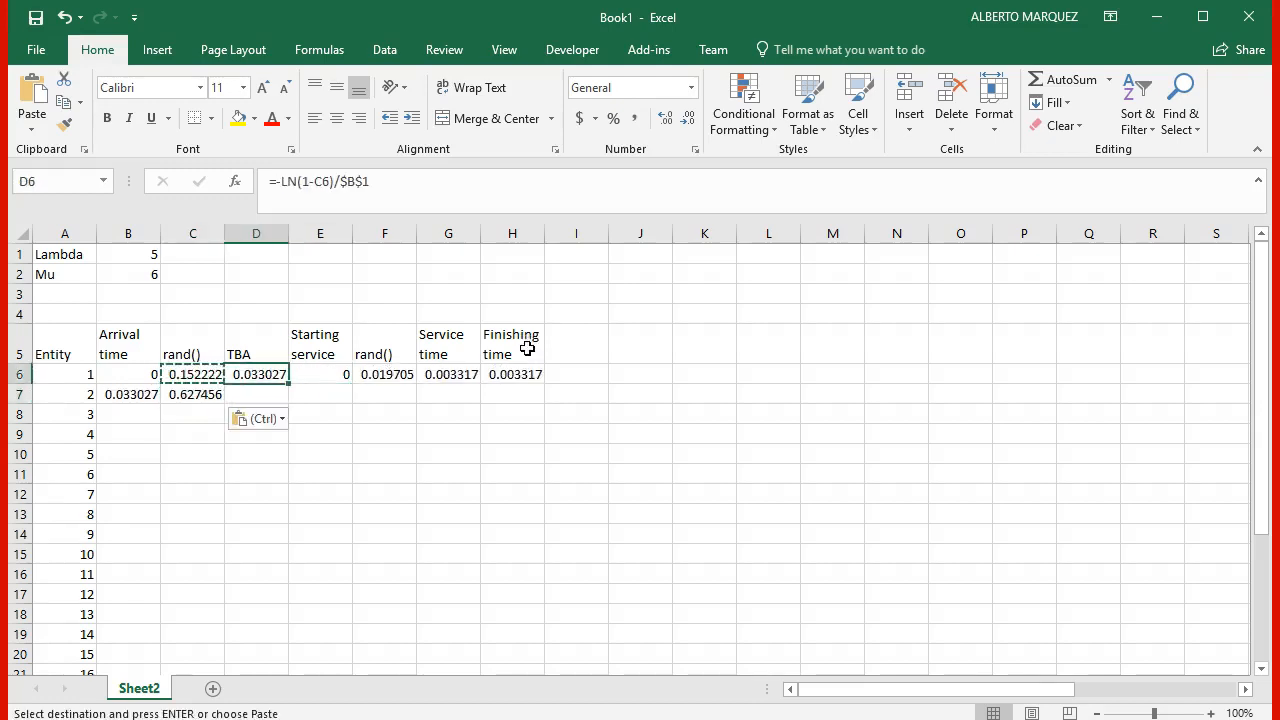
key(ctrl+c)
key(Down)
key(ctrl+v)
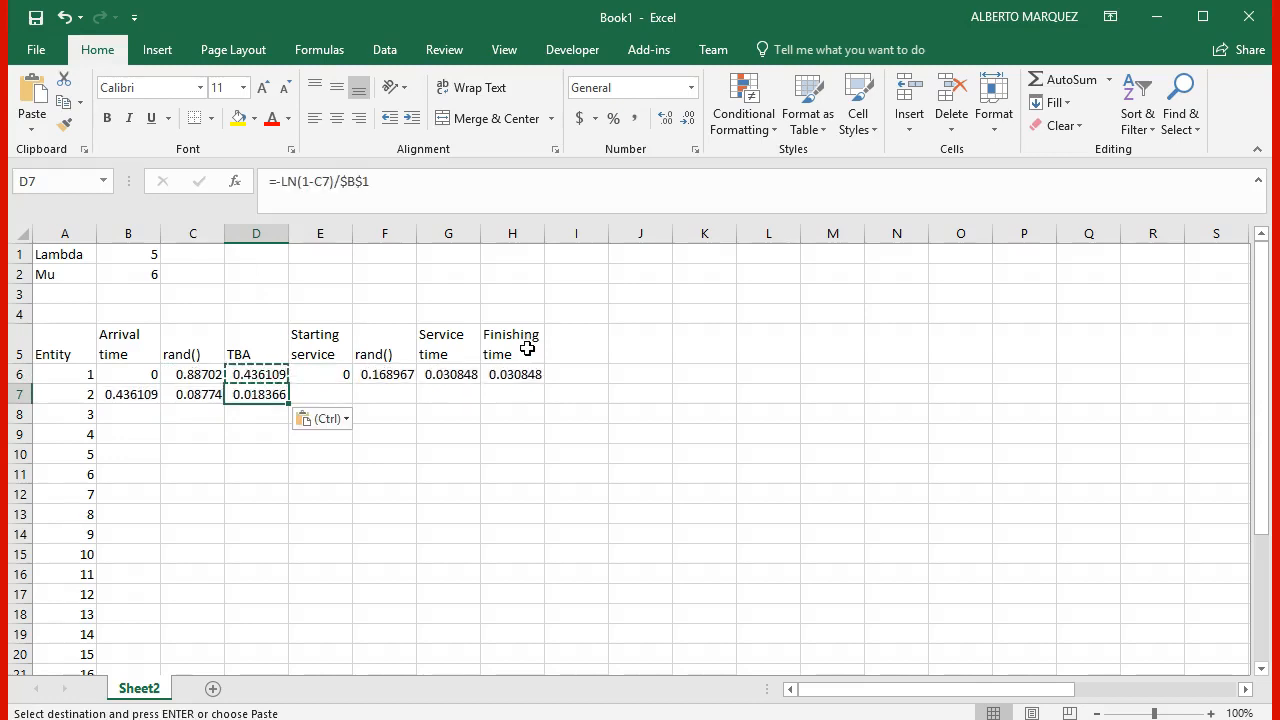
Step: Set the second entity's starting service in E7 to the later of its arrival and the previous finish with =MAX(B7,H6)
key(Right)
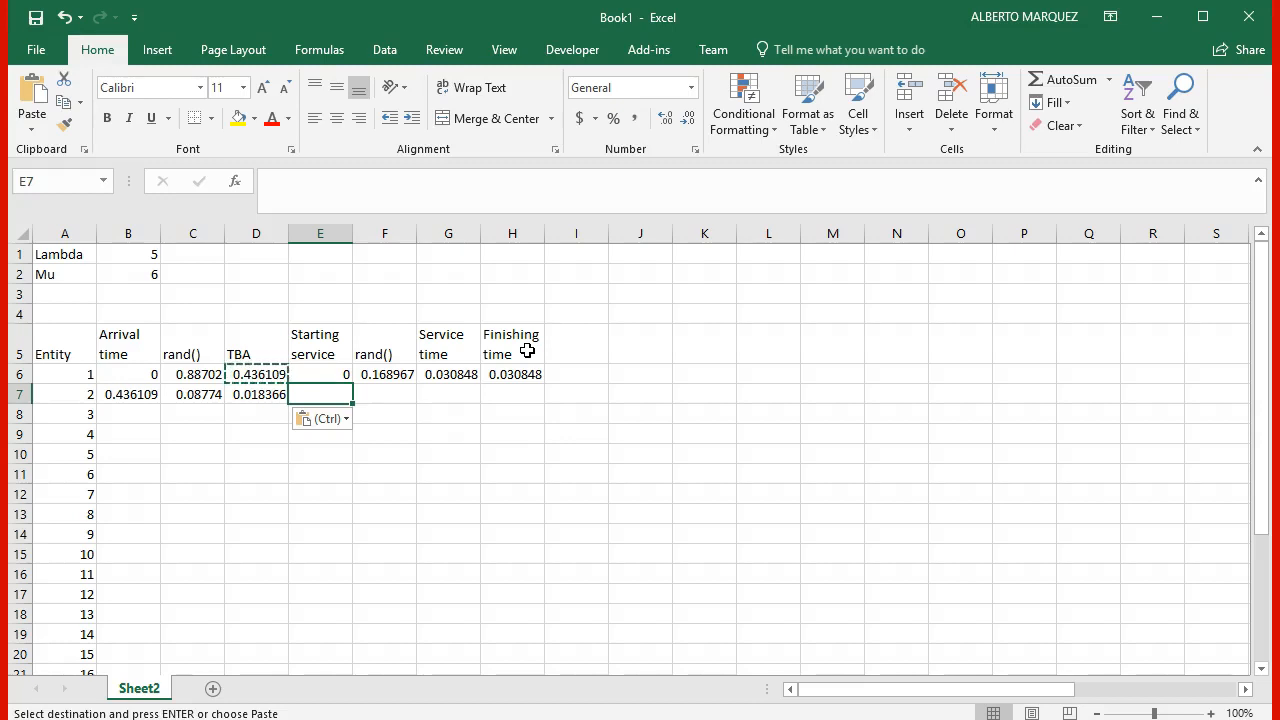
text(=m)
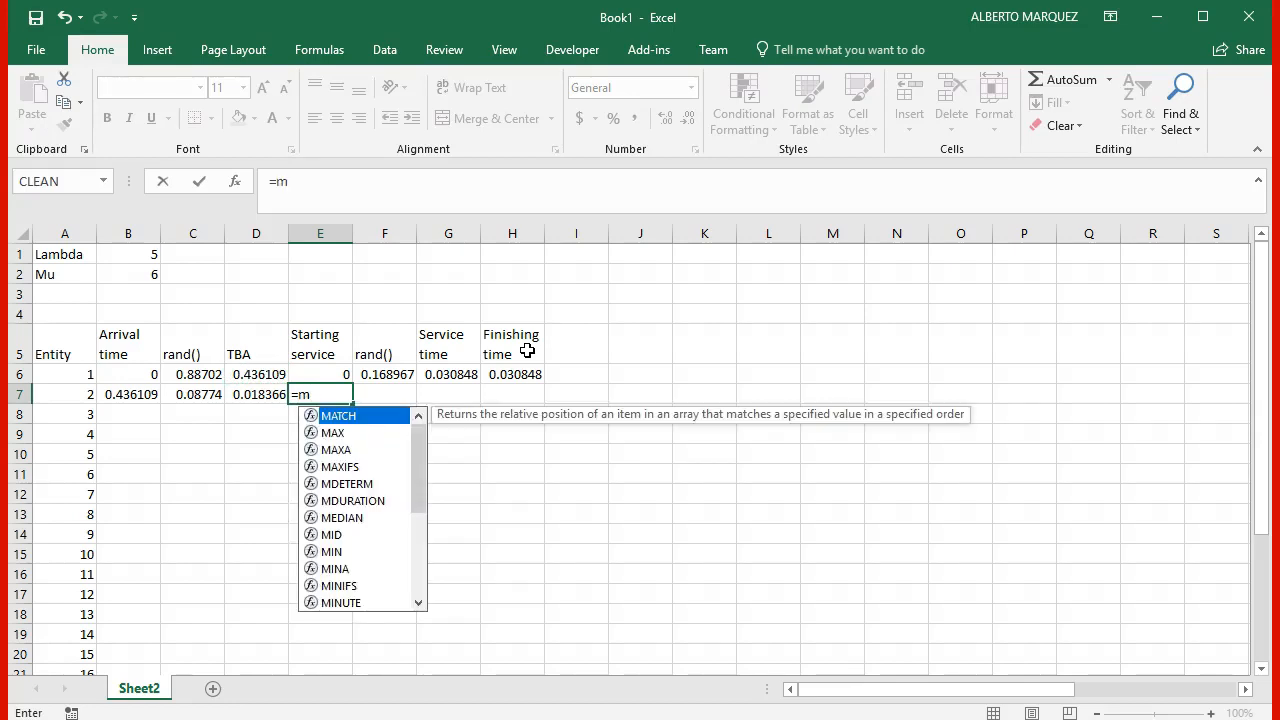
text(axi)
key(BackSpace)
text(()
key(Left)
key(Left)
key(Left)
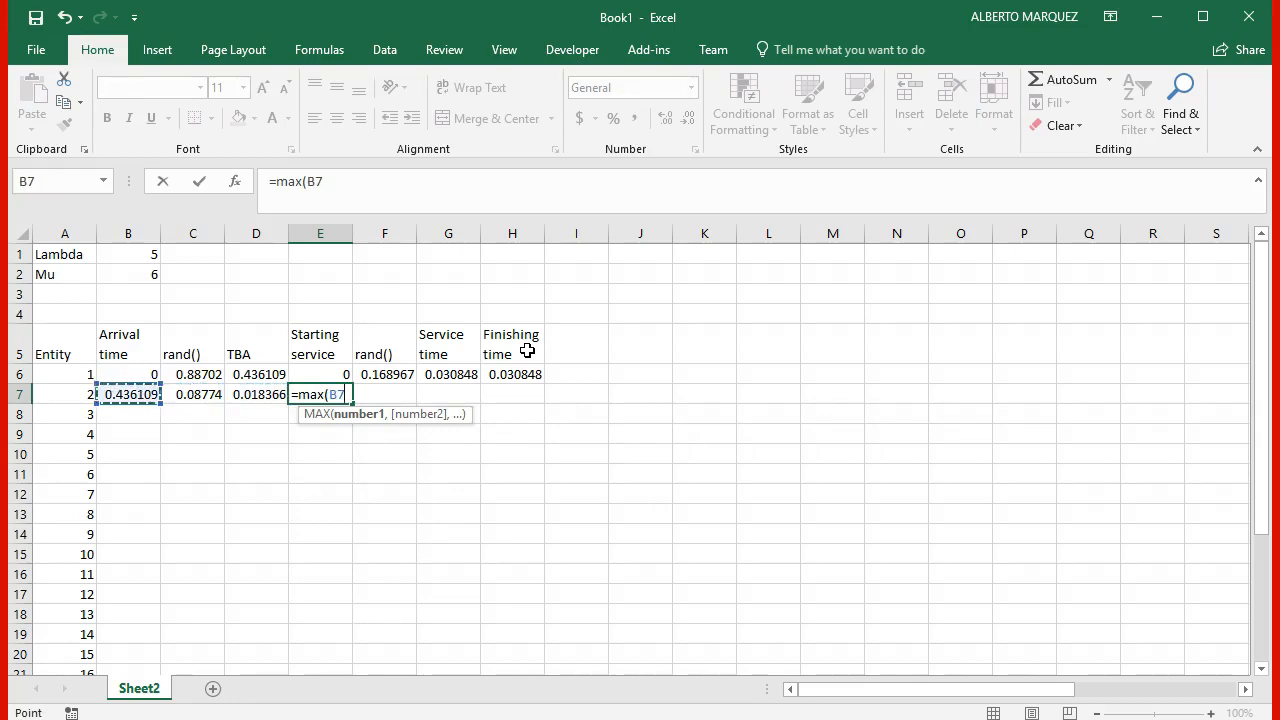
text(,)
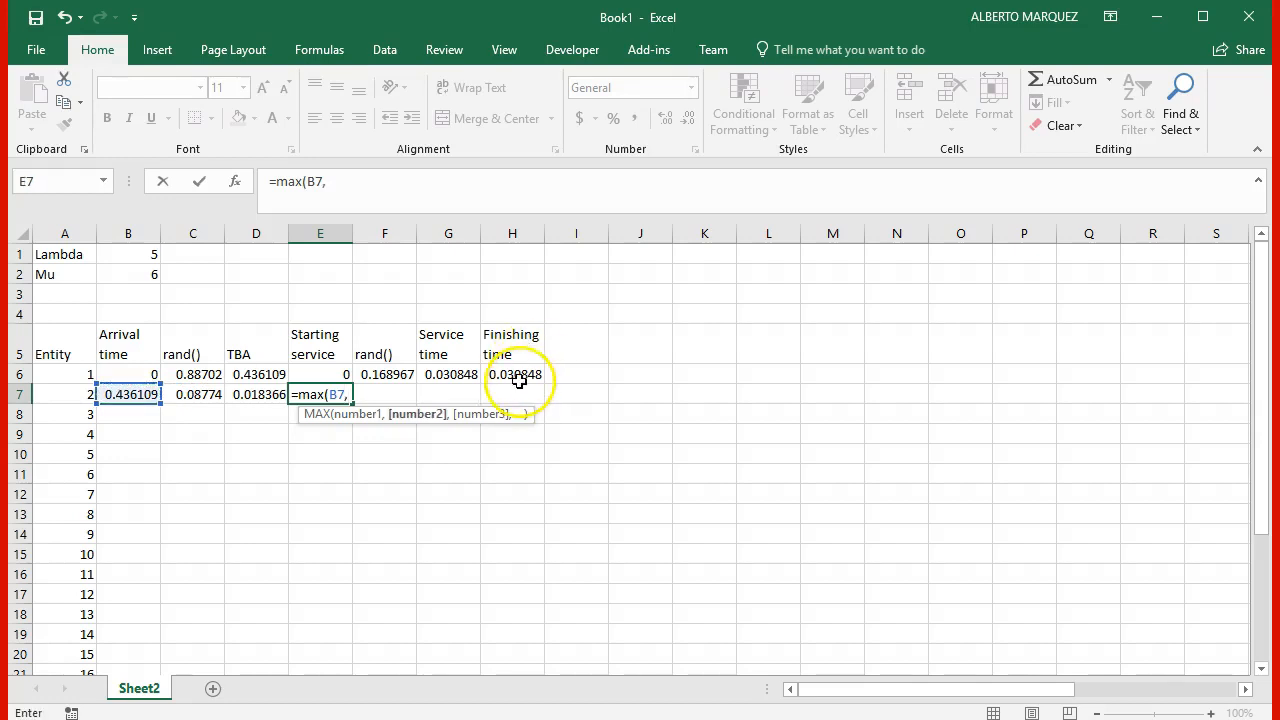
click(529, 372)
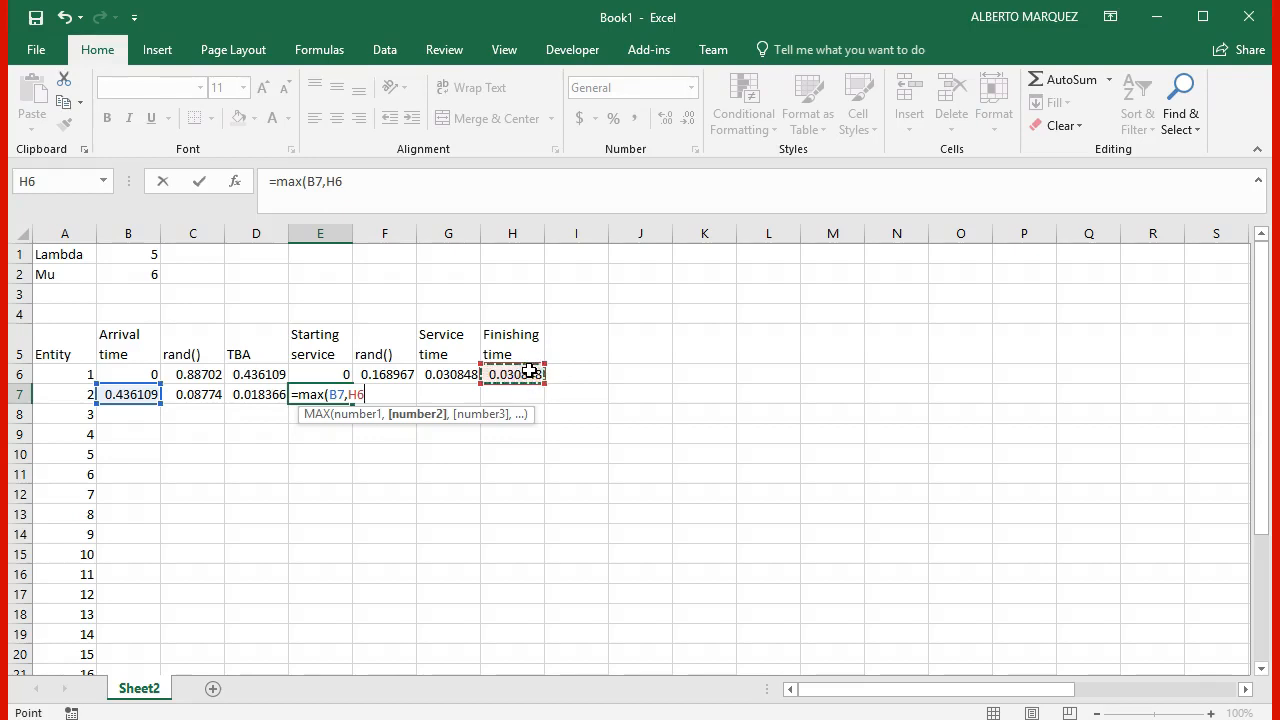
text())
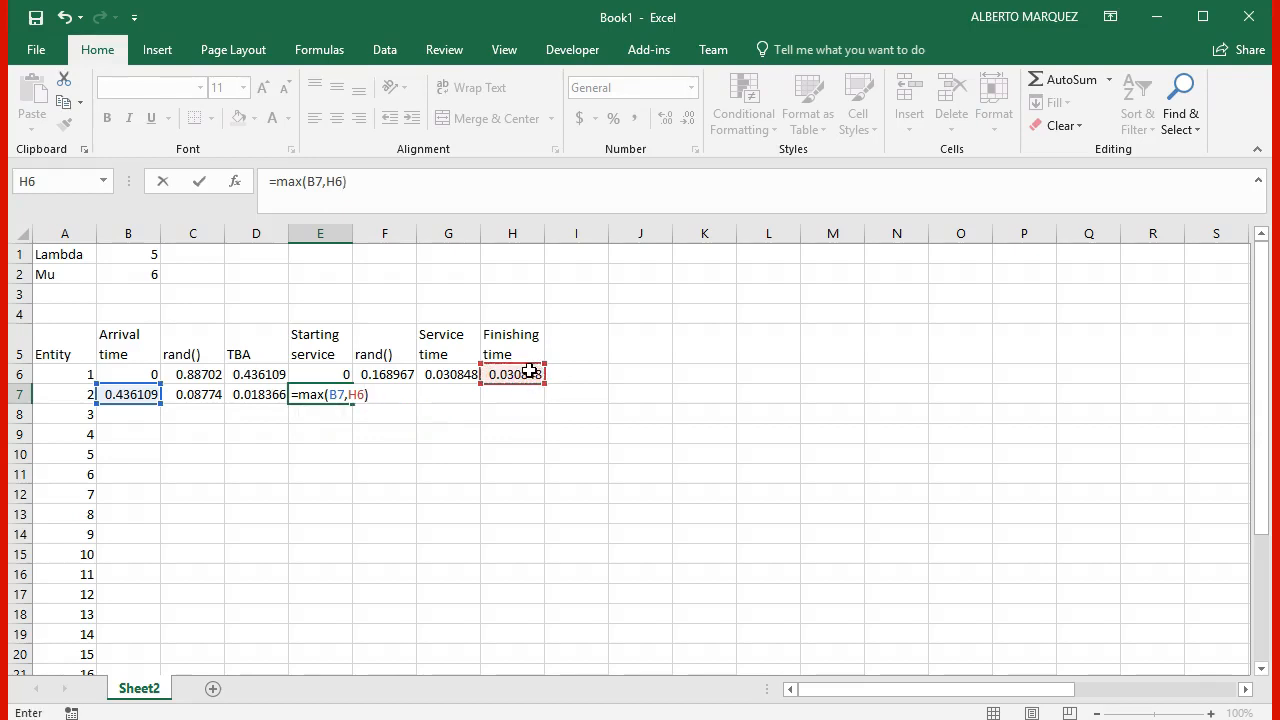
key(Return)
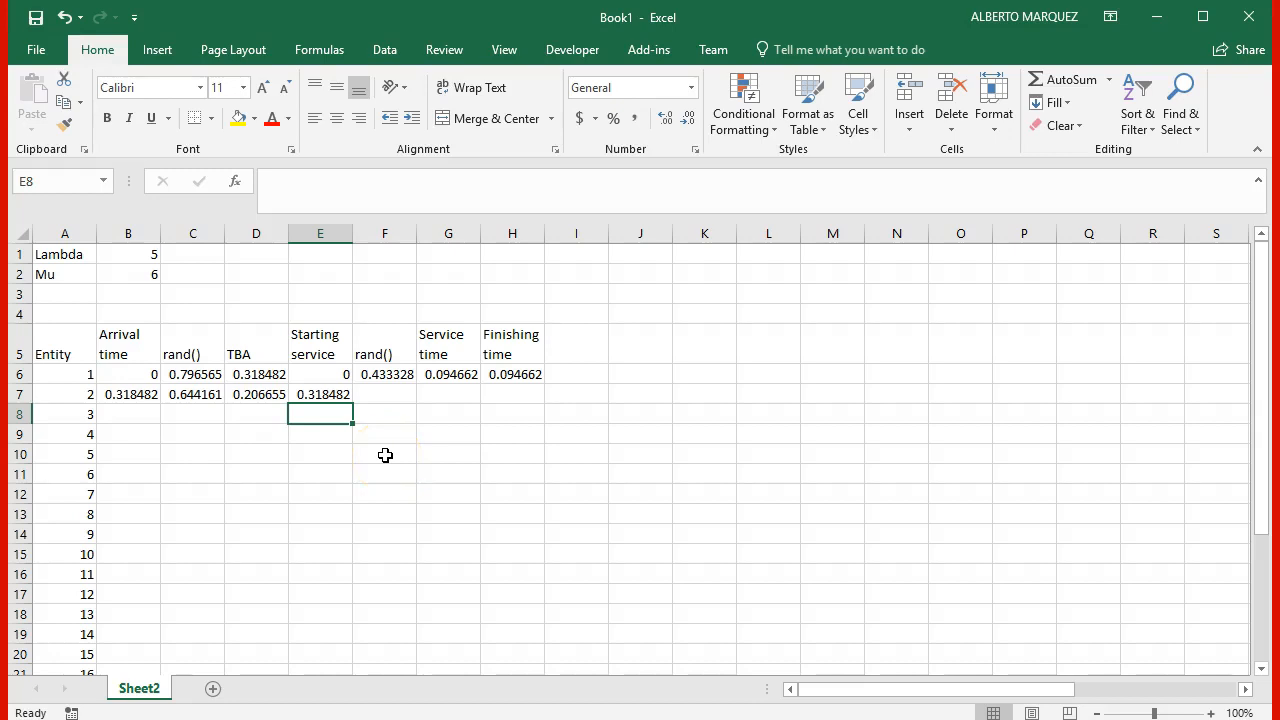
Step: Fill the rand(), service time and finishing time formulas in F6, G6 and H6 down into row 7
click(384, 393)
click(400, 376)
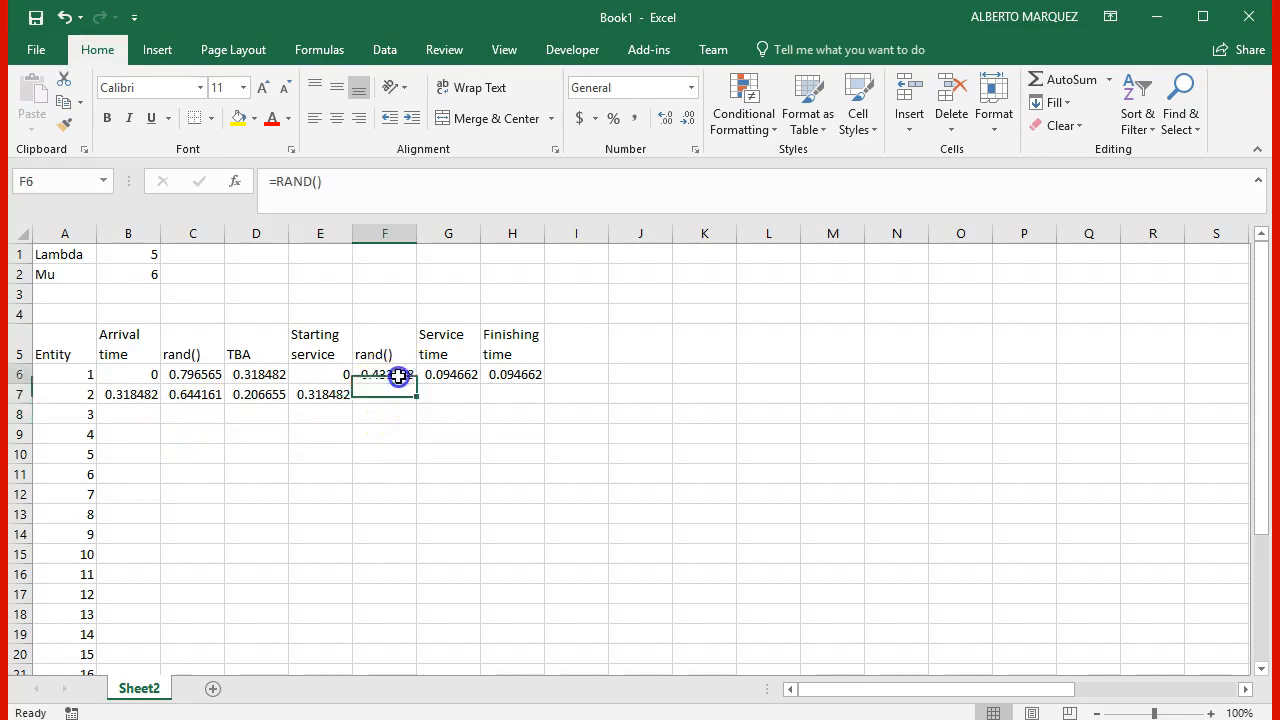
mouse_move(417, 382)
mouse_down()
mouse_move(403, 374)
mouse_move(405, 398)
mouse_up()
click(460, 376)
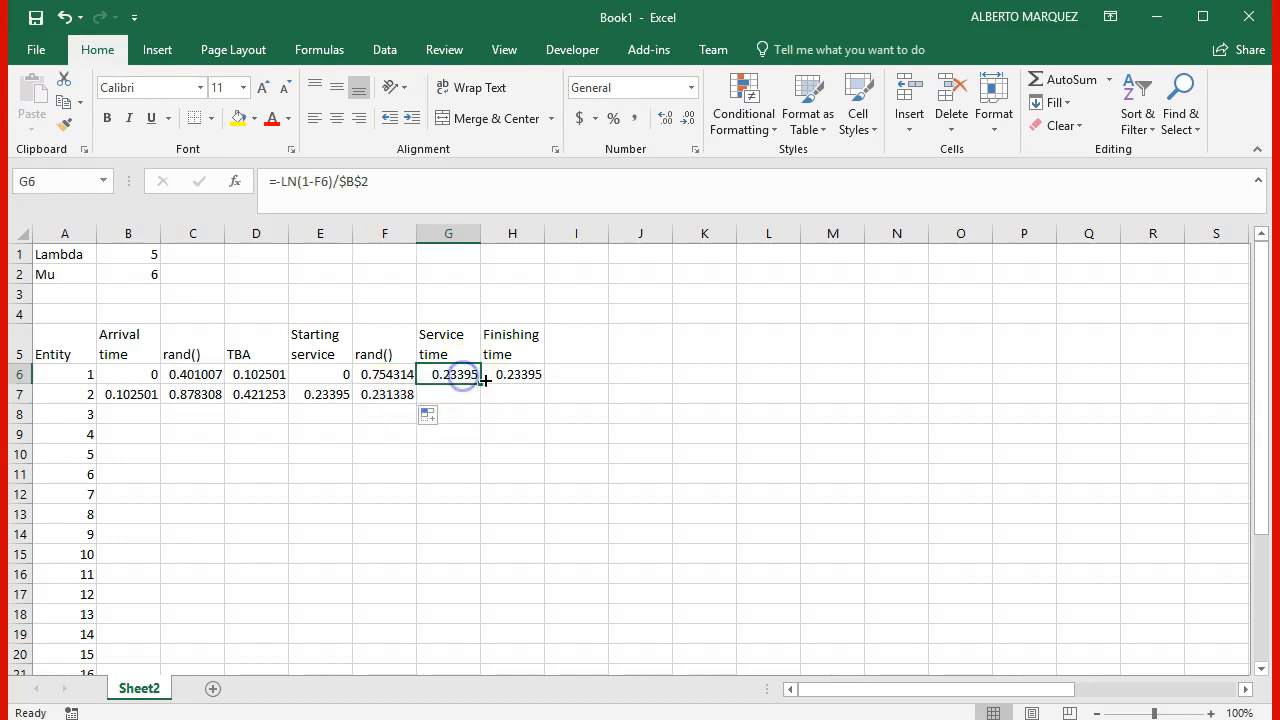
drag(480, 384, 543, 402)
click(521, 375)
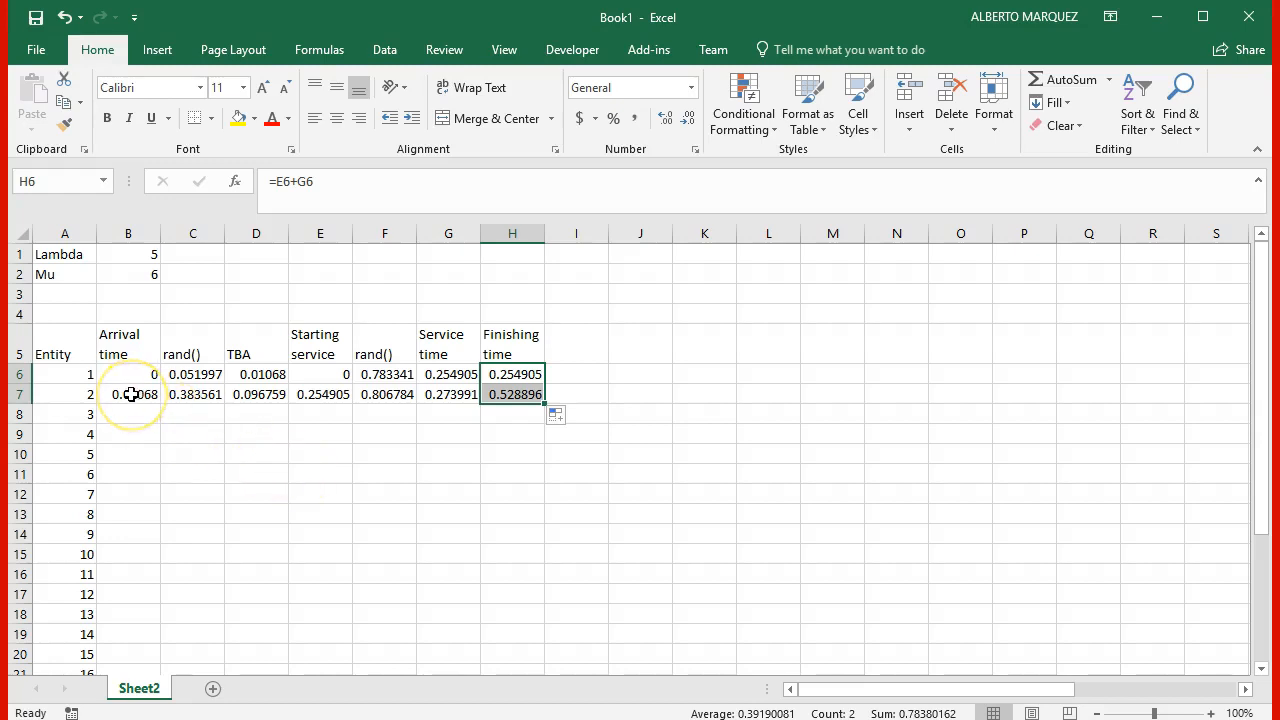
Step: Fill the second entity's formulas in B7:H7 down through the last listed entity
drag(131, 394, 541, 401)
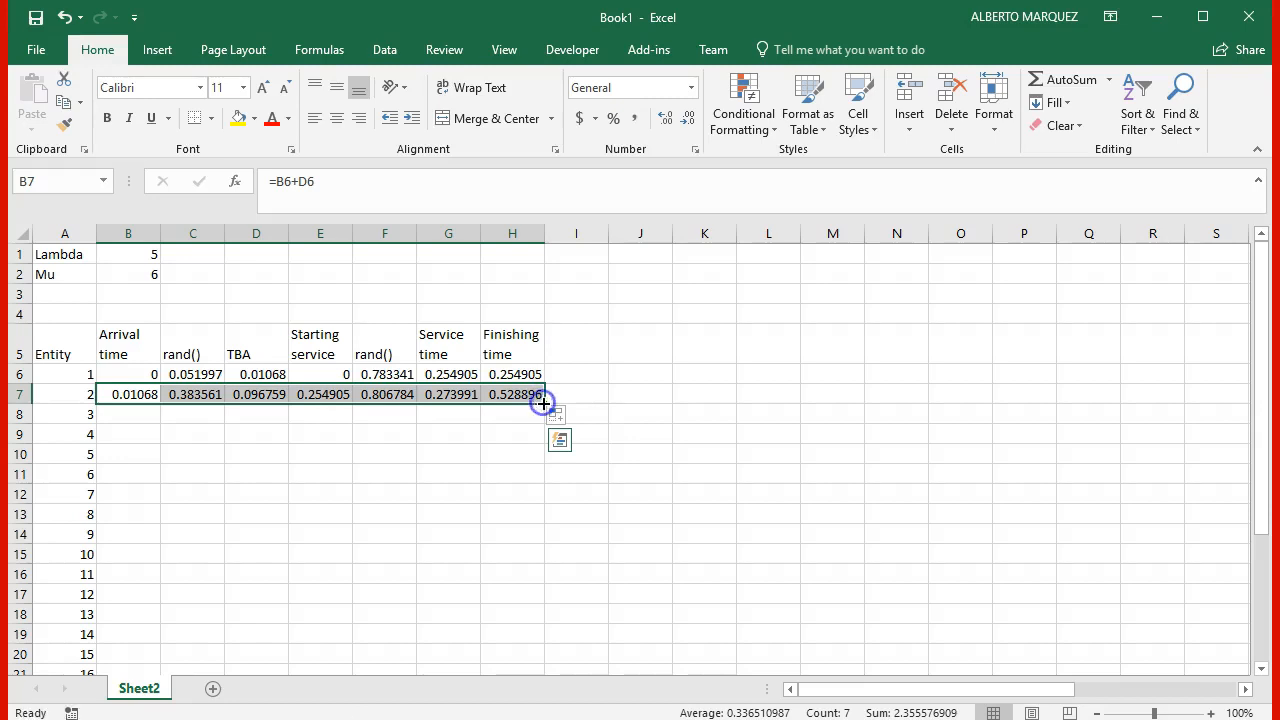
double_click(541, 401)
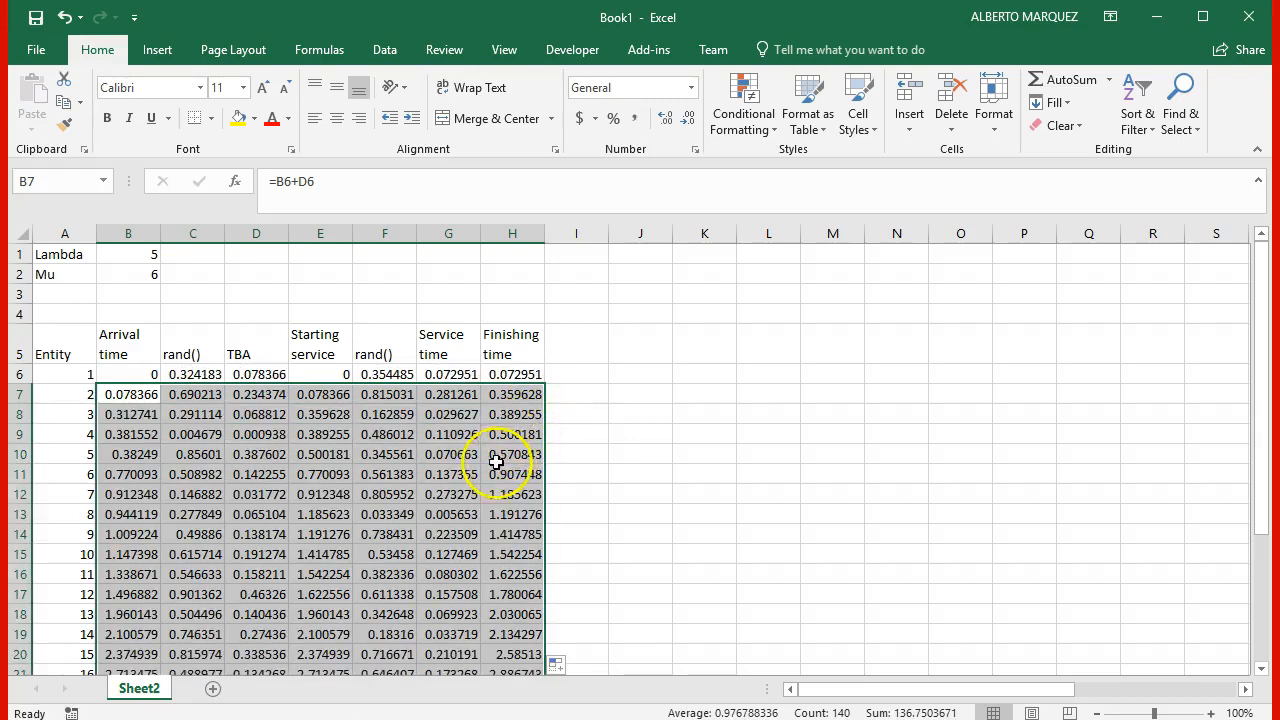
scroll(480, 512, down, 1)
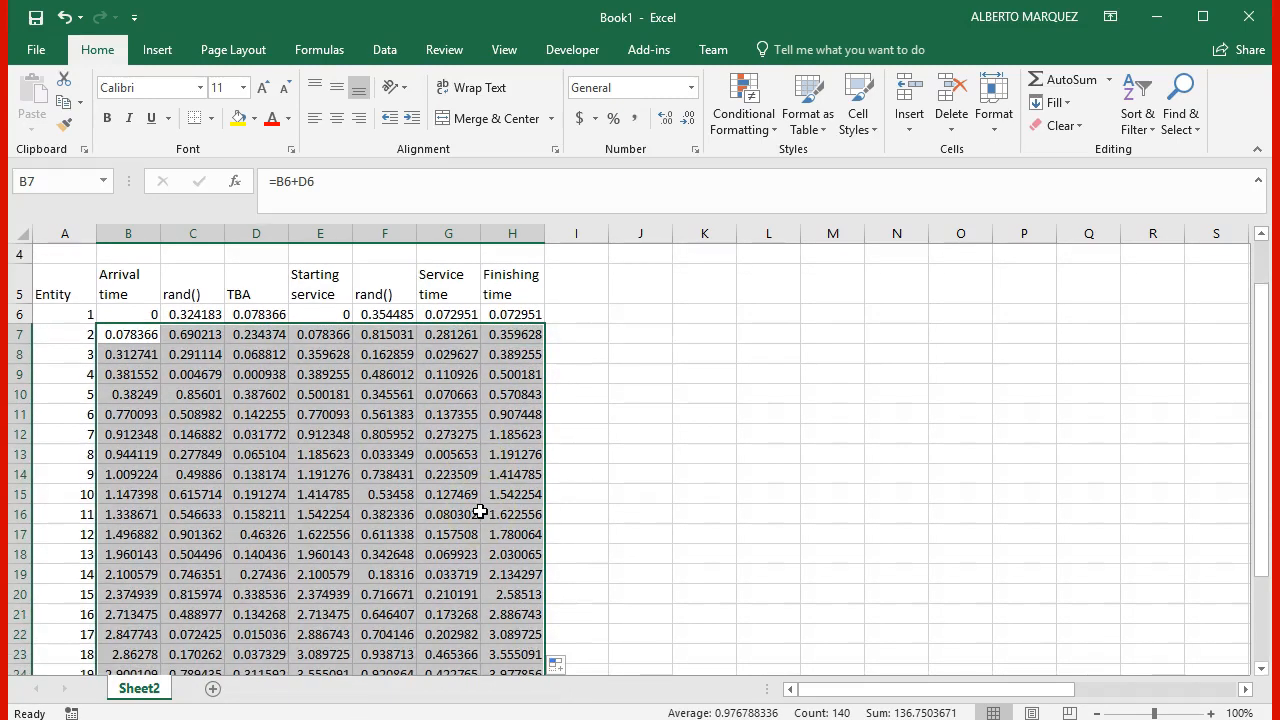
Step: Format the simulation values in B6:H26 to show three decimal places
scroll(480, 512, up, 1)
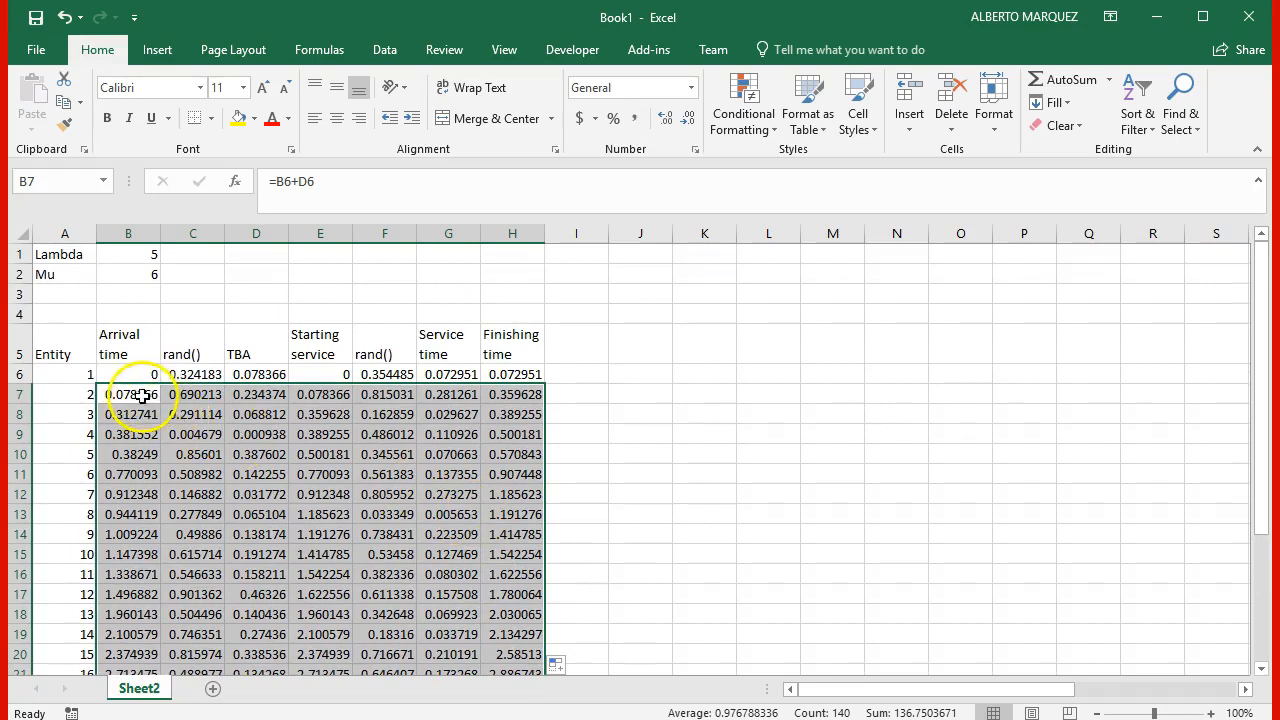
drag(140, 374, 531, 628)
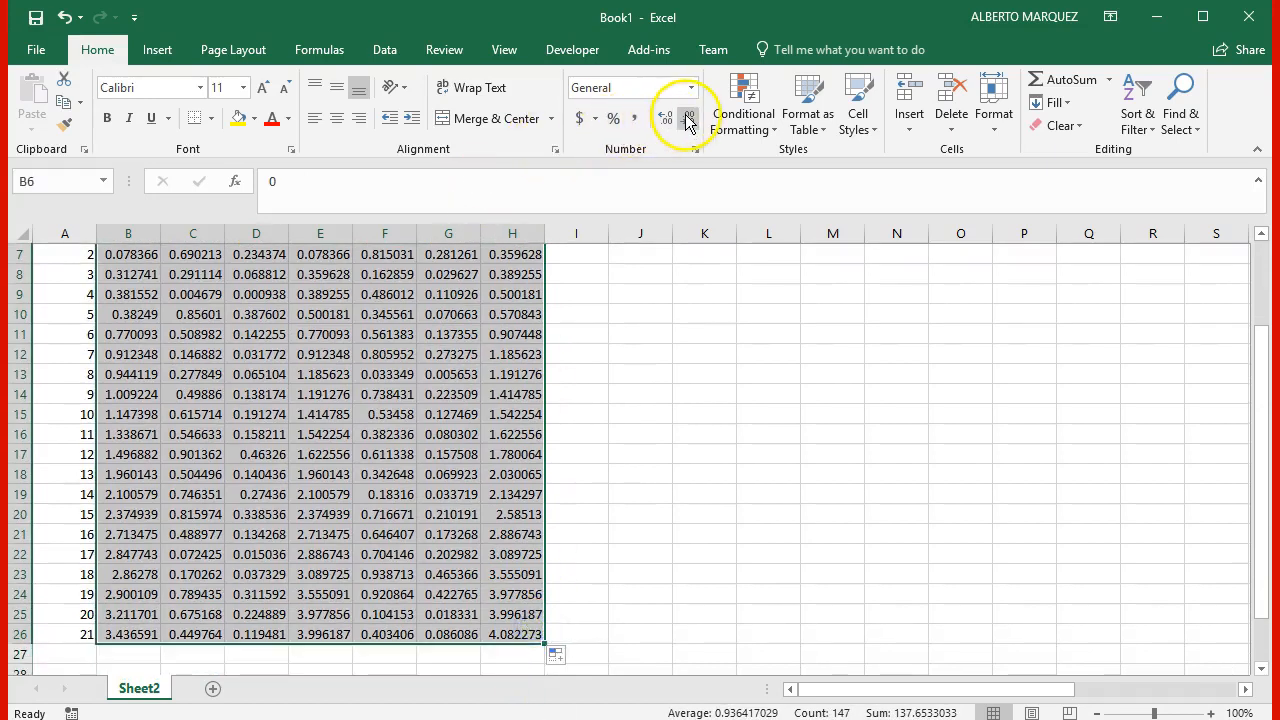
click(687, 118)
click(687, 118)
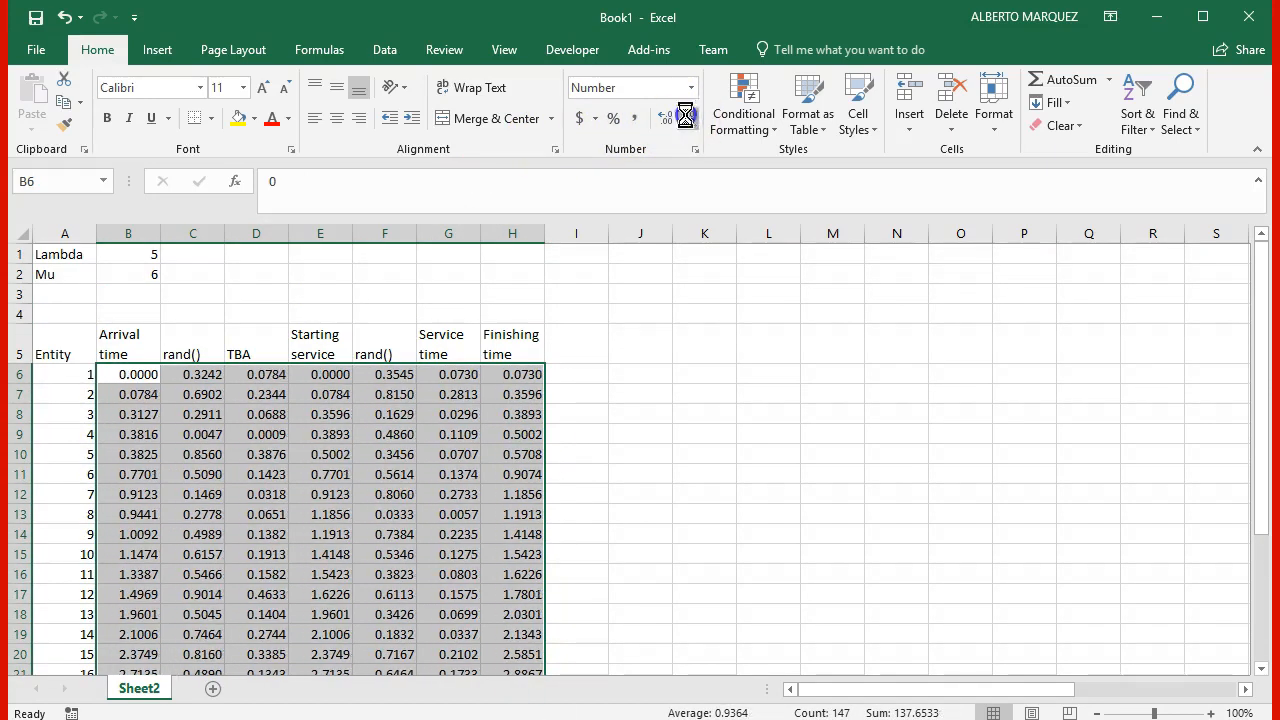
click(687, 118)
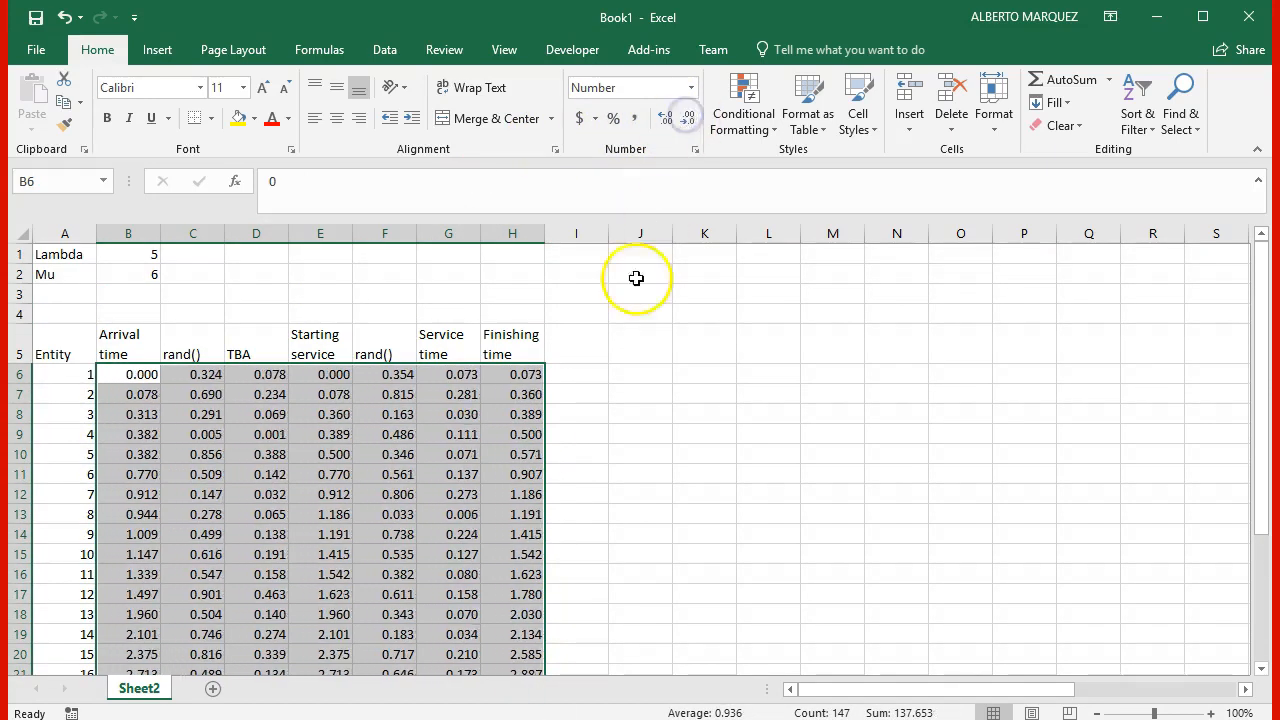
Step: Add the column header "wait?" in I5, beside the Finishing time header
click(587, 354)
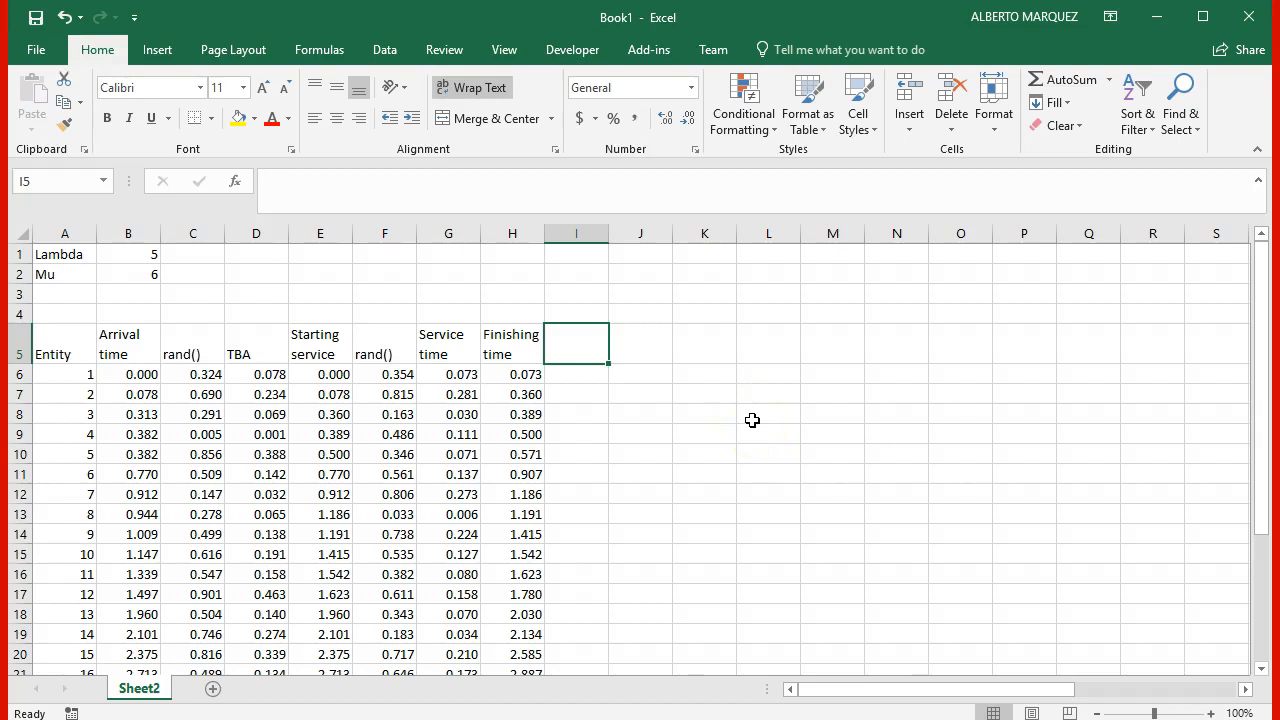
scroll(752, 420, up, 5)
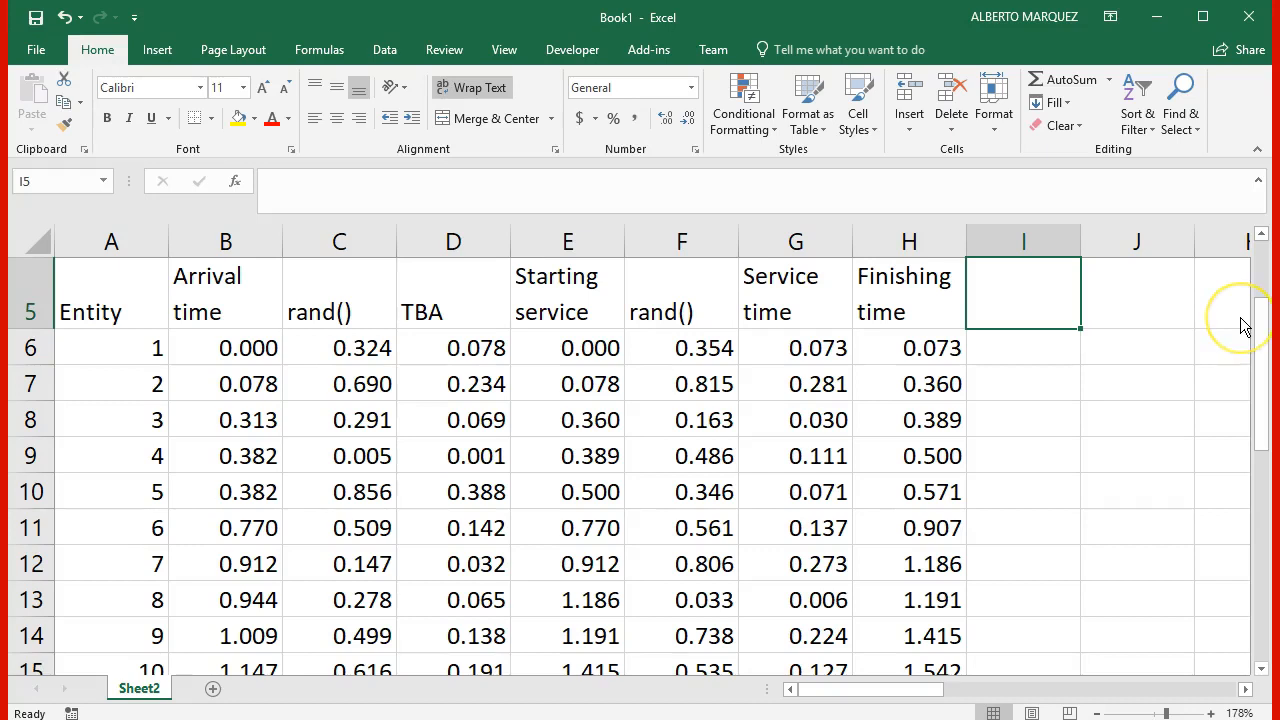
text(wait?)
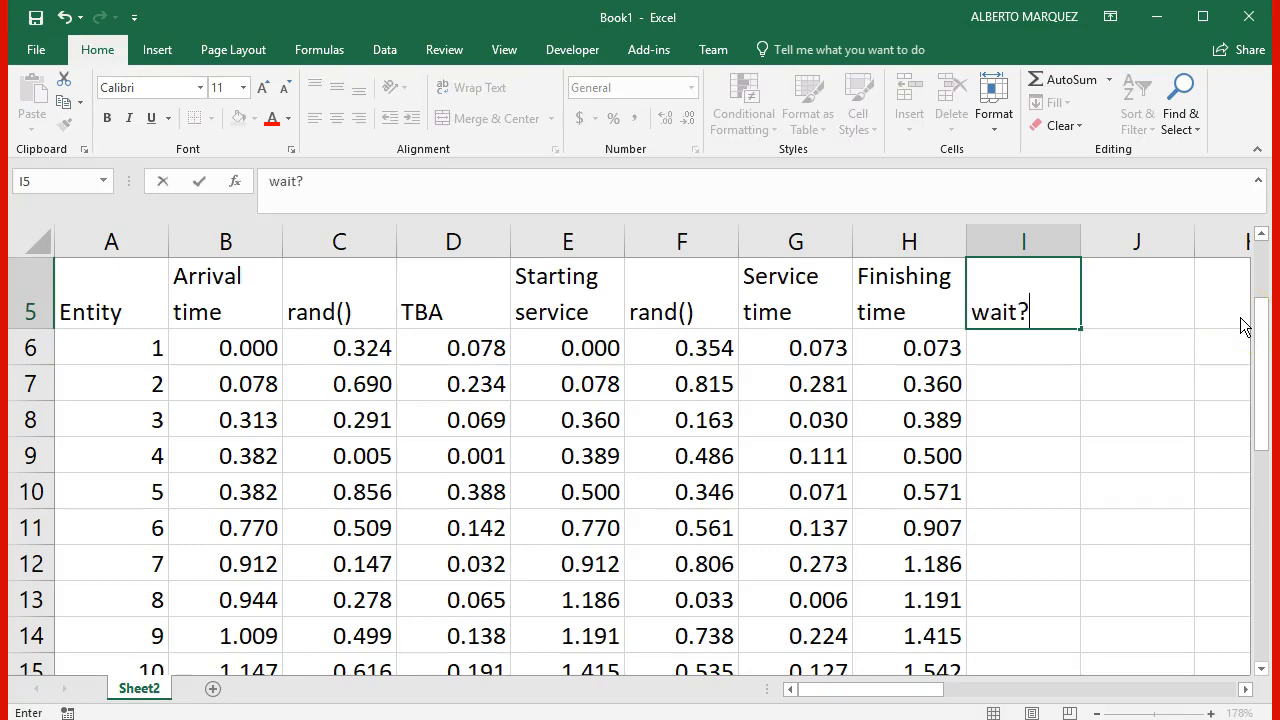
key(Return)
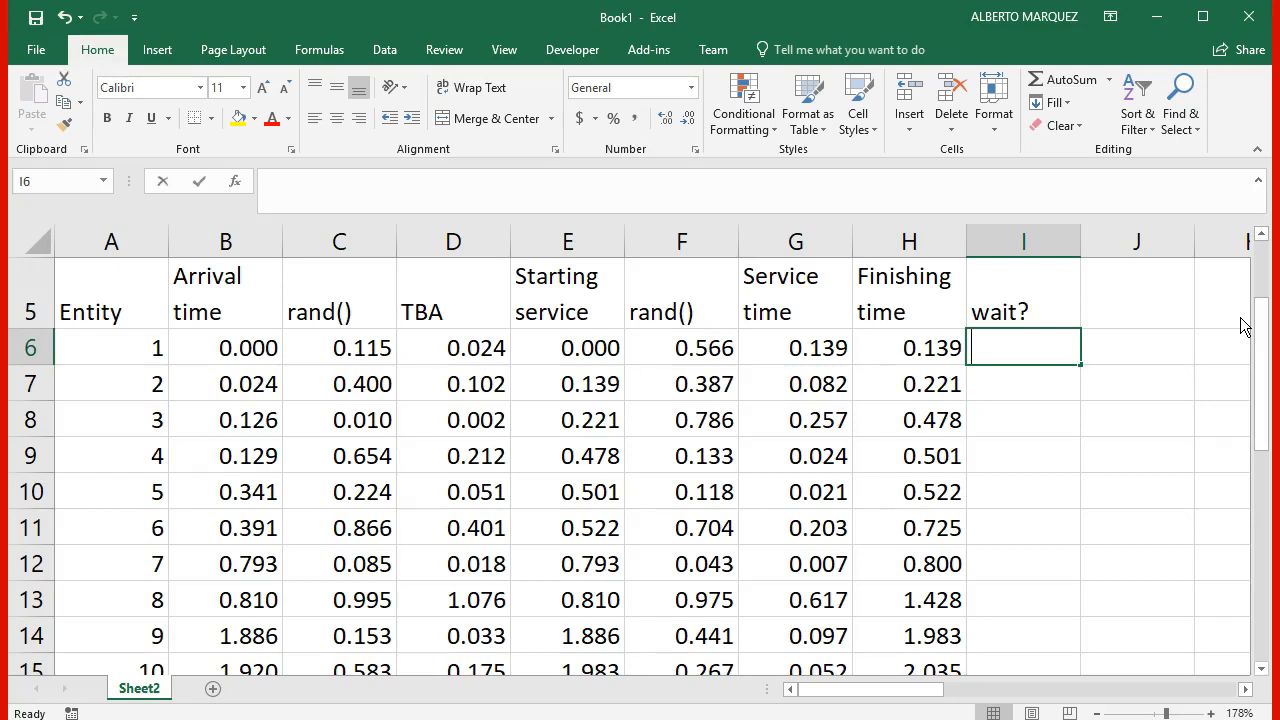
Step: Enter =IF(E6=B6,"no", "yes") in I6 to flag whether the first entity waits for service
text(=if()
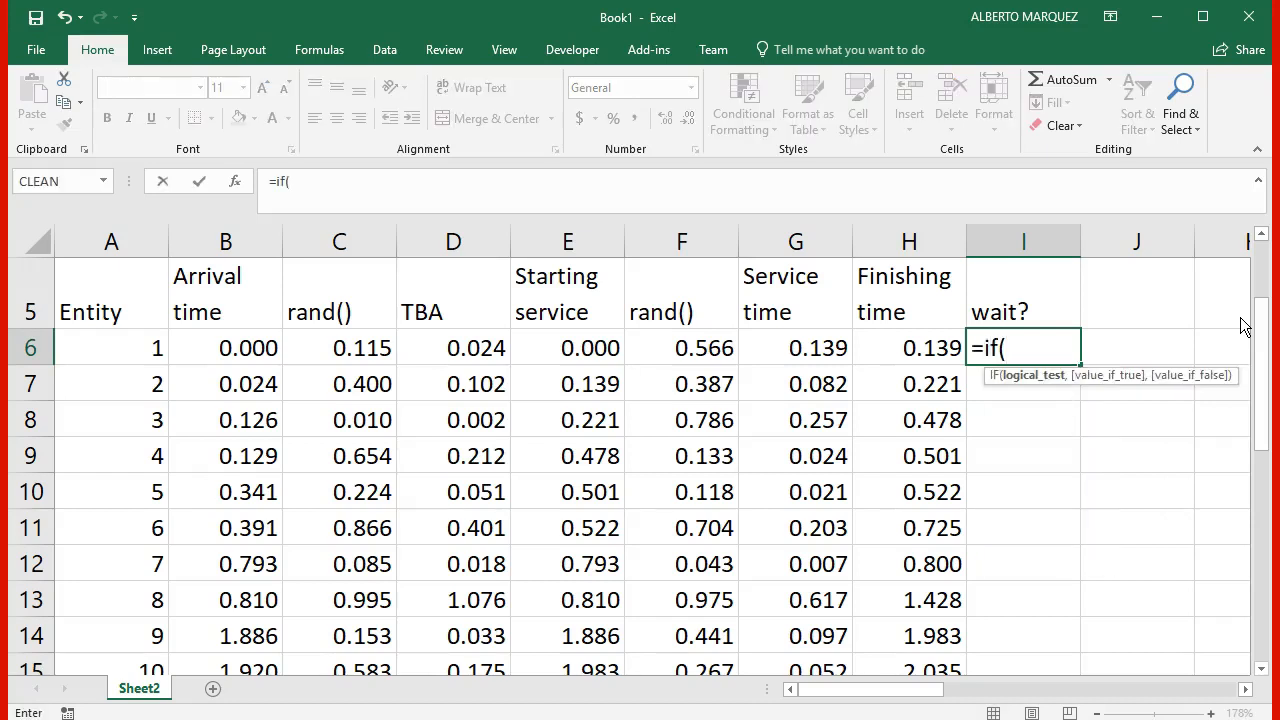
key(Left)
key(Left)
key(Left)
key(Left)
text(=)
key(Left)
key(Left)
key(Left)
key(Left)
key(Left)
key(Left)
key(Left)
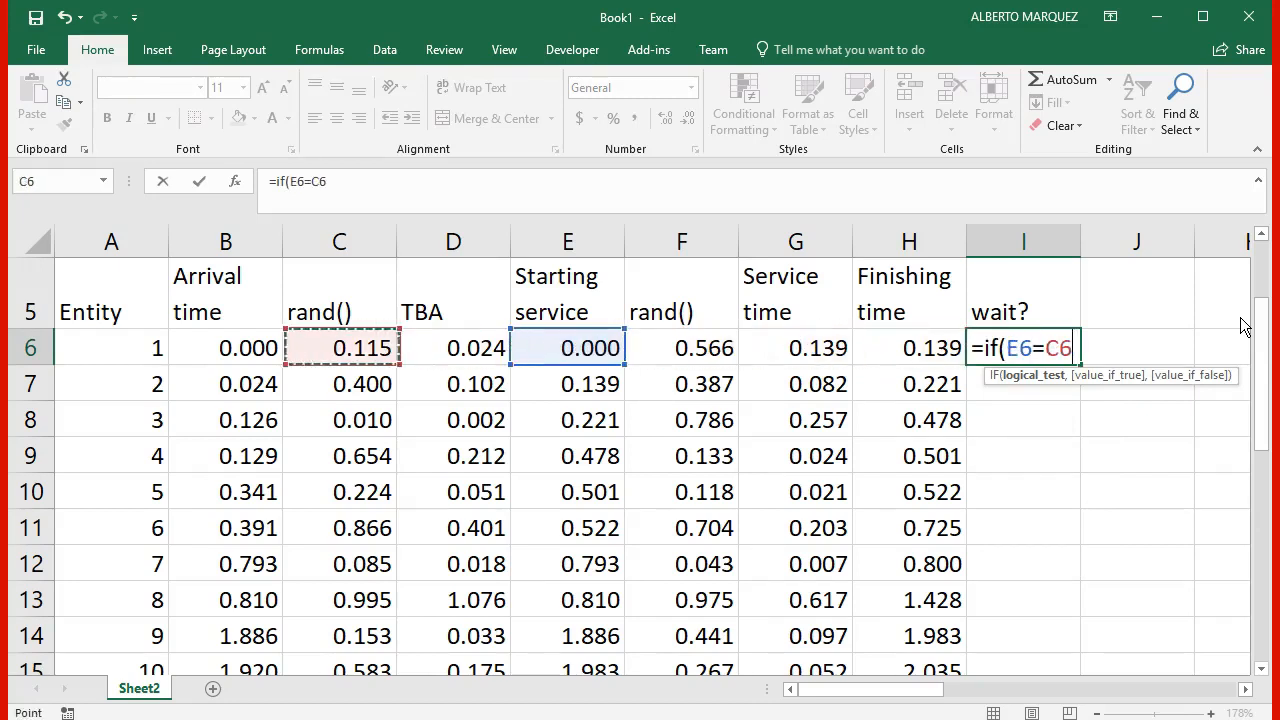
text(,"")
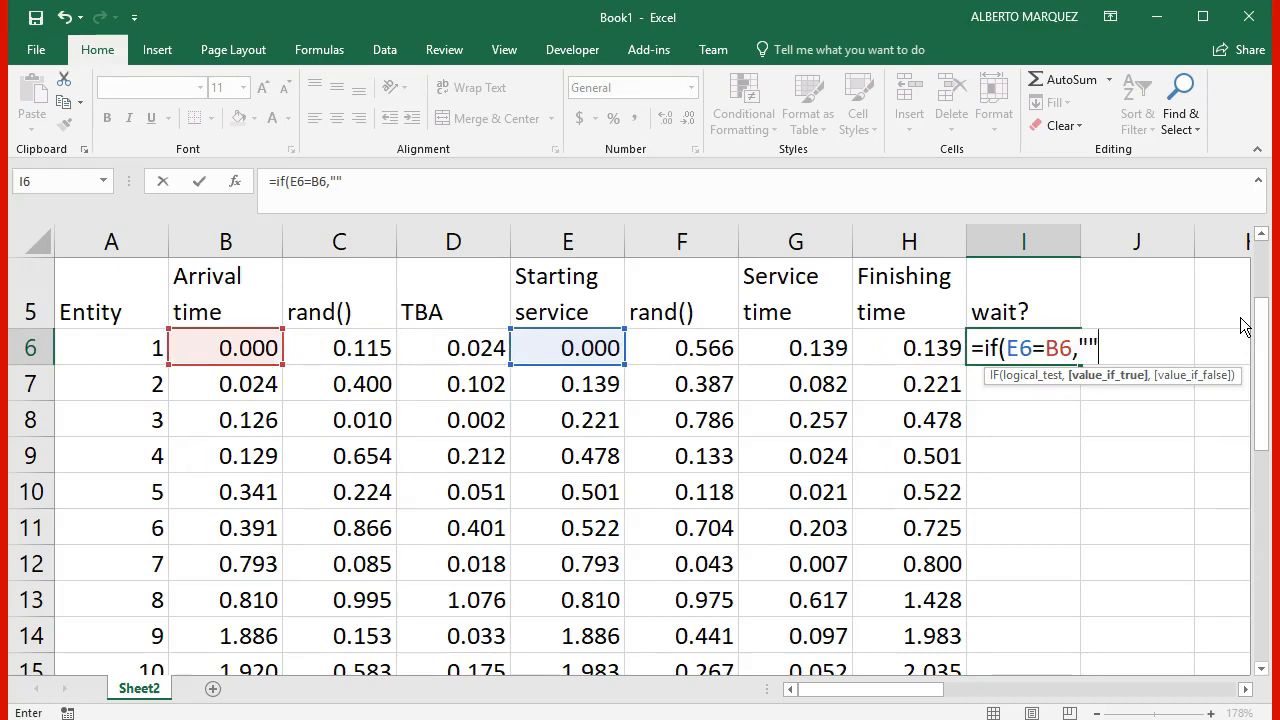
key(BackSpace)
text(no)
text(", yes)
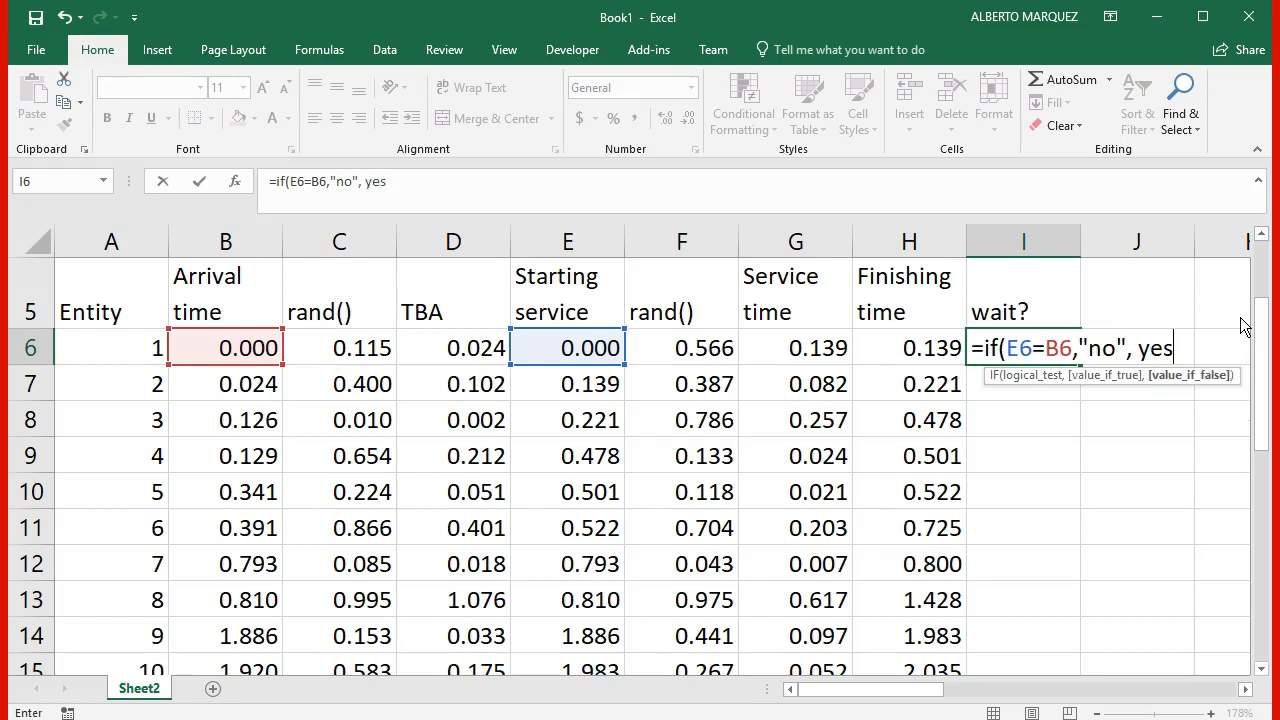
key(BackSpace)
key(BackSpace)
key(BackSpace)
text("yes"))
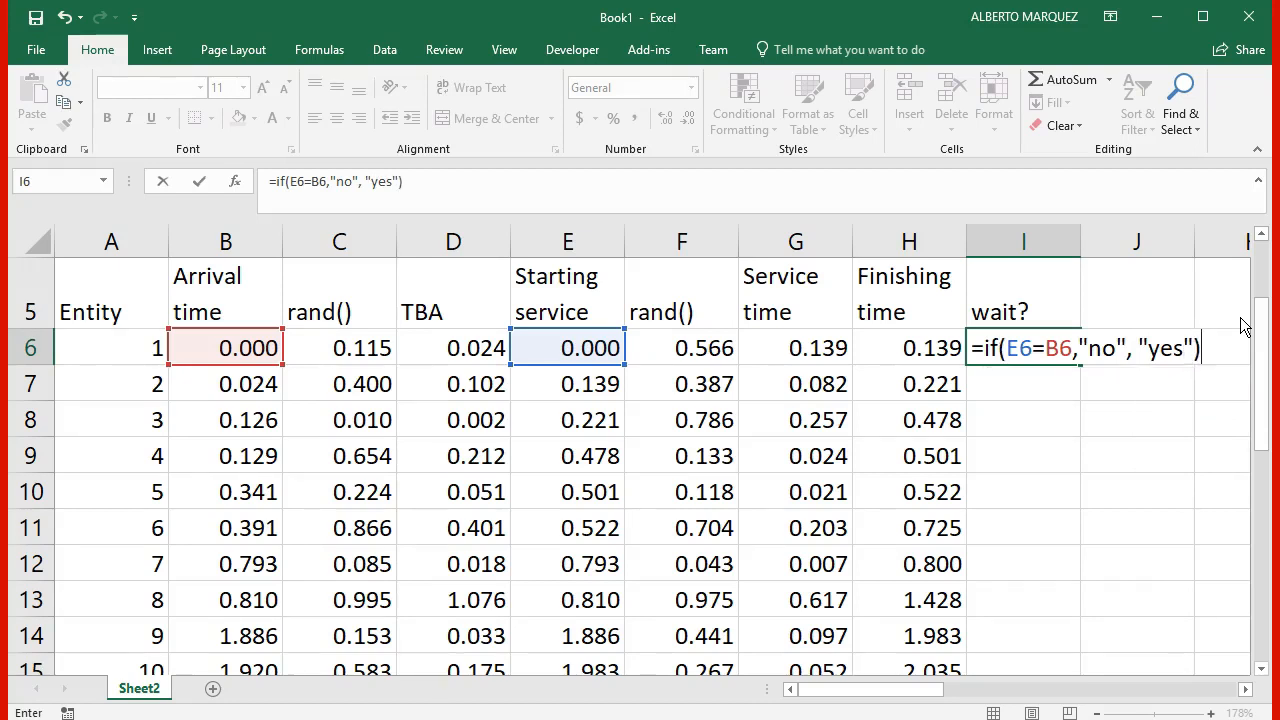
key(Return)
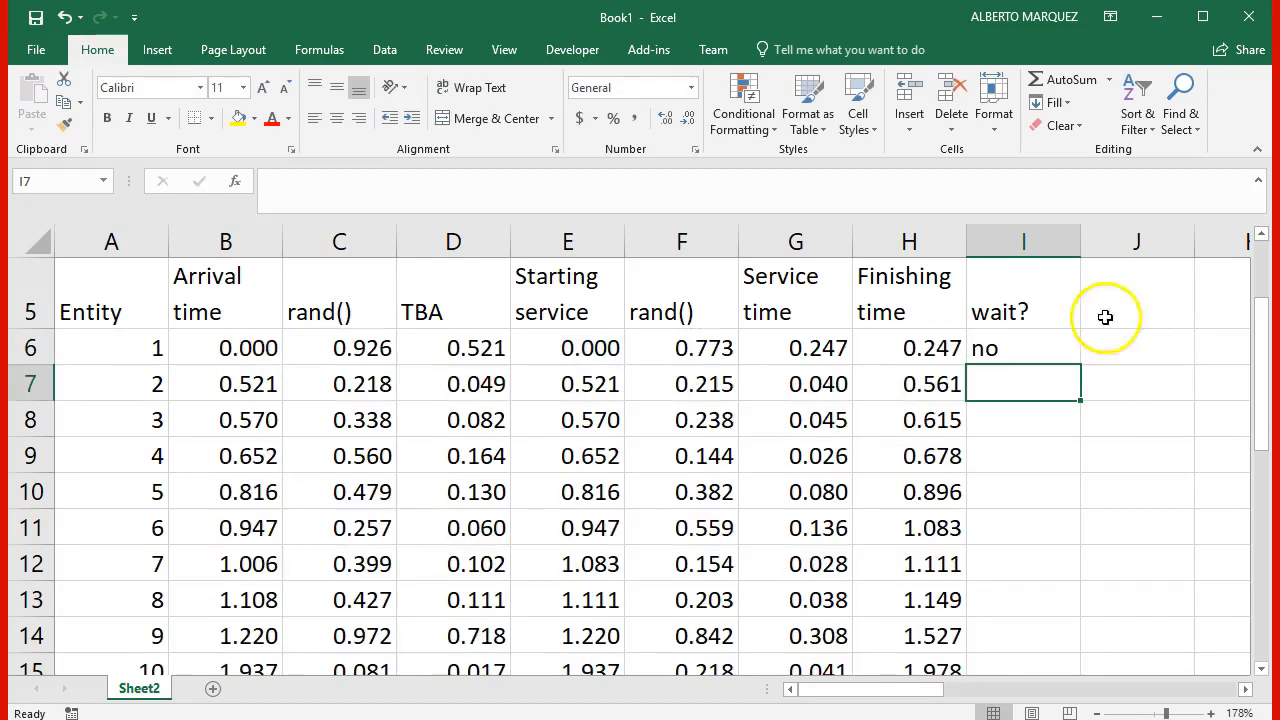
Step: Fill the wait? formula from I6 down through the last listed entity and return the sheet zoom to 100%
click(1063, 346)
double_click(1077, 366)
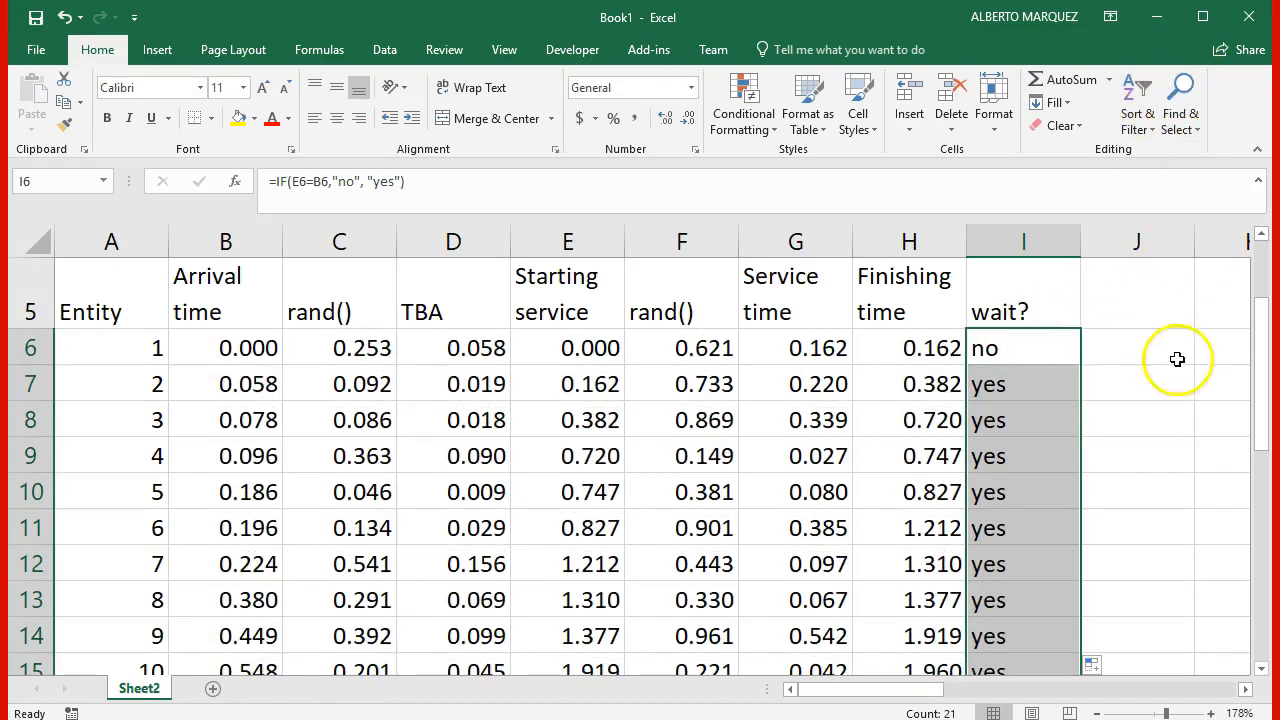
drag(1168, 714, 1160, 713)
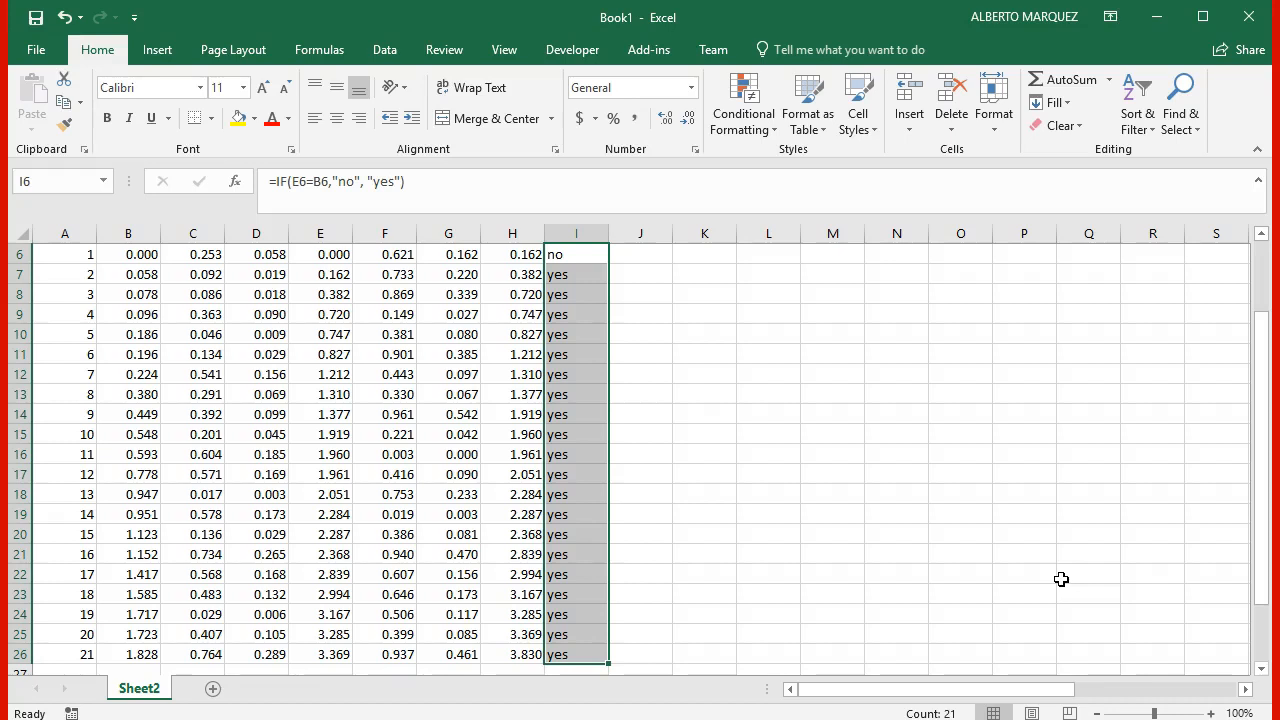
Step: Recalculate the sheet several times to examine how the wait? answers vary with new random numbers
key(F9)
key(F9)
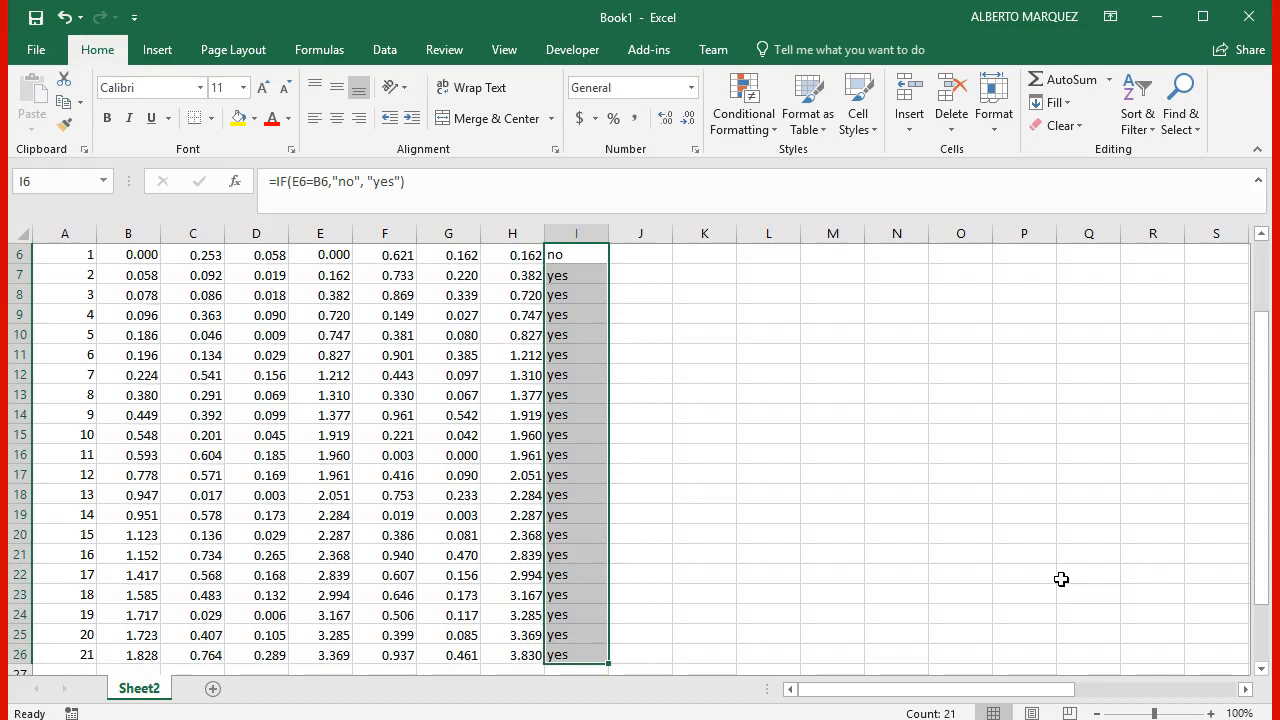
key(F9)
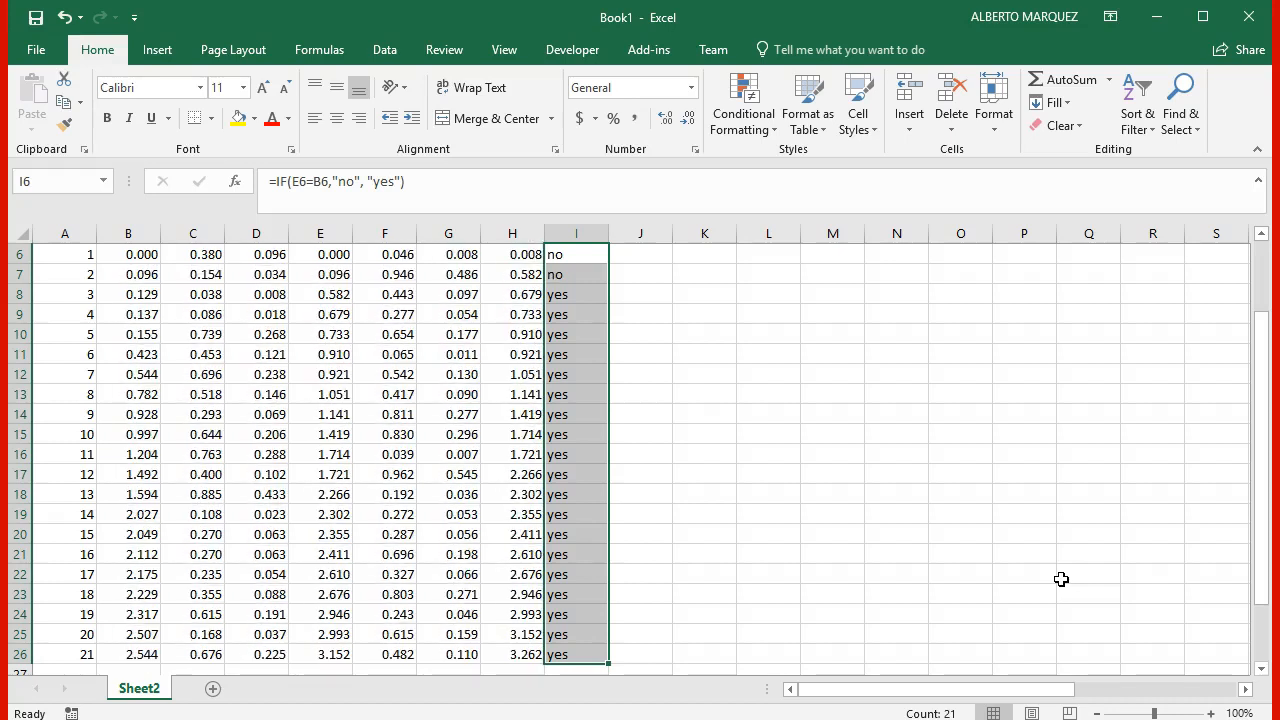
key(F9)
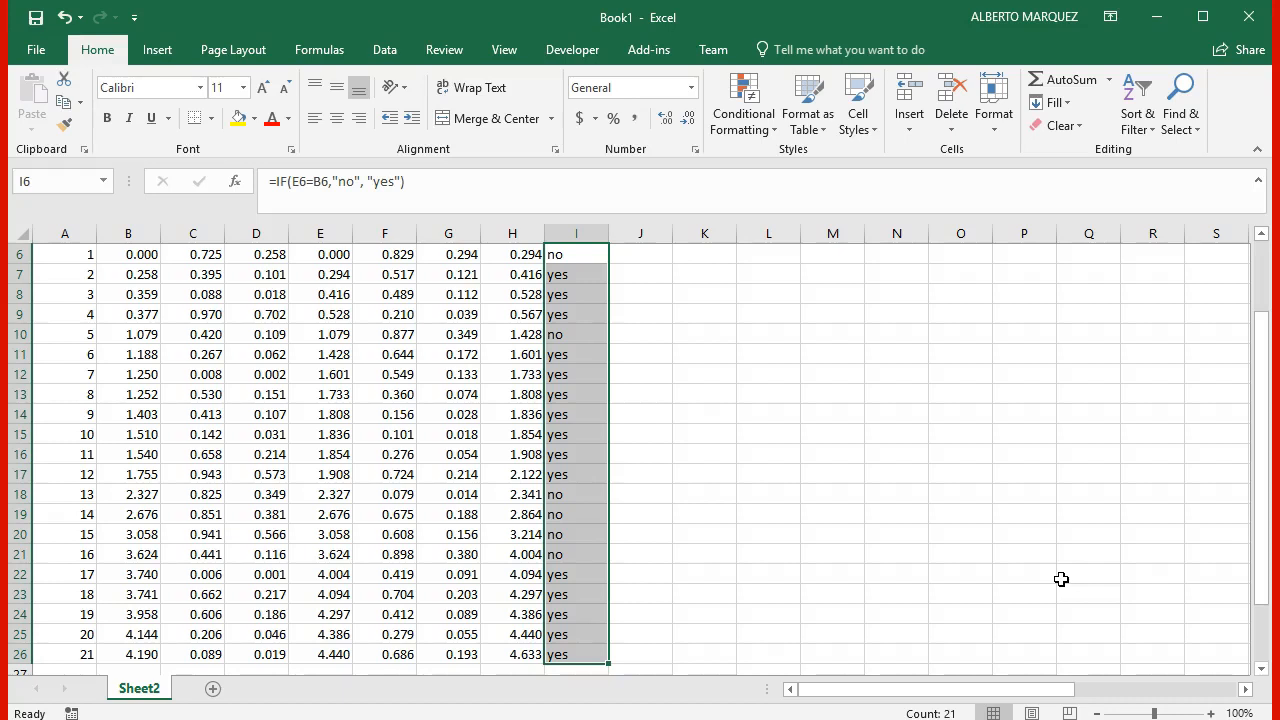
key(F9)
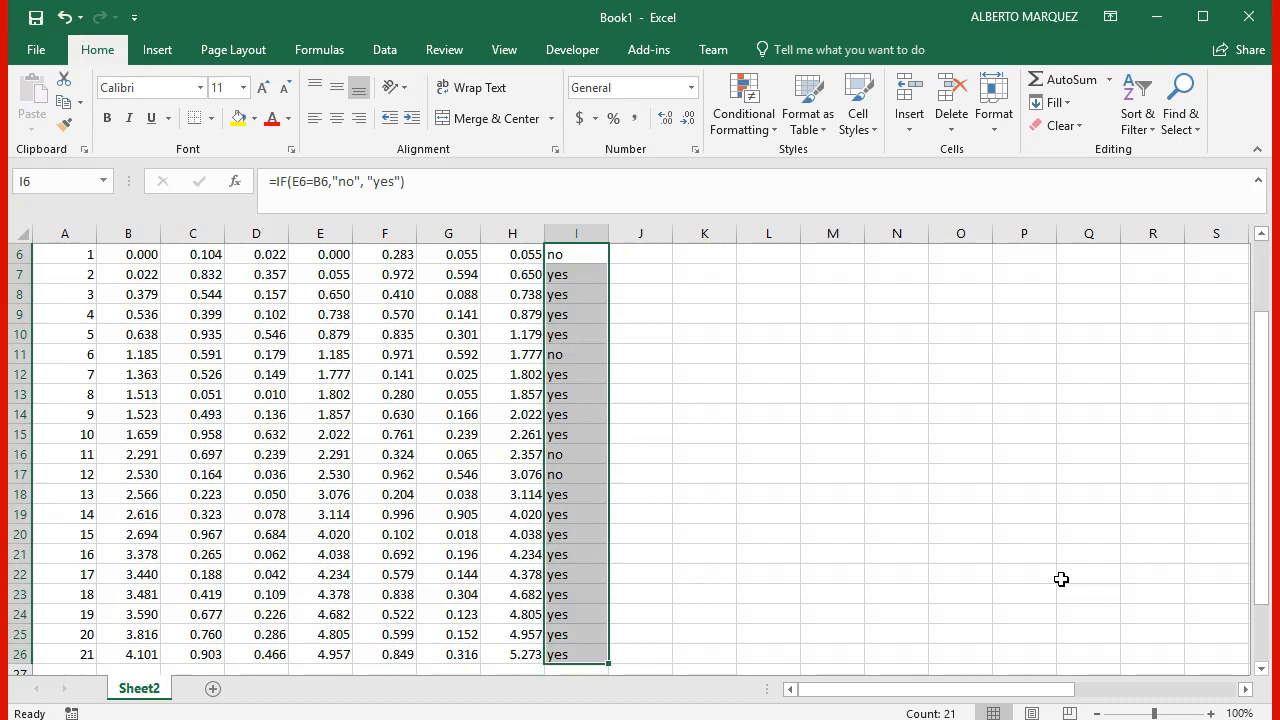
key(F9)
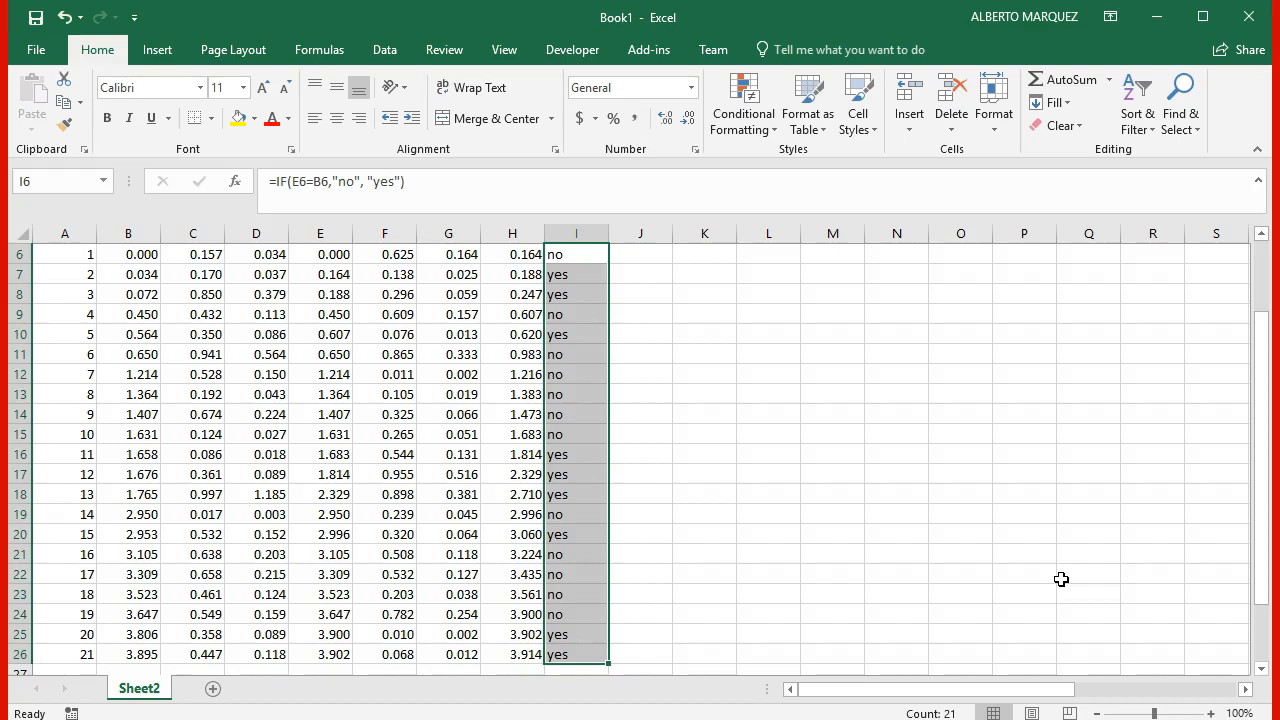
click(1003, 492)
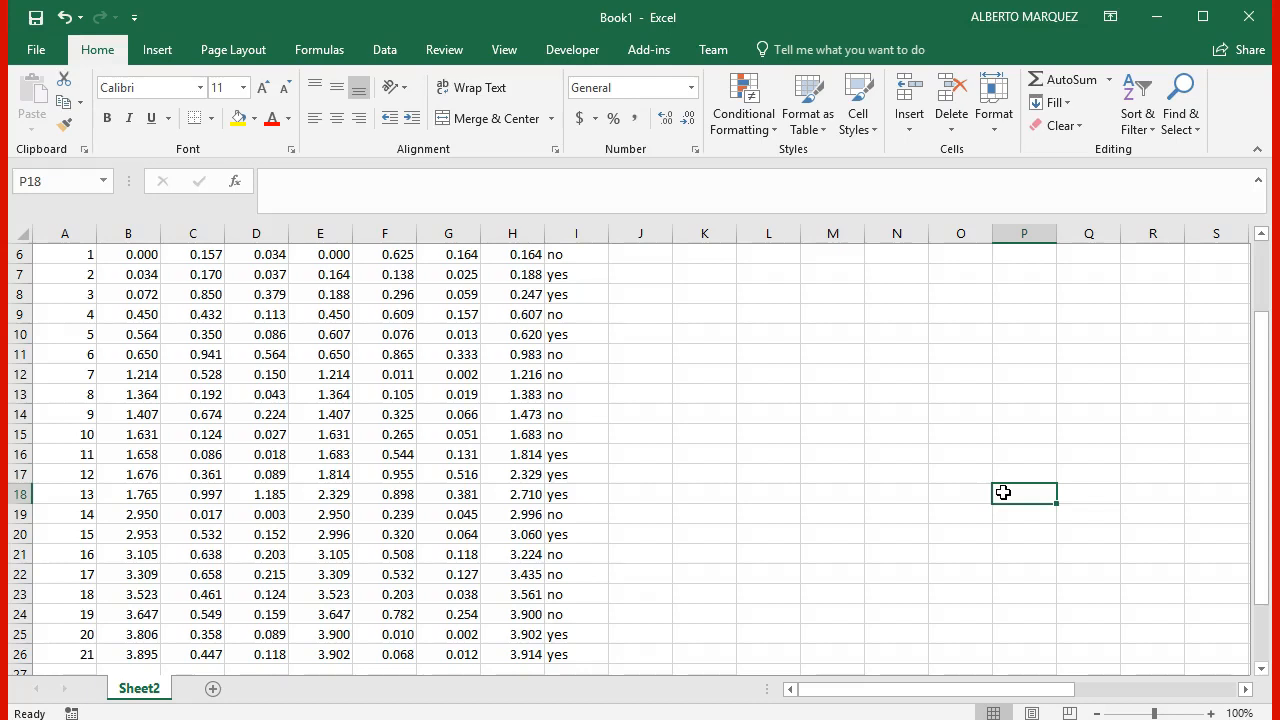
key(F9)
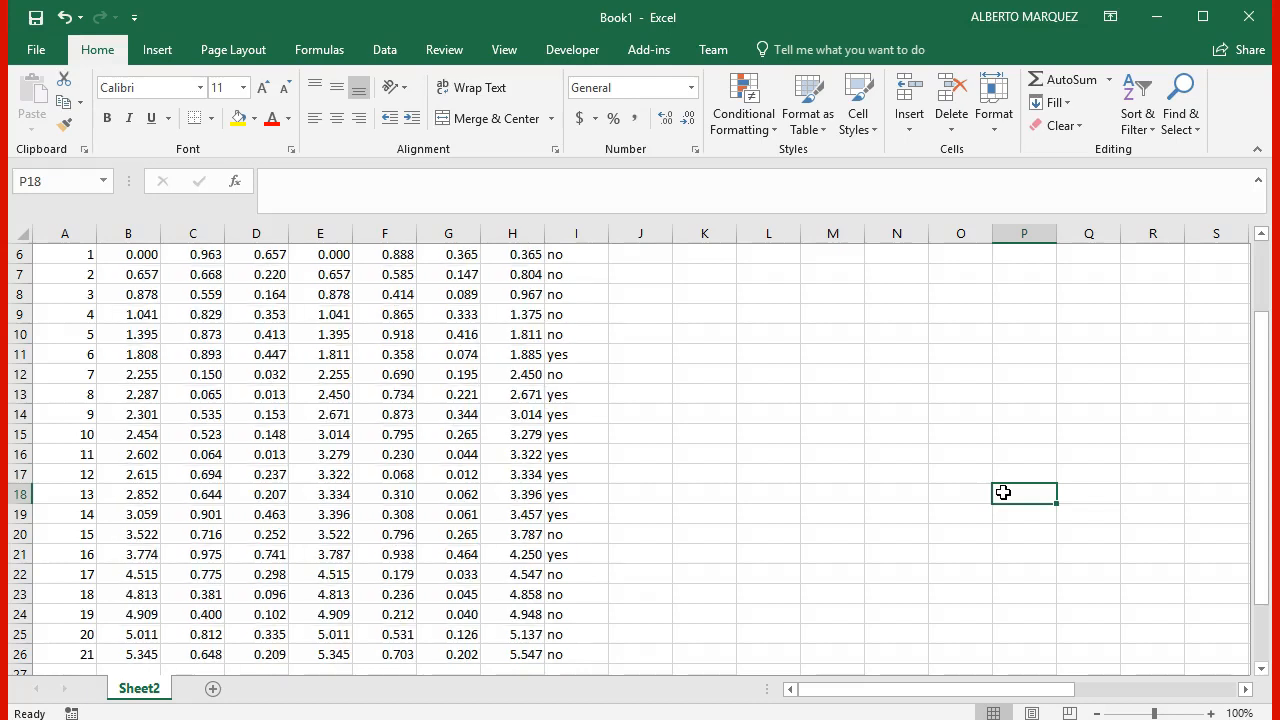
key(F9)
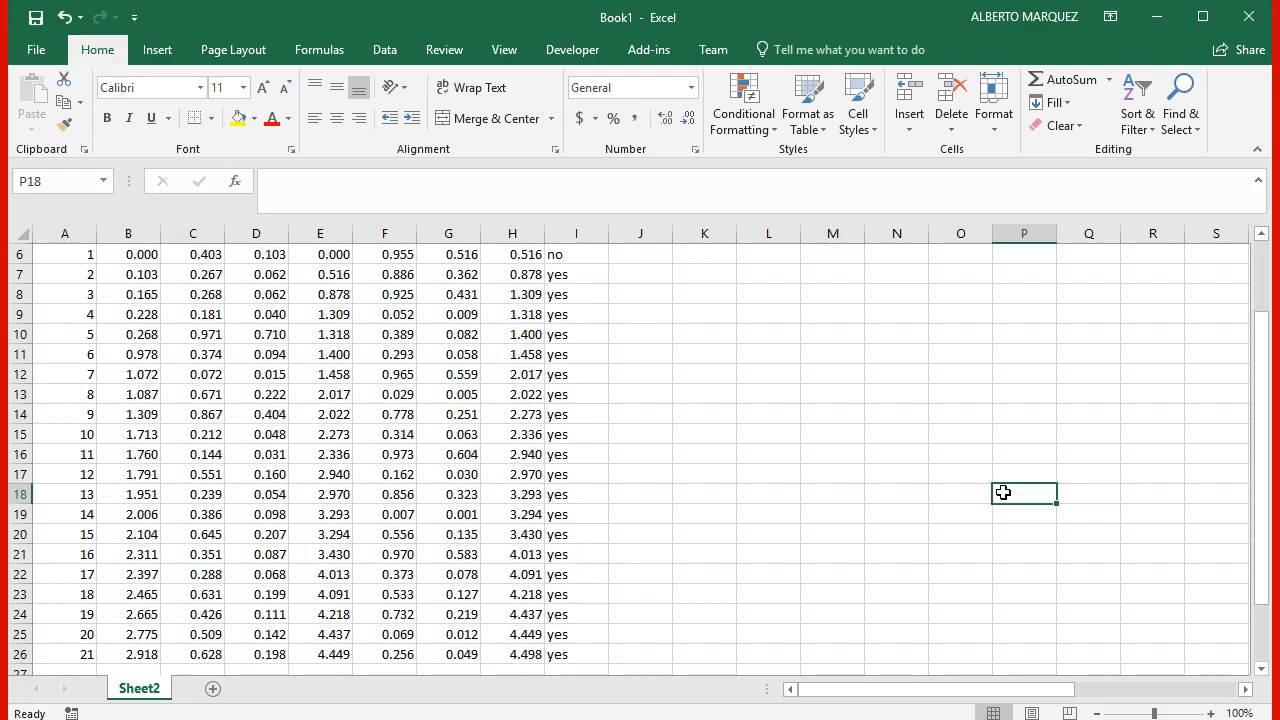
key(F9)
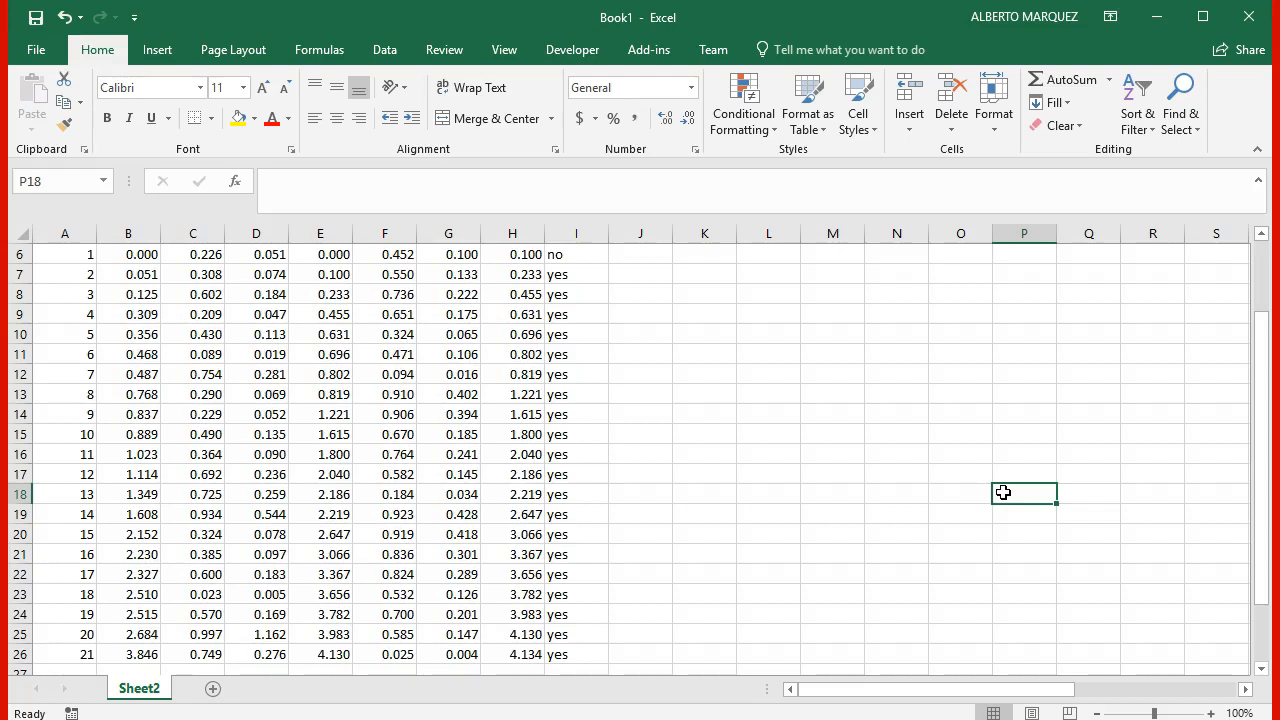
Step: Add the column header "Wq" in J5, beside the wait? header
key(Left)
key(Left)
key(Left)
key(Left)
key(Left)
key(Left)
key(Left)
key(Left)
key(Left)
key(Left)
key(Left)
key(Left)
key(Left)
key(Left)
key(Left)
key(Up)
key(Up)
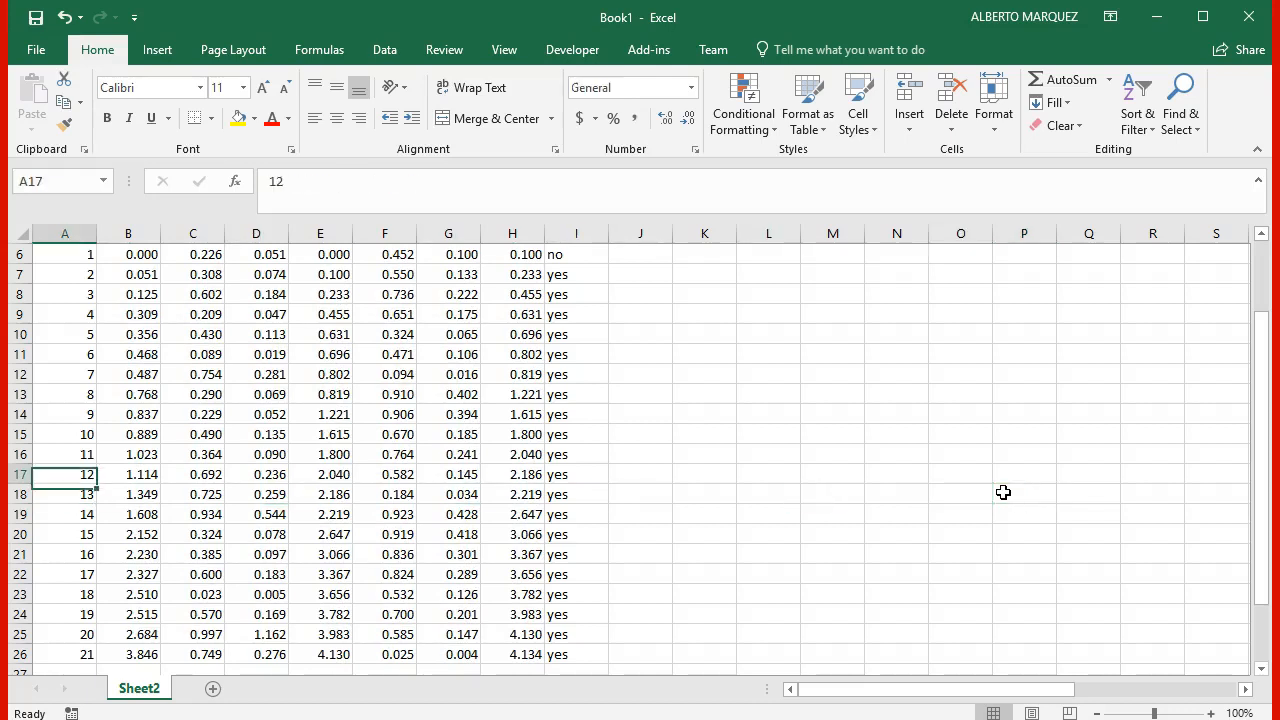
key(Up)
key(Up)
key(Up)
key(Up)
key(Up)
key(Up)
key(Up)
key(Up)
key(Up)
key(Up)
key(Up)
key(Right)
key(Right)
key(Right)
key(Right)
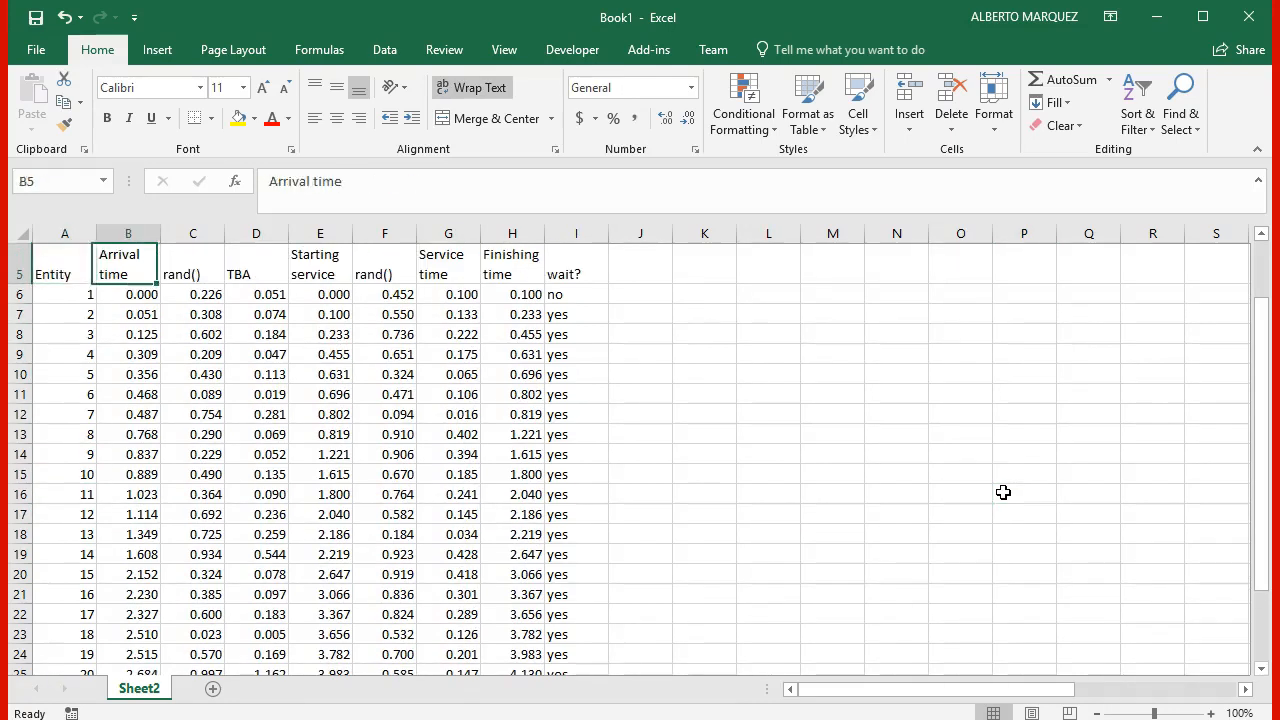
key(Right)
key(Right)
key(Right)
key(Right)
key(Right)
key(Down)
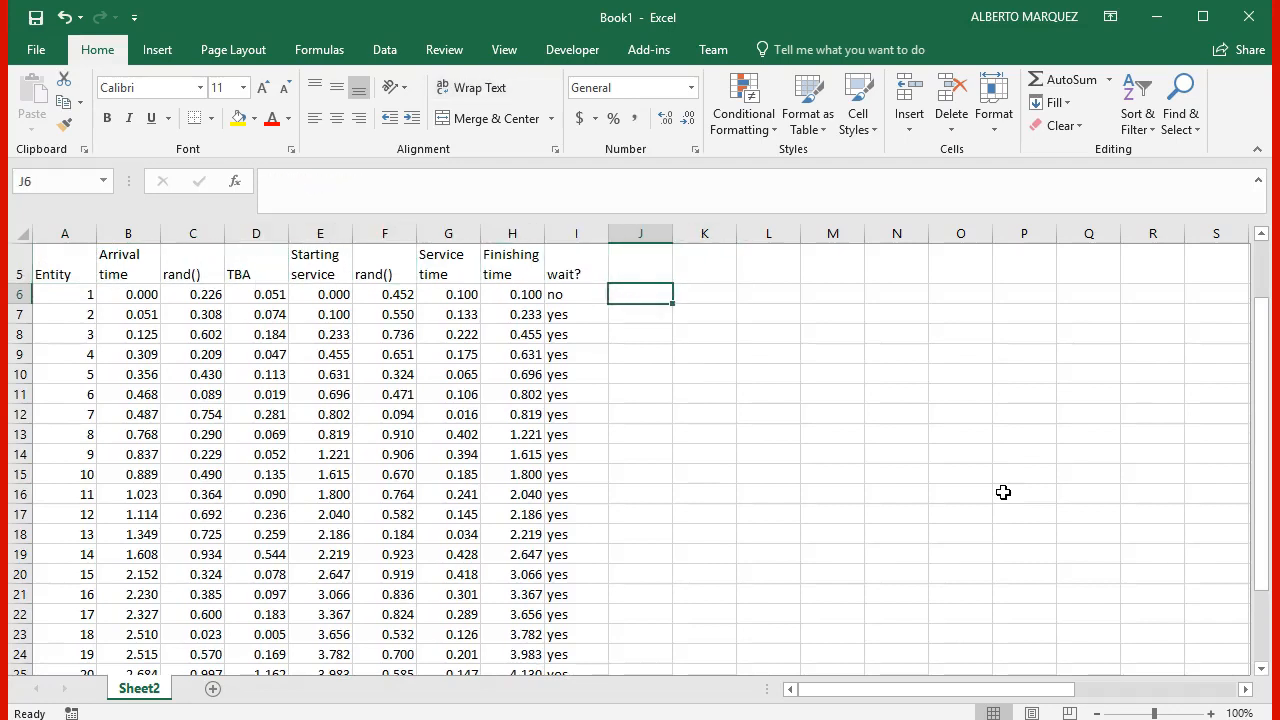
key(Up)
text(Wq)
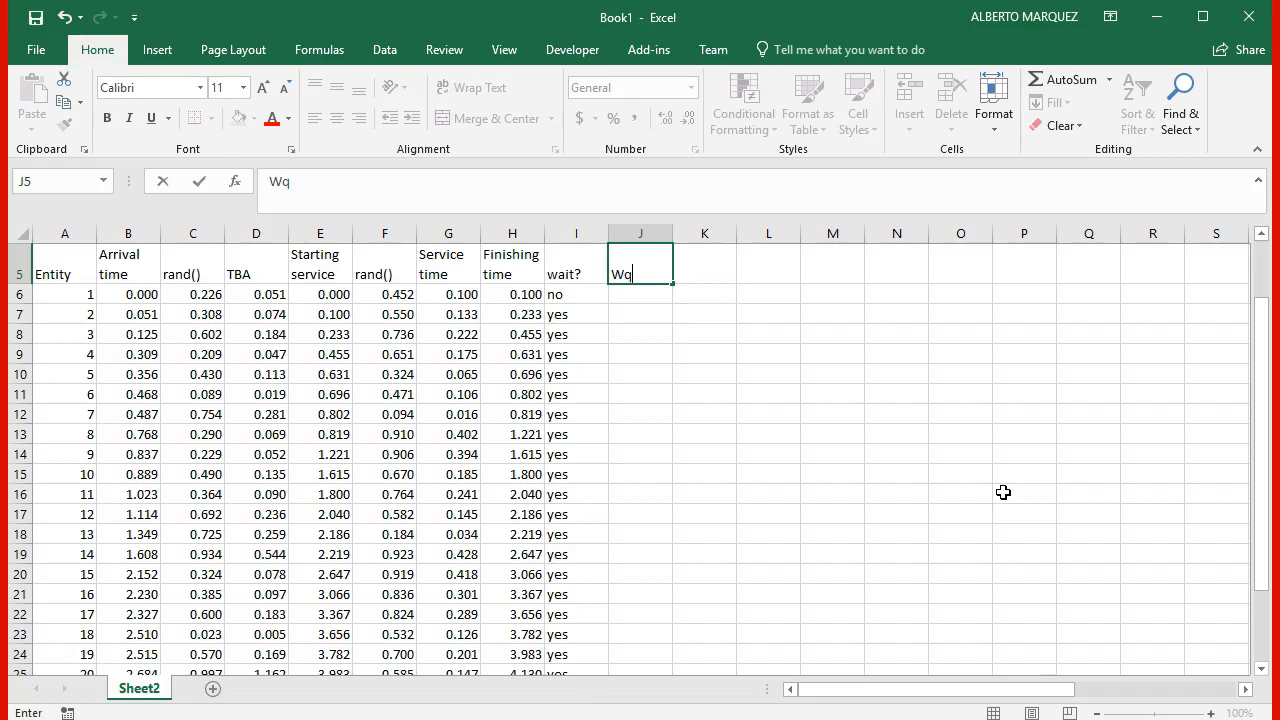
key(Return)
Step: Compute the first entity's queue waiting time in J6 as starting service minus arrival time with =E6-B6
text(=)
key(Left)
key(Left)
key(Left)
key(Left)
key(Left)
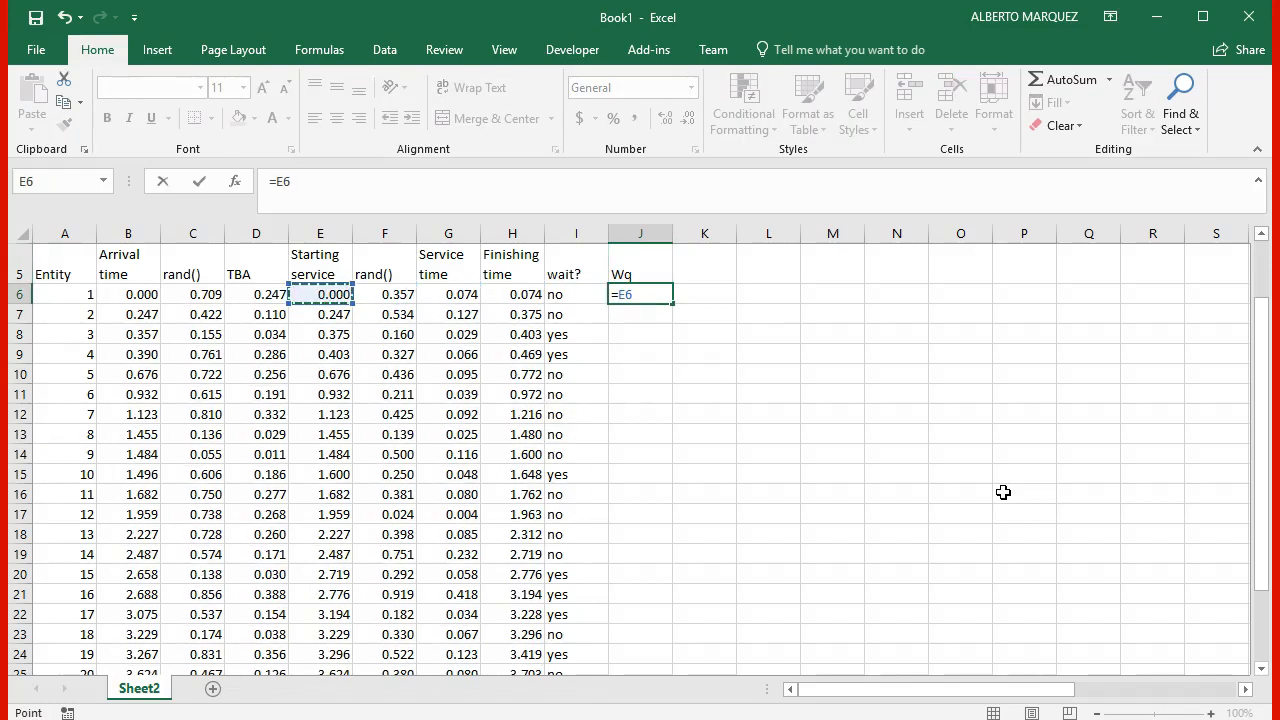
text(-)
key(Left)
key(Left)
key(Left)
key(Left)
key(Left)
key(Left)
key(Left)
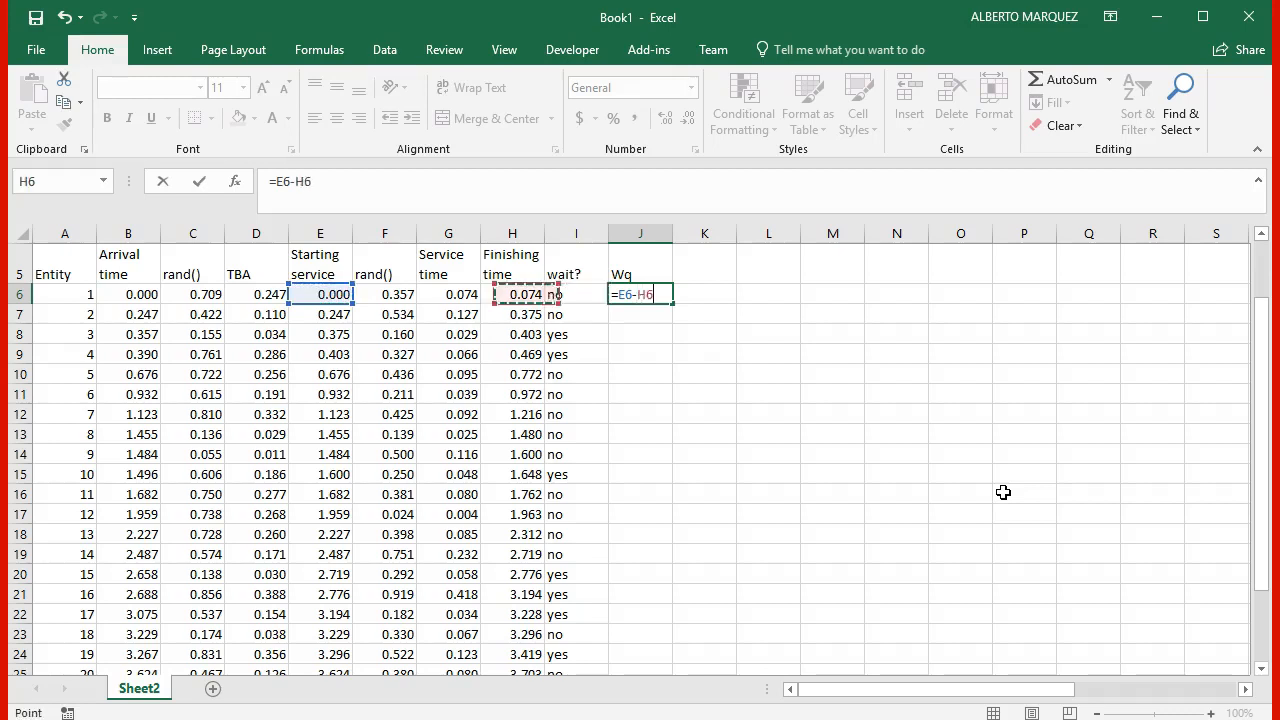
key(Left)
key(Return)
Step: Fill the Wq formula from J6 down through the last listed entity, and select the empty header cell K5
key(Up)
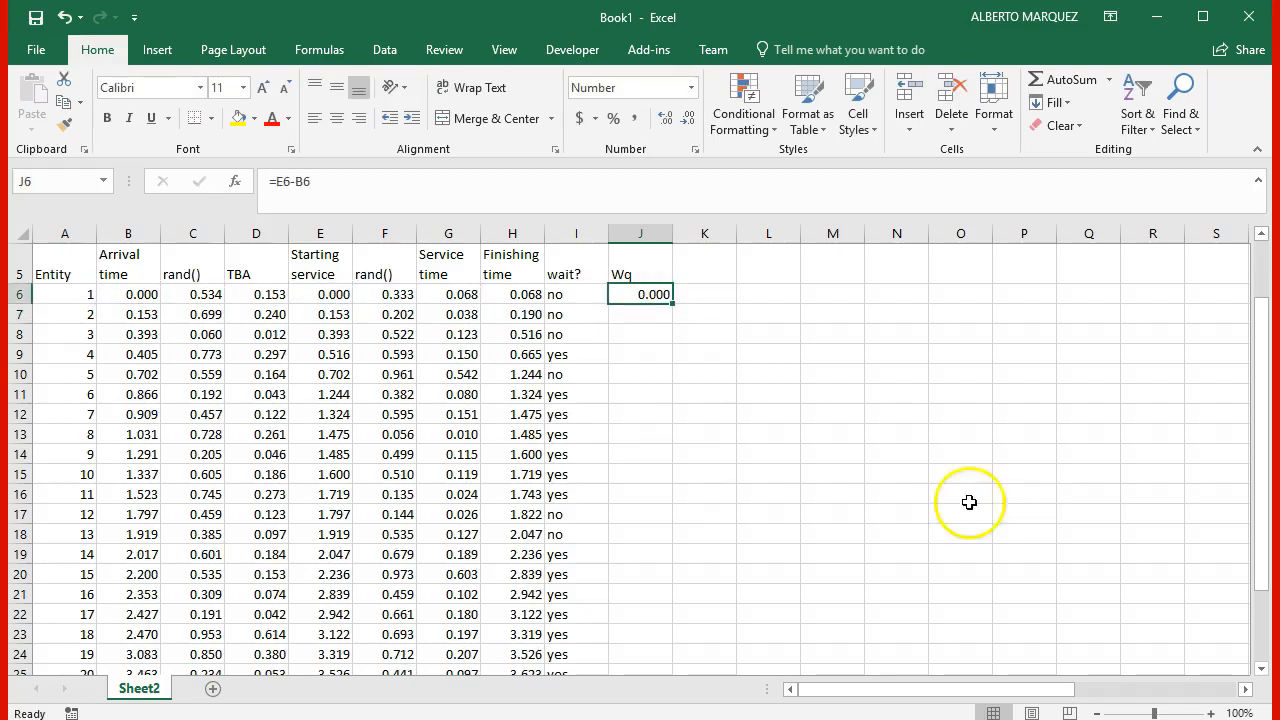
double_click(673, 302)
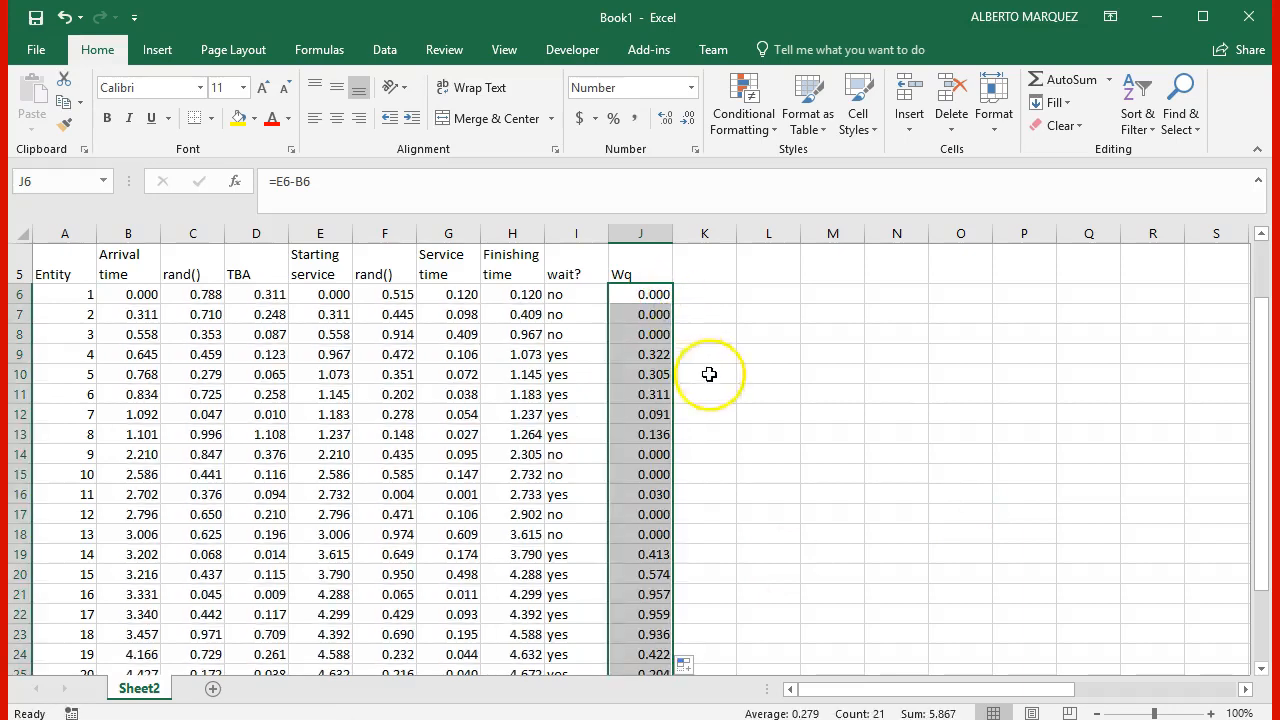
click(719, 410)
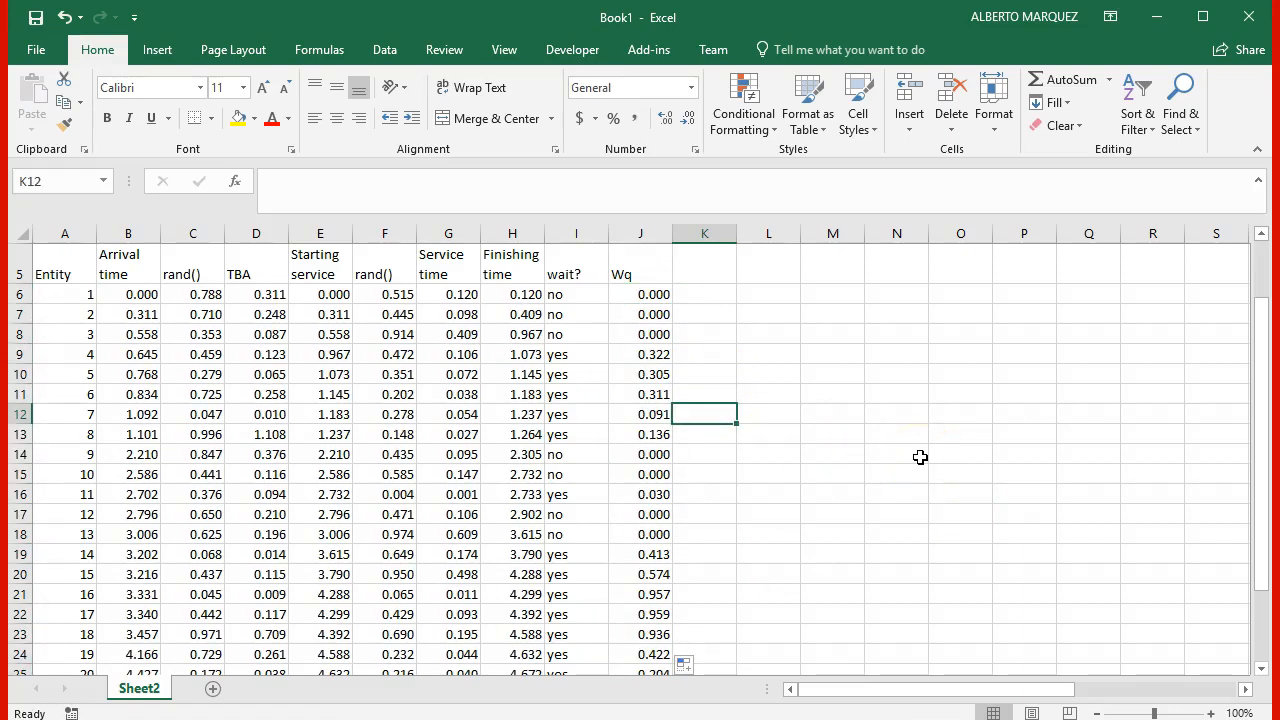
click(712, 279)
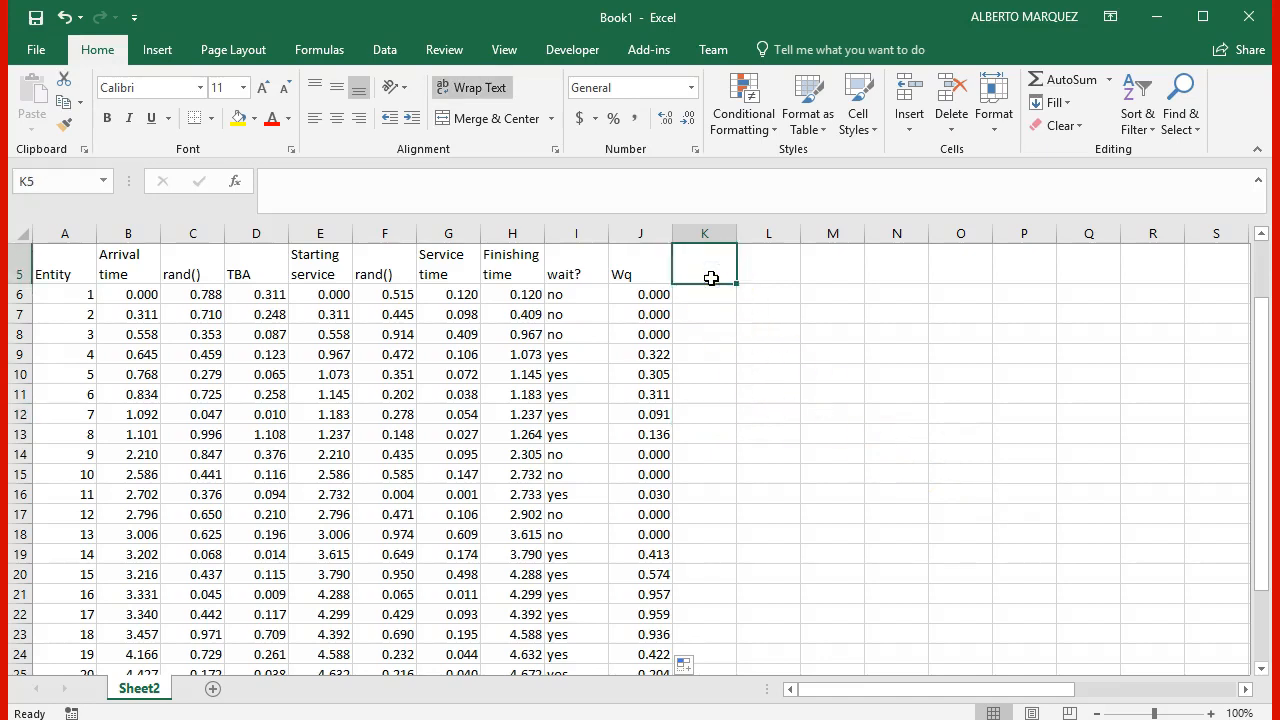
Step: Add the column header "W" in K5 and compute the first entity's time in system in K6 with =J6+1/$B$2
text(W)
key(Return)
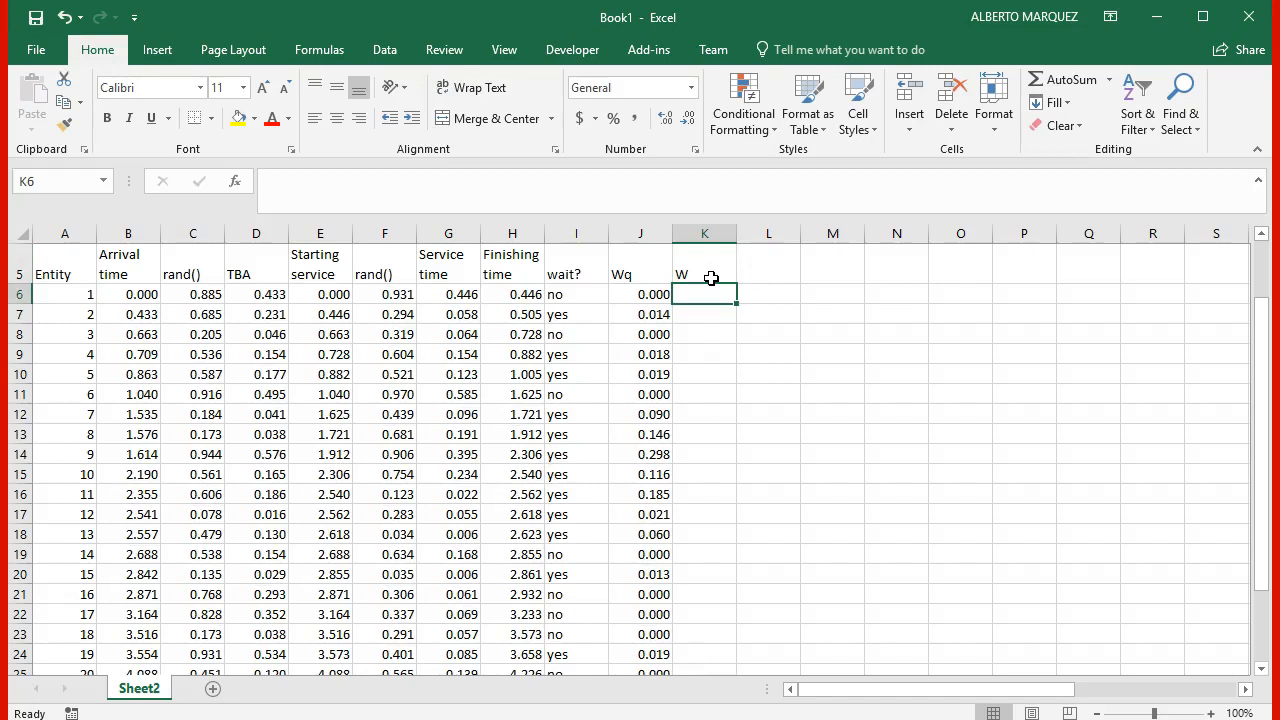
text(=)
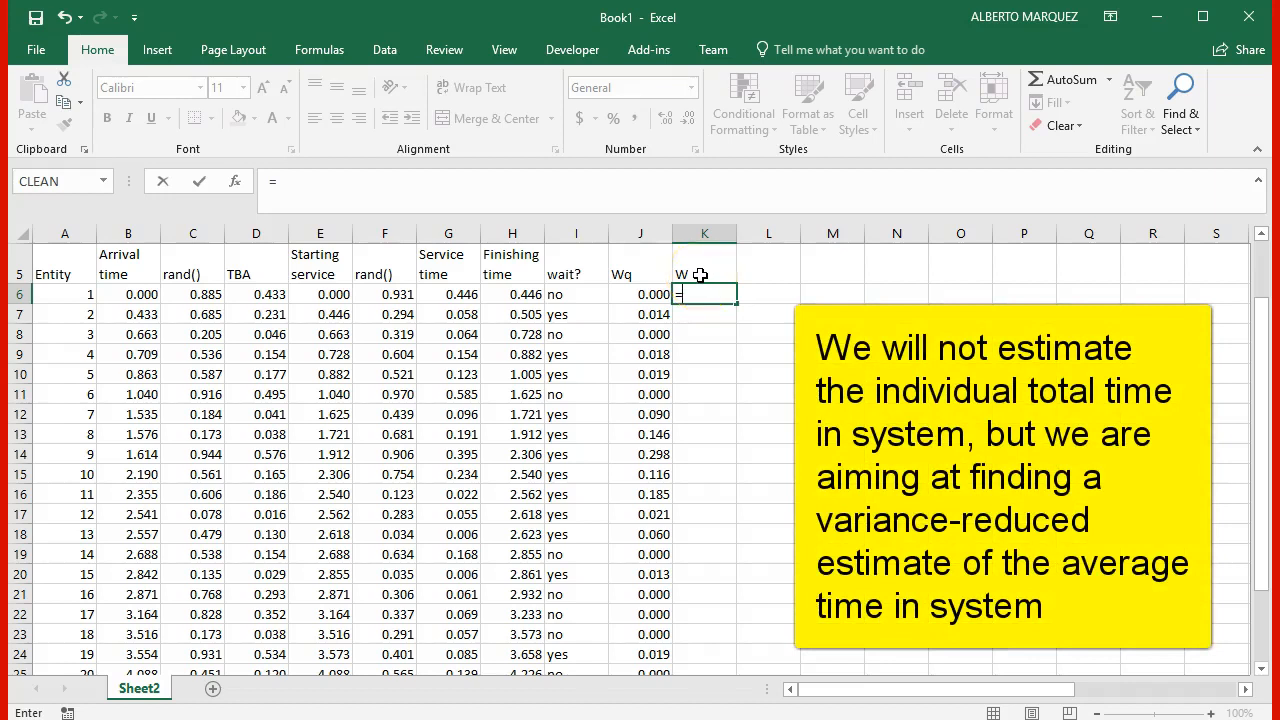
key(Left)
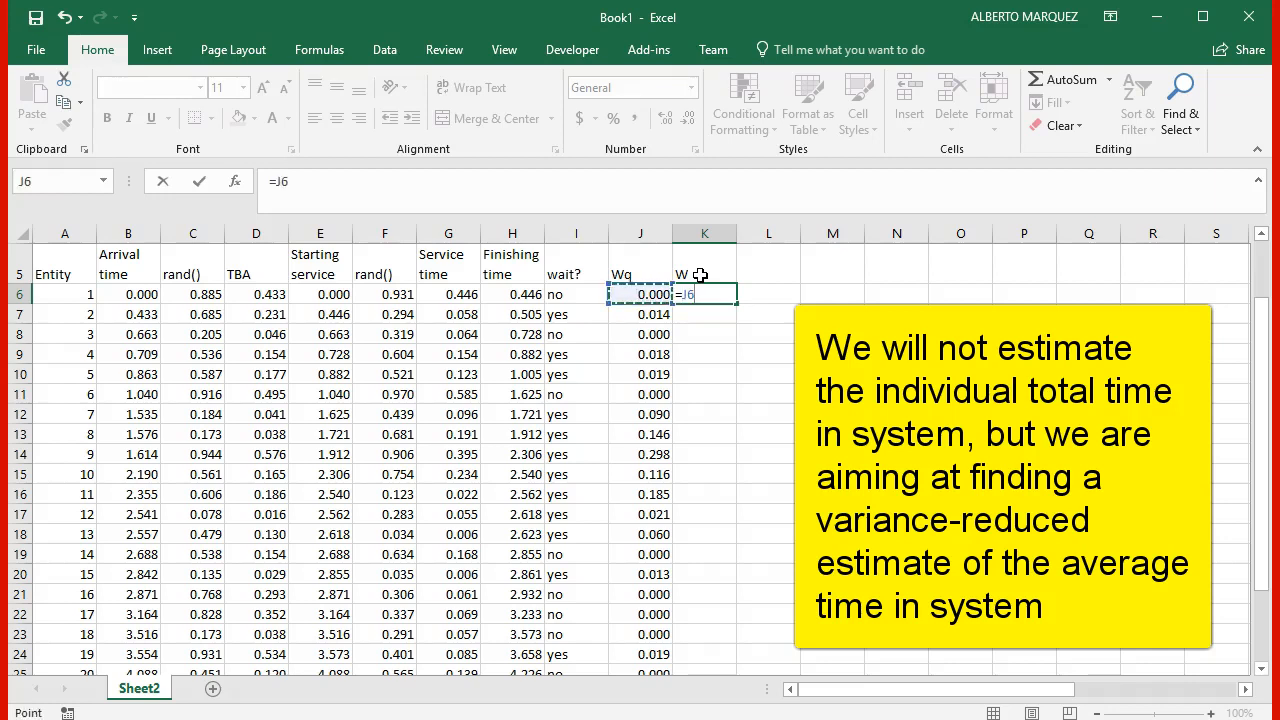
text(+1/)
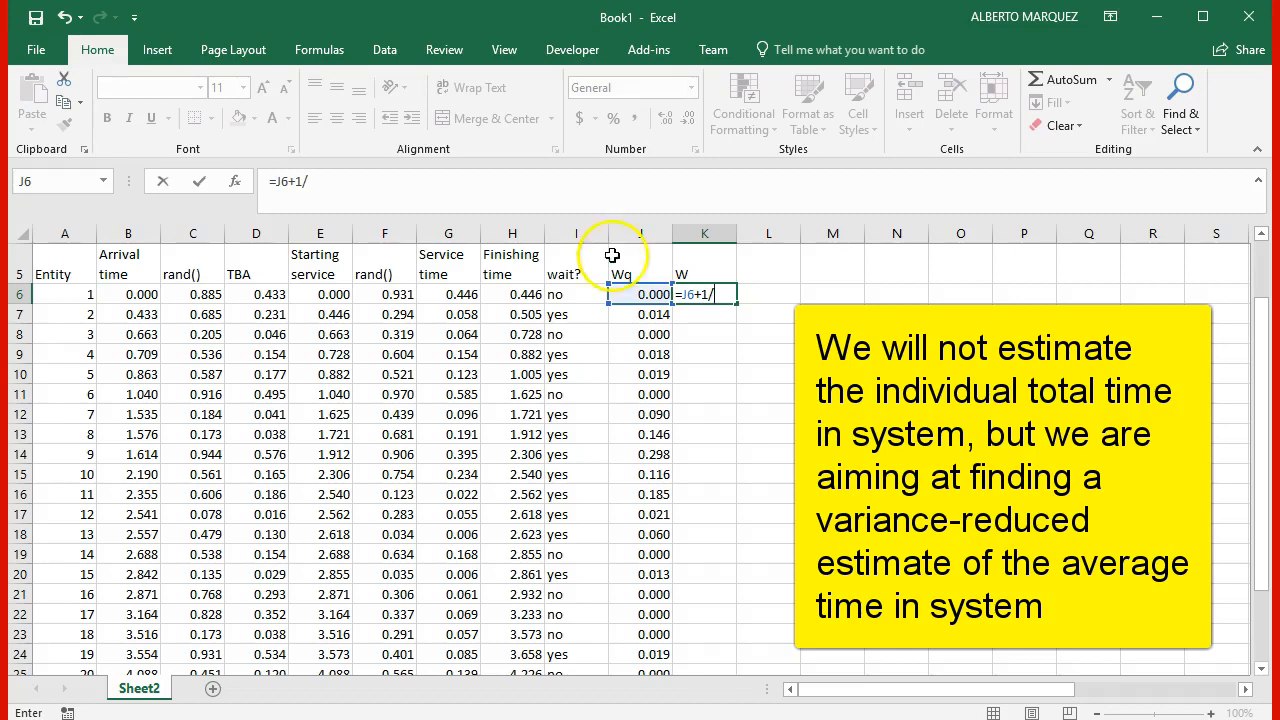
scroll(212, 294, up, 2)
click(130, 274)
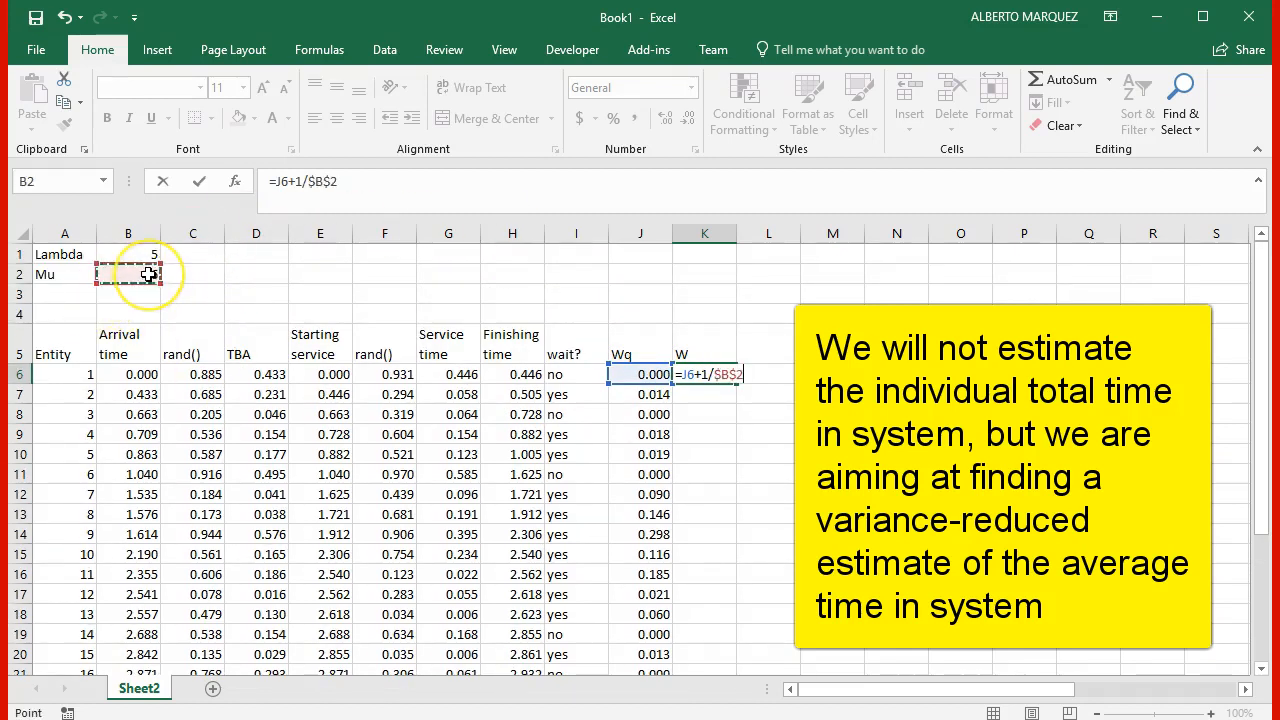
key(Return)
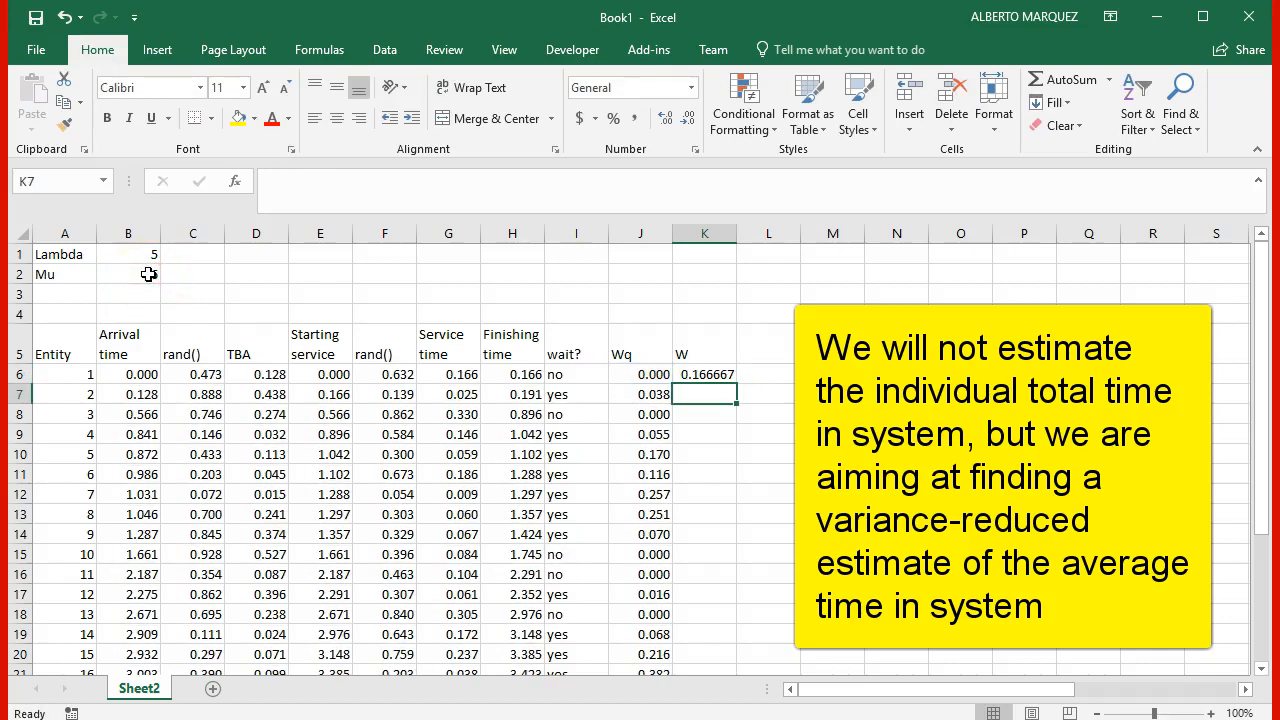
Step: Fill the W formula from K6 down through the last listed entity
click(700, 374)
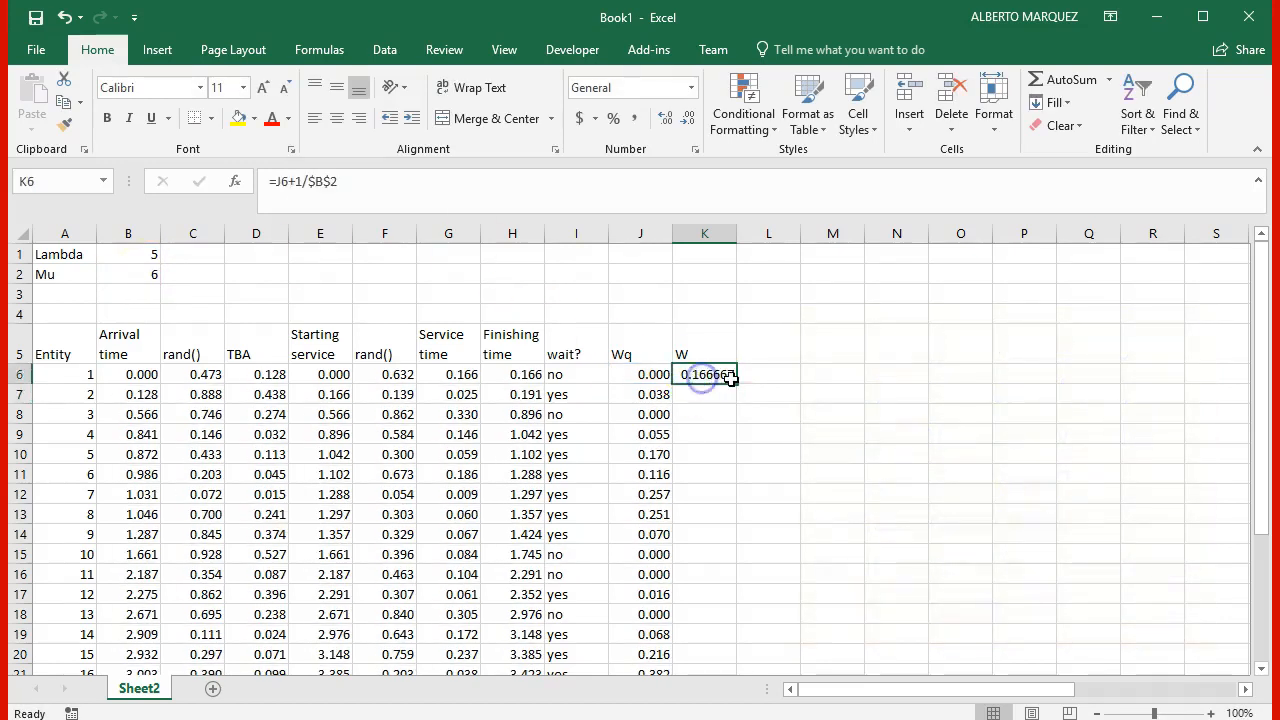
double_click(737, 390)
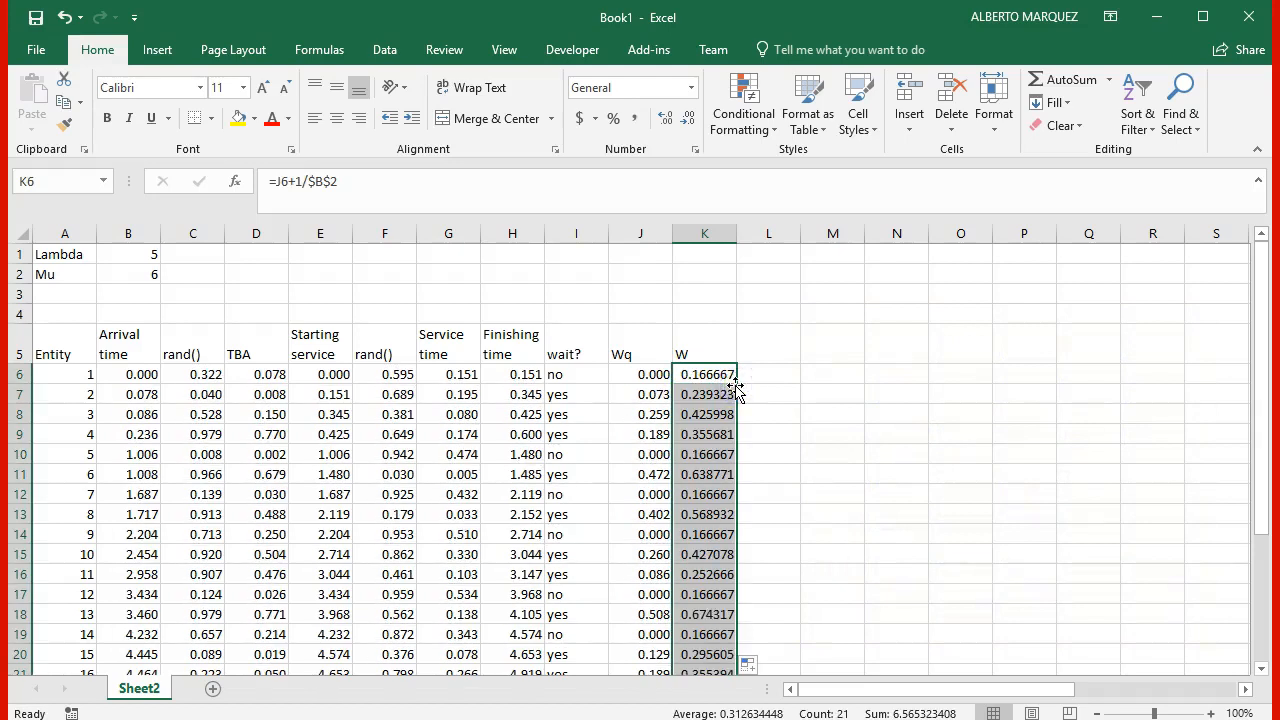
click(513, 470)
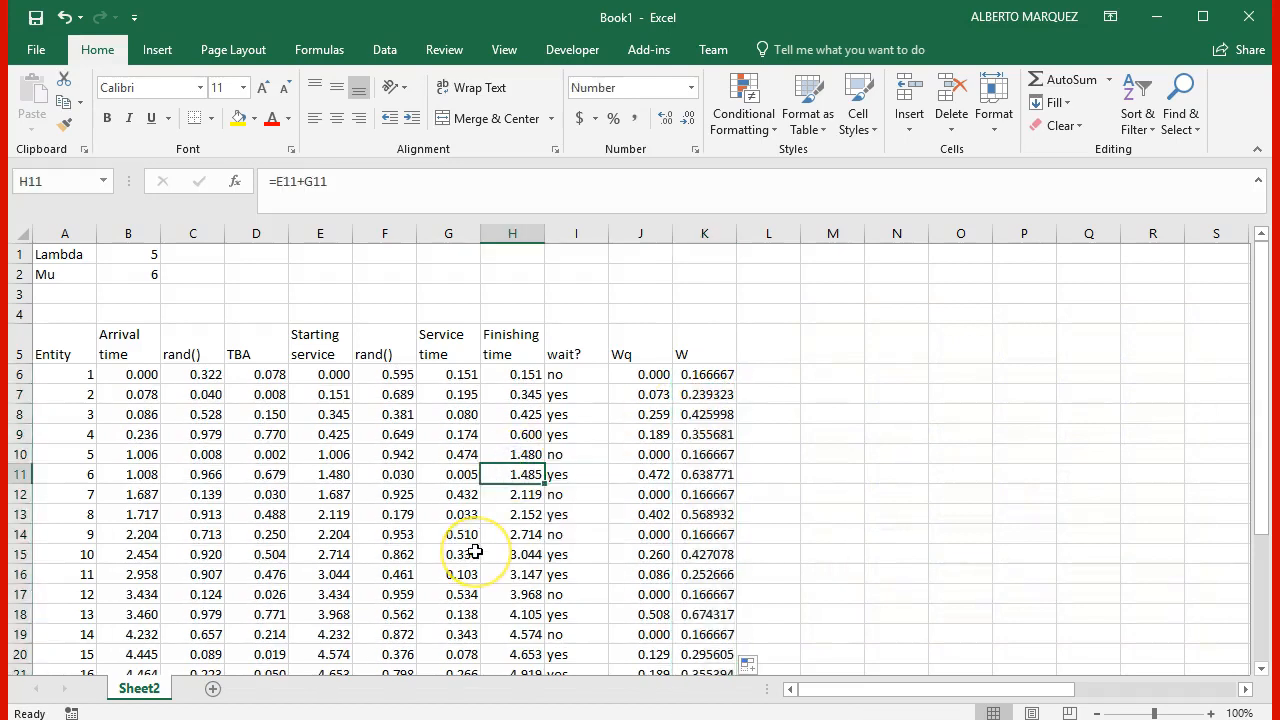
Step: Extend the simulation rows in columns A to K down to row 1083, for entities up to 1078
scroll(475, 552, down, 3)
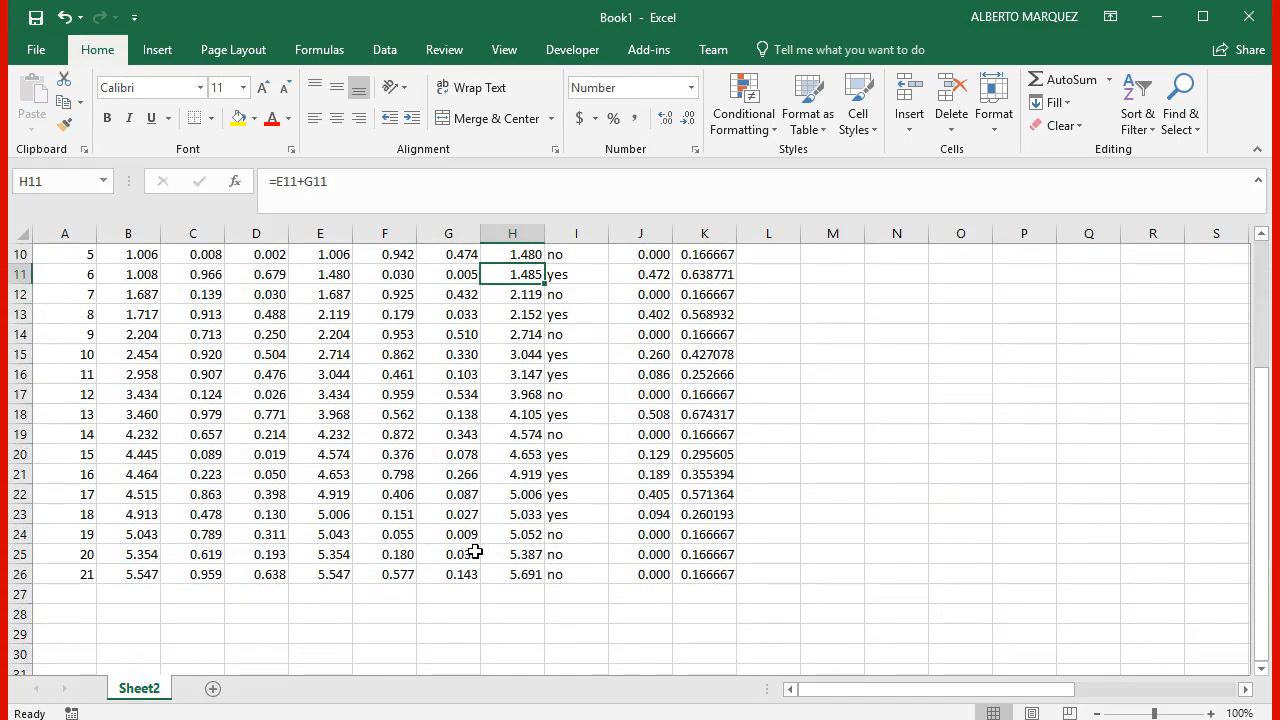
drag(91, 556, 743, 643)
click(570, 590)
Step: Compute the average queue time without the warm-up period in J3, above the Wq header, with =AVERAGE(J100:J1083)
key(End)
key(Right)
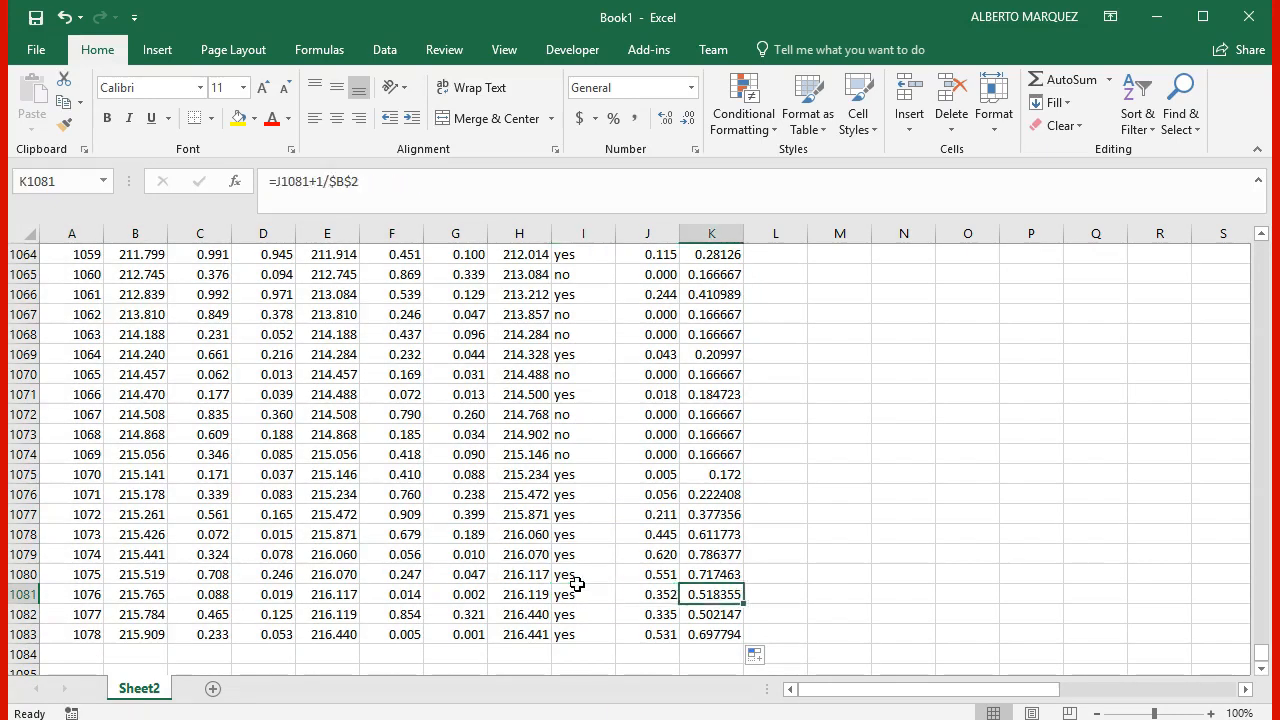
key(Right)
key(ctrl+Up)
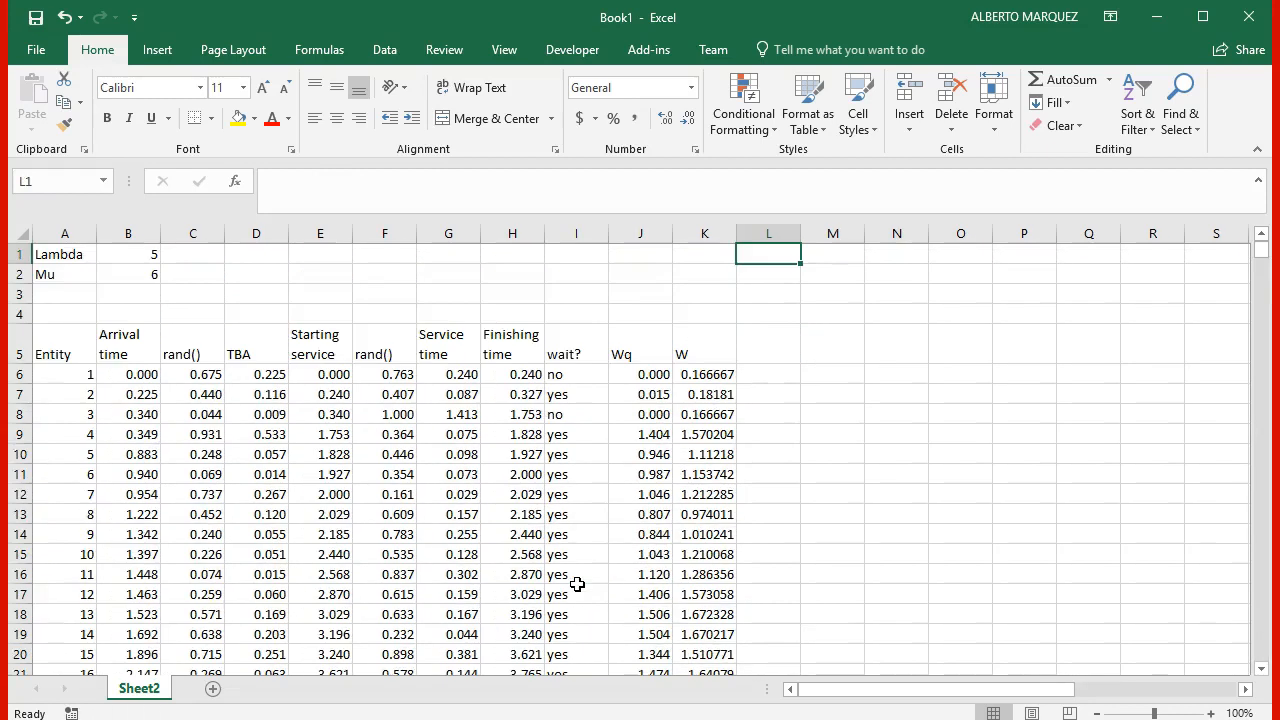
key(Left)
key(Left)
key(Down)
key(Down)
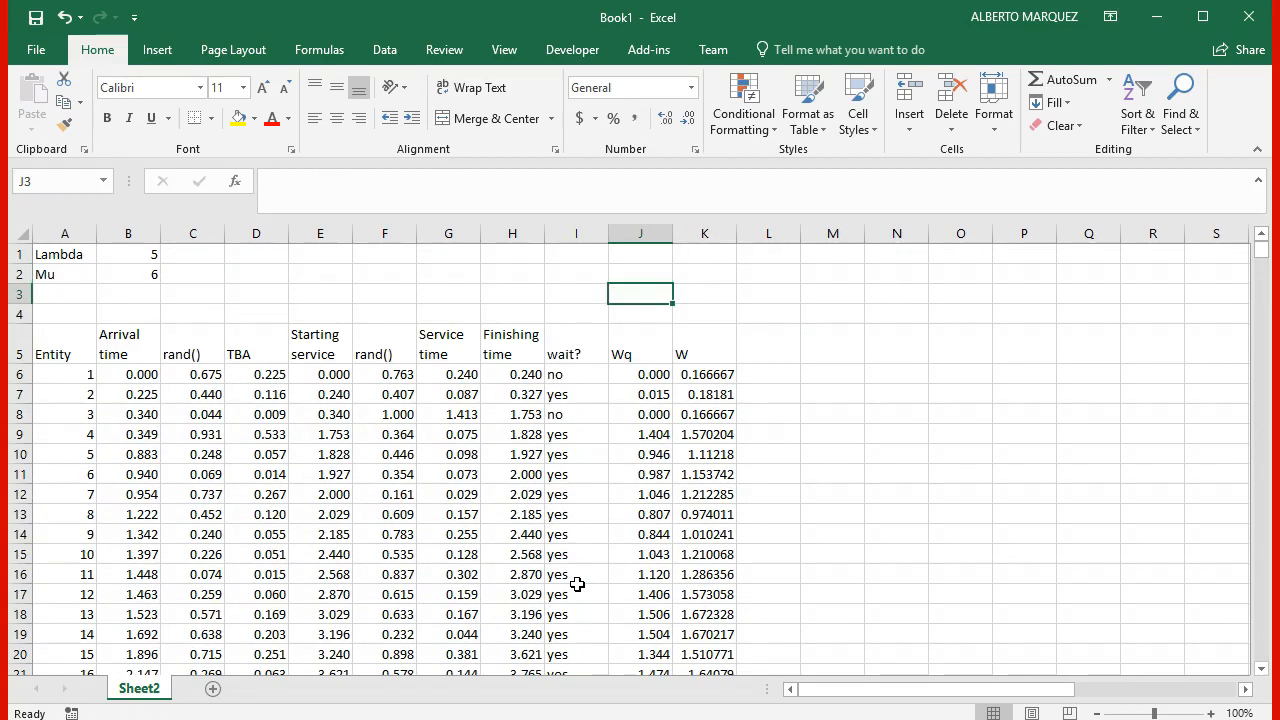
text(=)
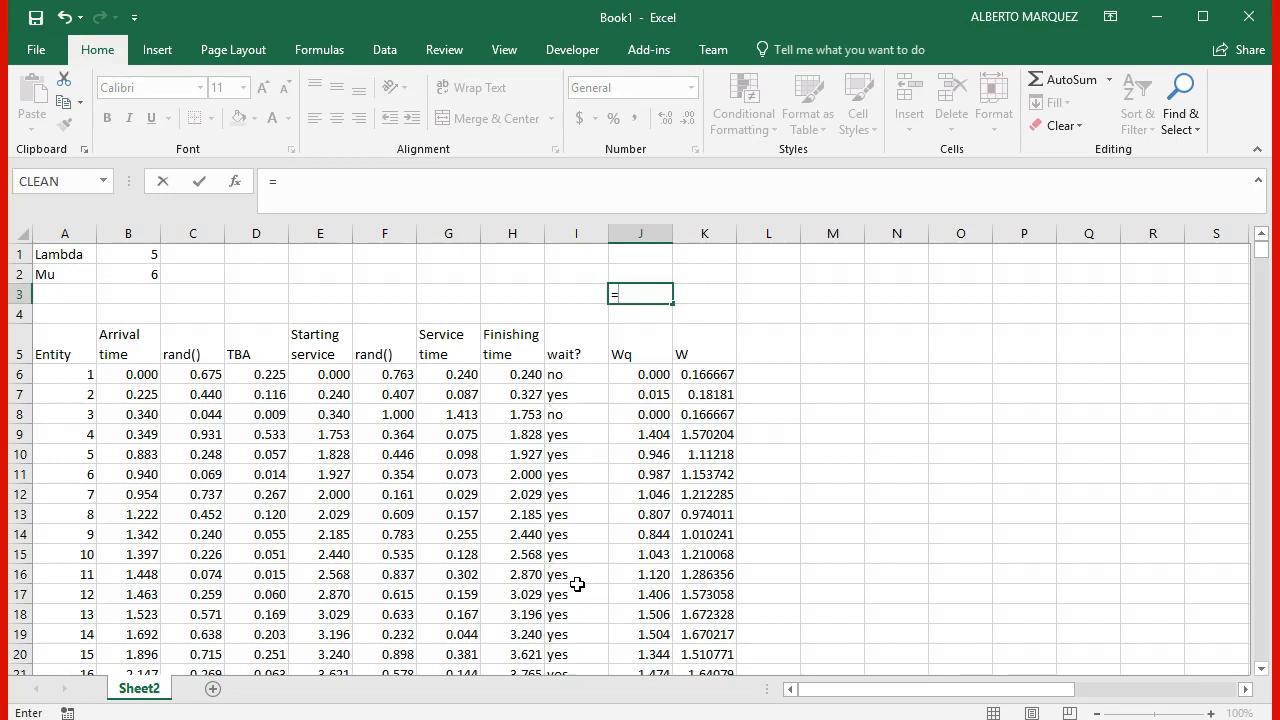
text(average()
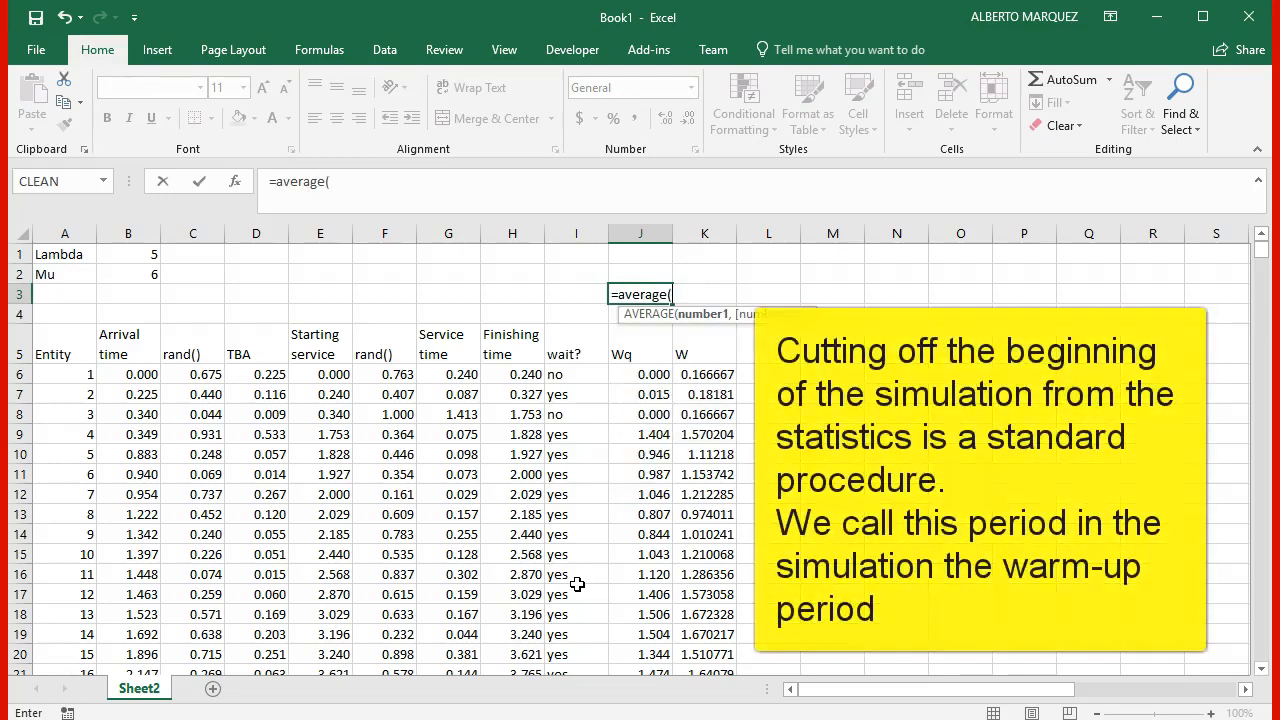
key(Down)
key(Down)
key(Down)
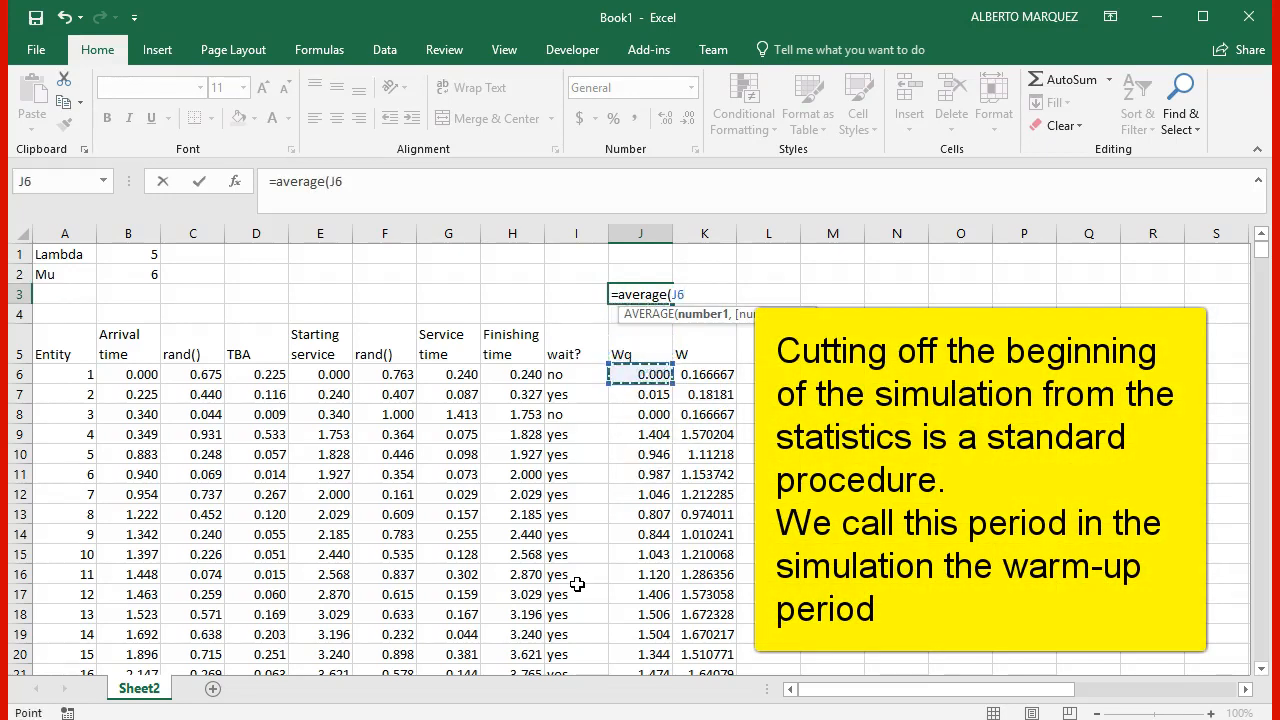
key(Down)
key(Down)
key(Down)
key(Down)
key(Down)
key(Down)
key(Down)
key(Down)
key(Down)
key(Down)
key(Down)
key(Down)
key(Down)
key(Down)
key(Down)
key(Down)
key(Down)
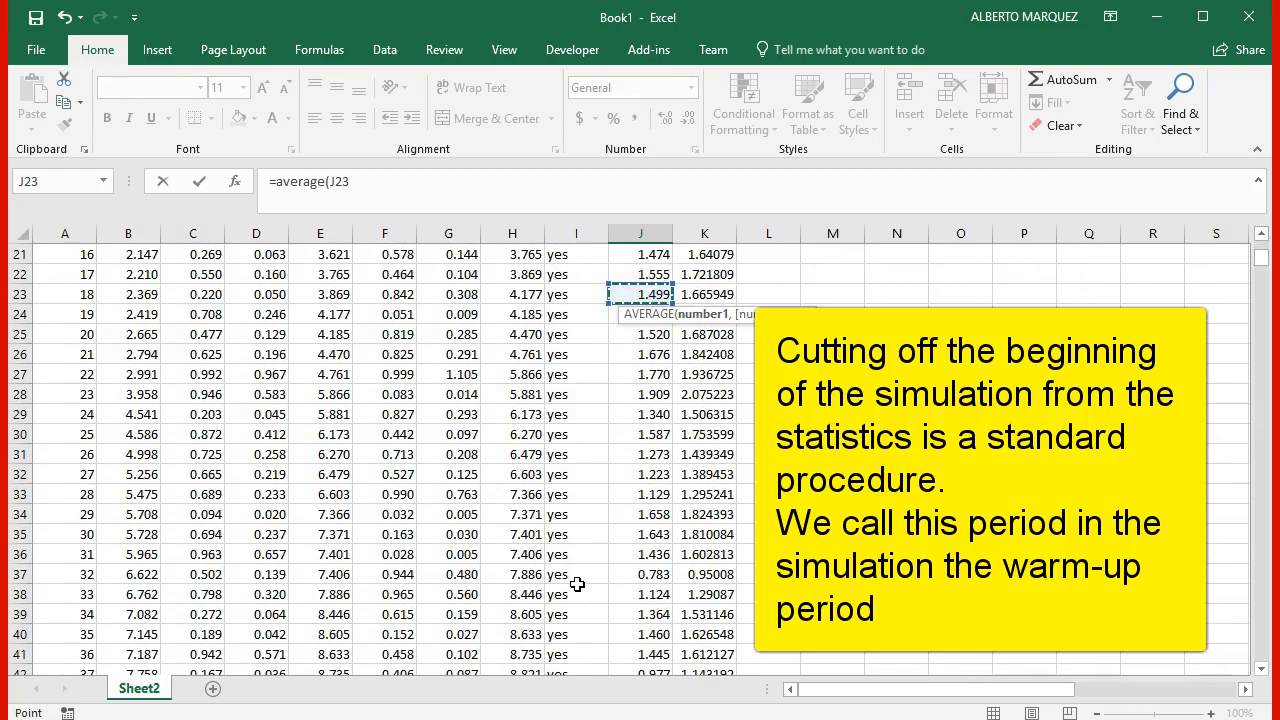
key(Down)
key(Down)
key(Down)
key(Down)
key(Down)
key(Down)
key(Down)
key(Down)
key(Down)
key(Down)
key(Down)
key(Down)
key(Down)
key(Down)
key(Down)
key(Down)
key(Down)
key(Down)
key(Down)
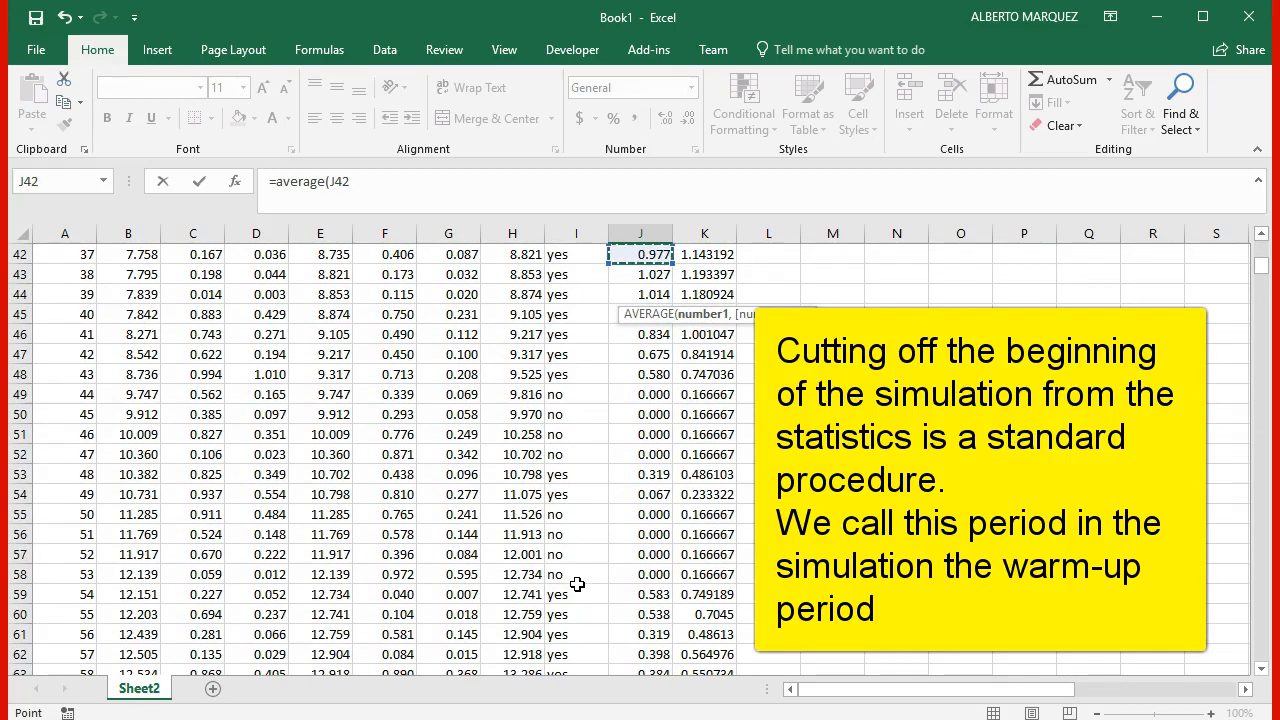
key(Page_Down)
key(Page_Down)
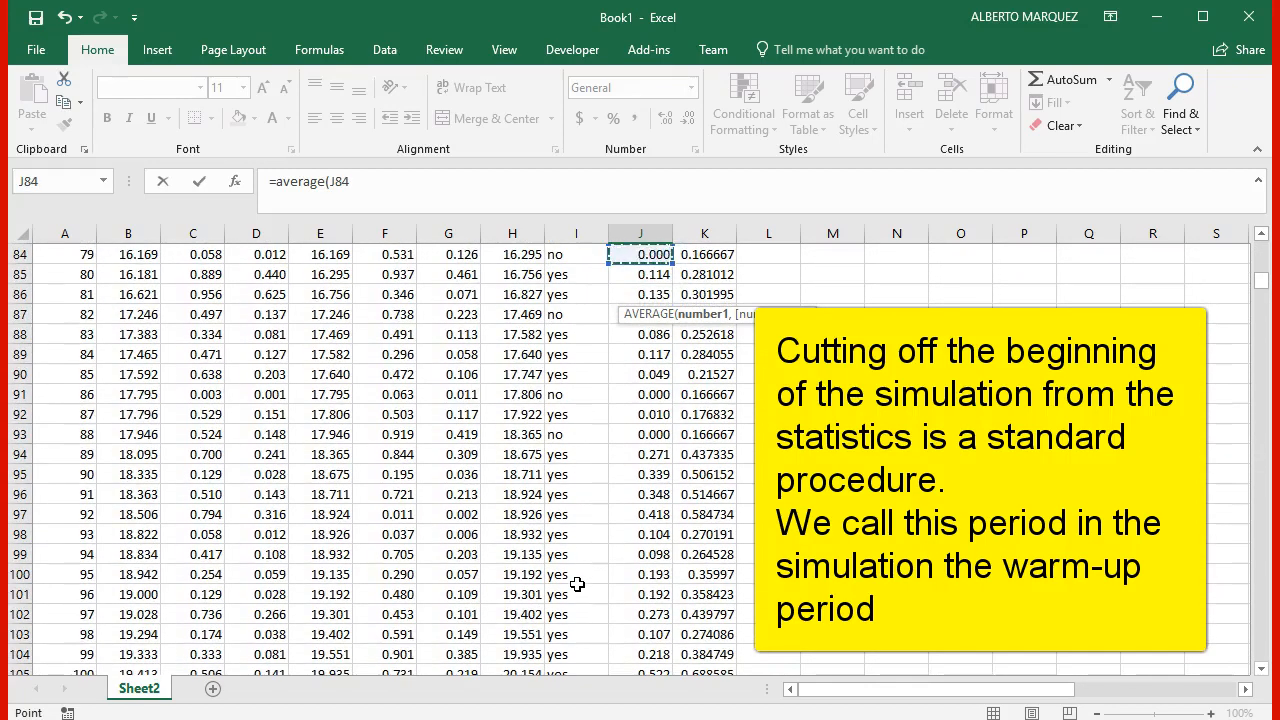
key(Down)
key(Down)
key(Down)
key(Down)
key(Down)
key(Down)
key(Down)
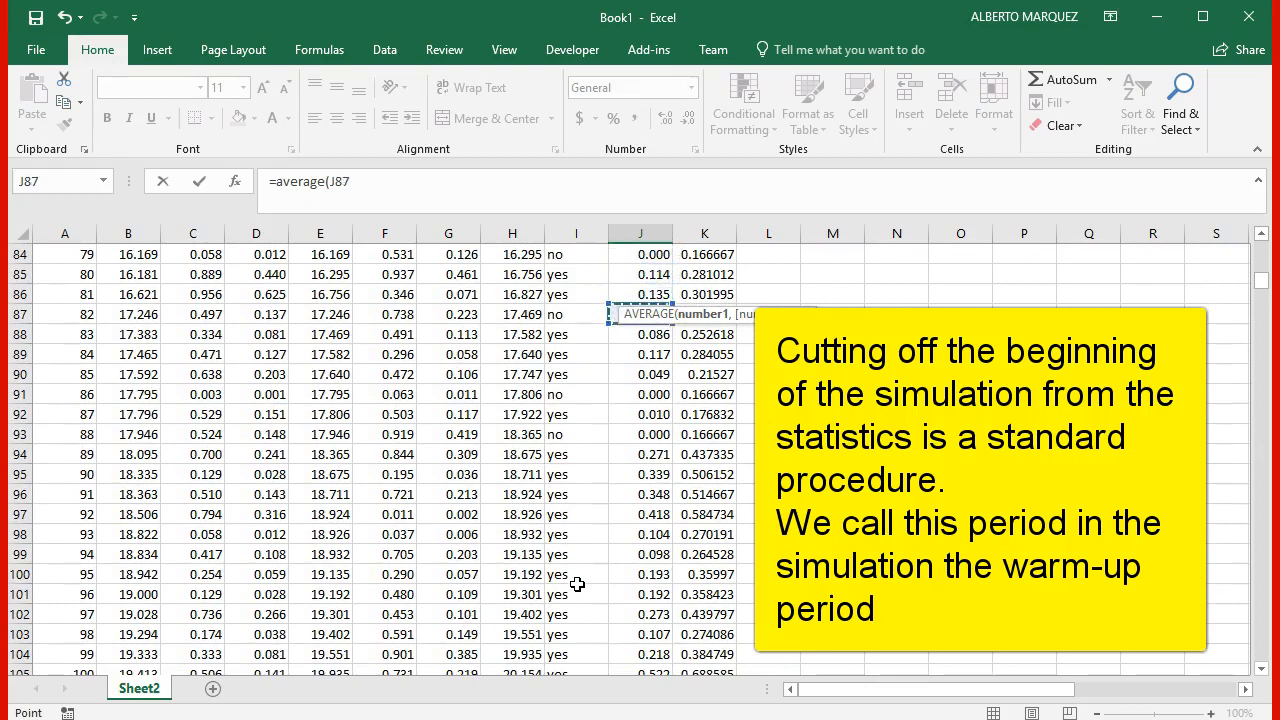
key(Down)
key(Down)
key(Down)
key(Down)
key(Down)
key(Down)
key(Down)
key(Down)
key(Down)
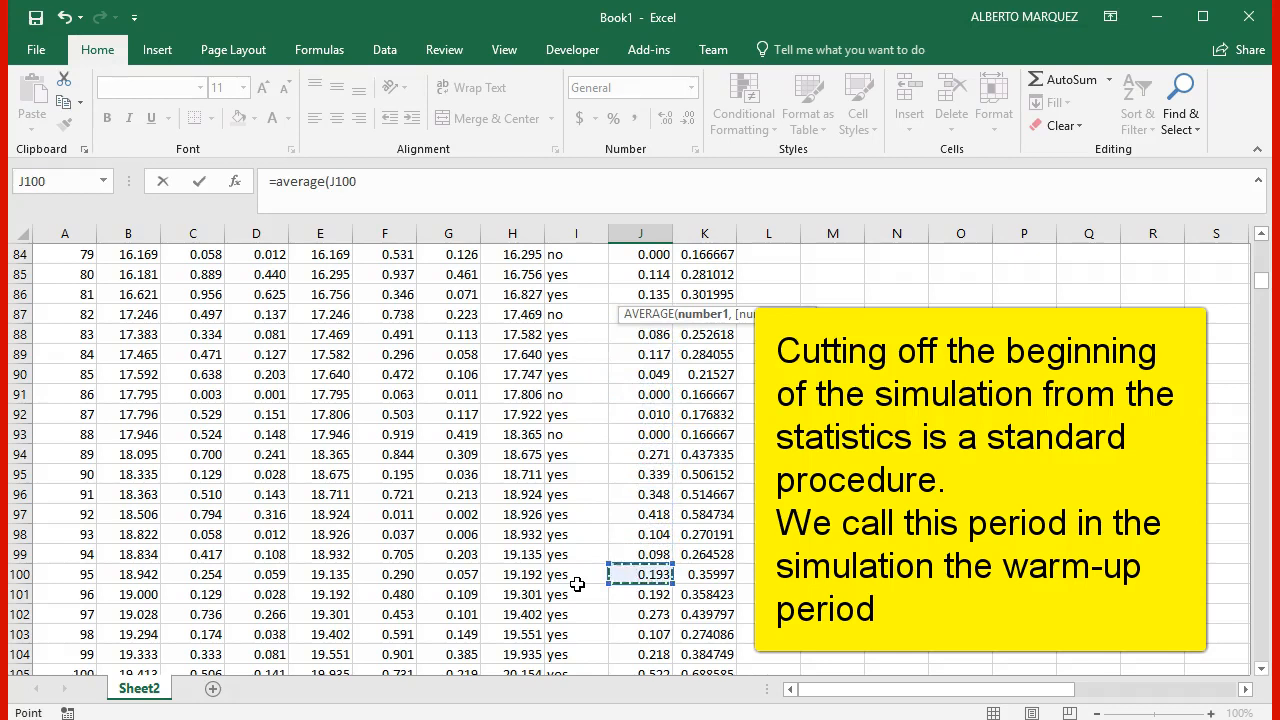
key(ctrl+shift+Down)
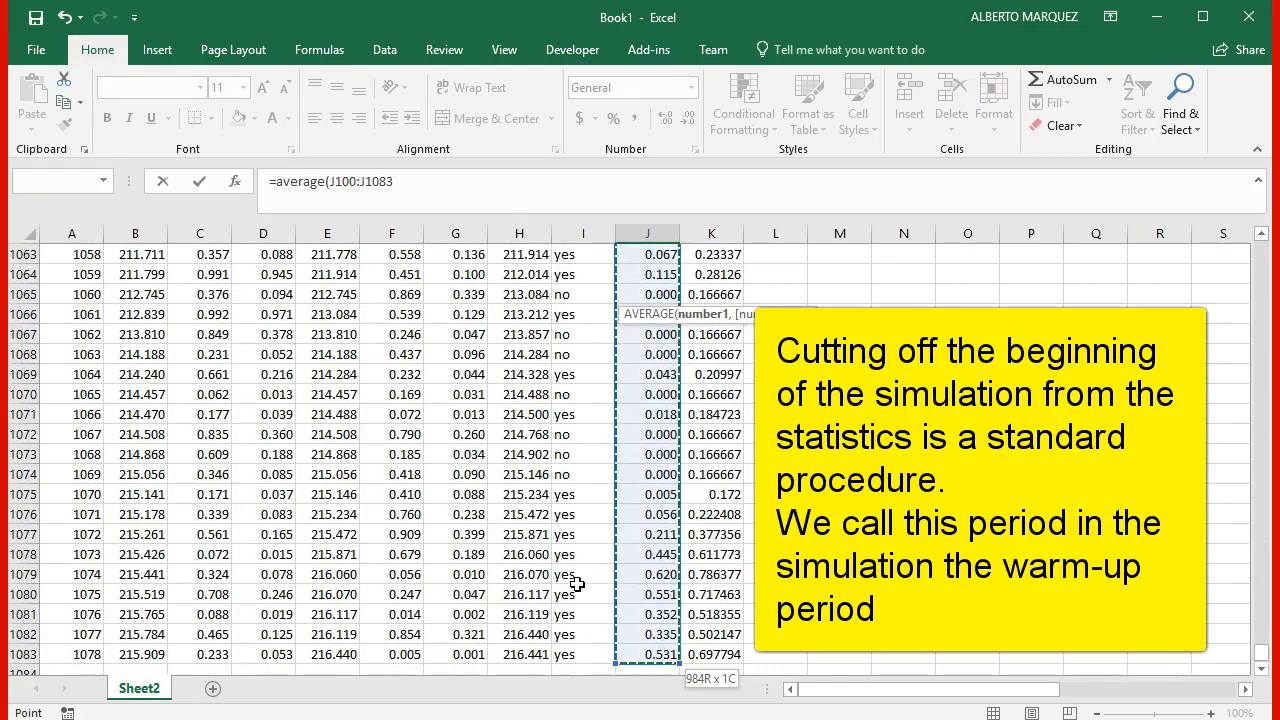
text())
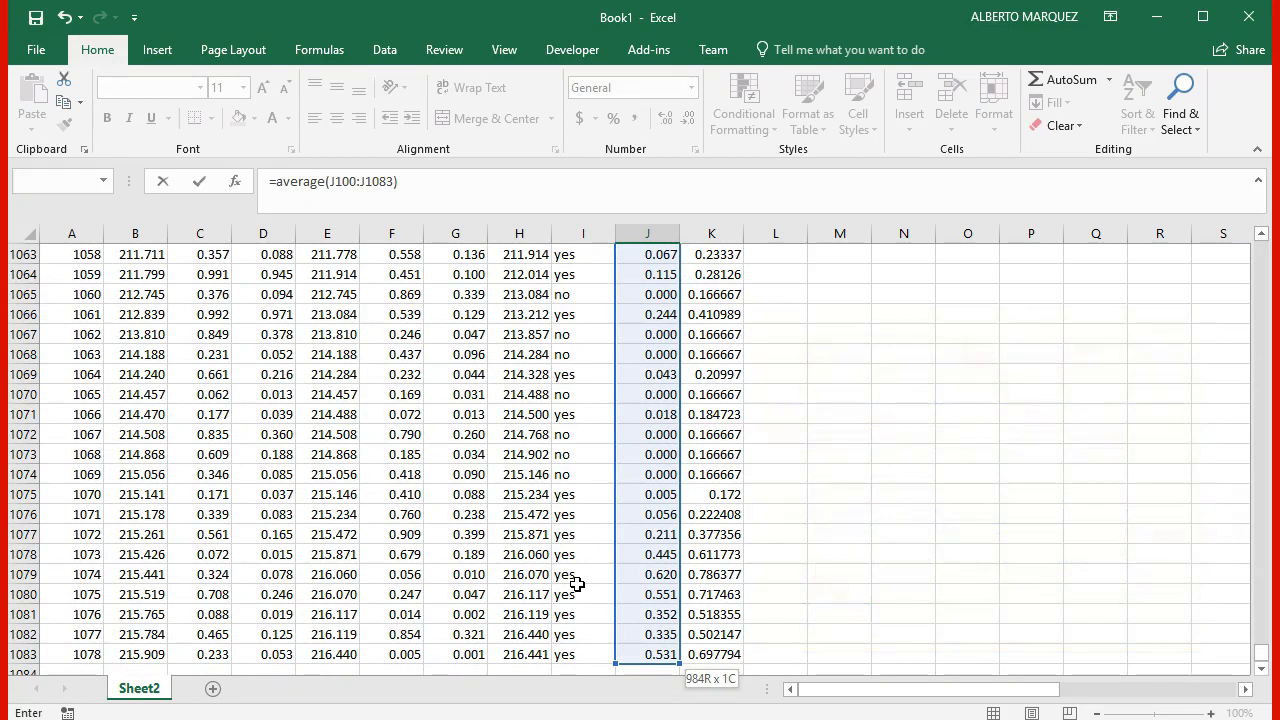
key(Return)
key(Down)
key(Down)
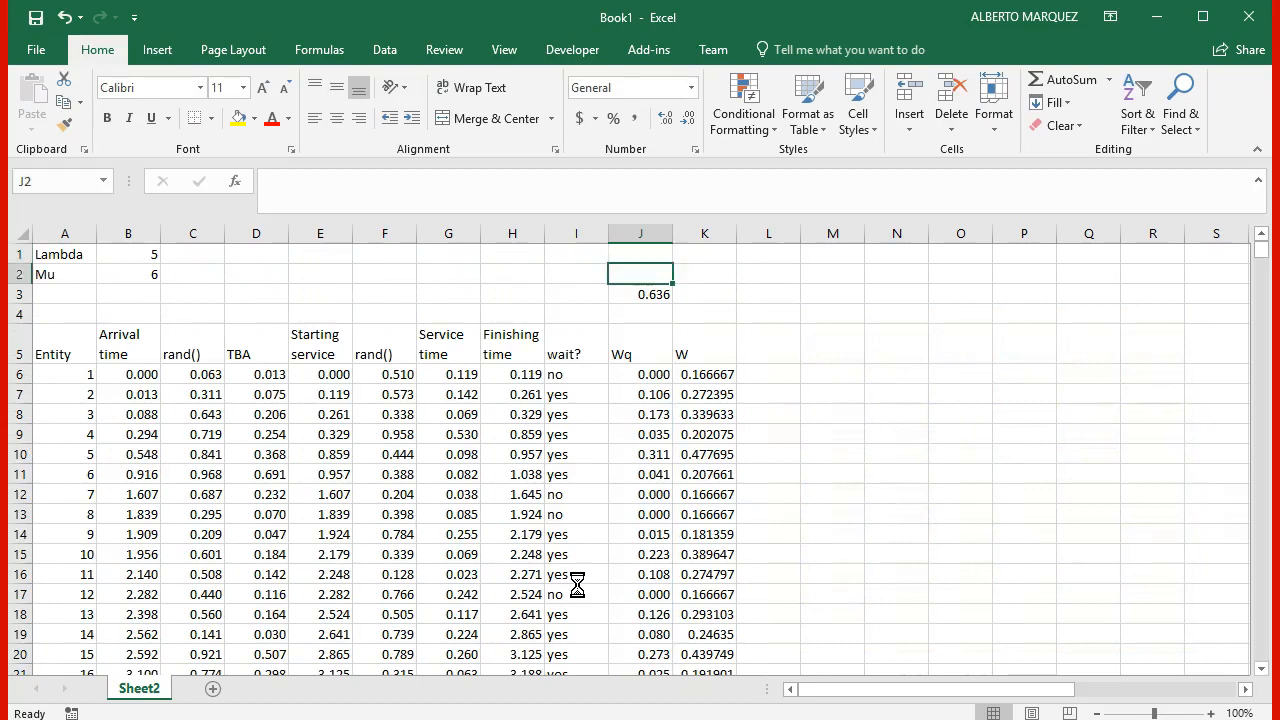
key(Right)
key(Left)
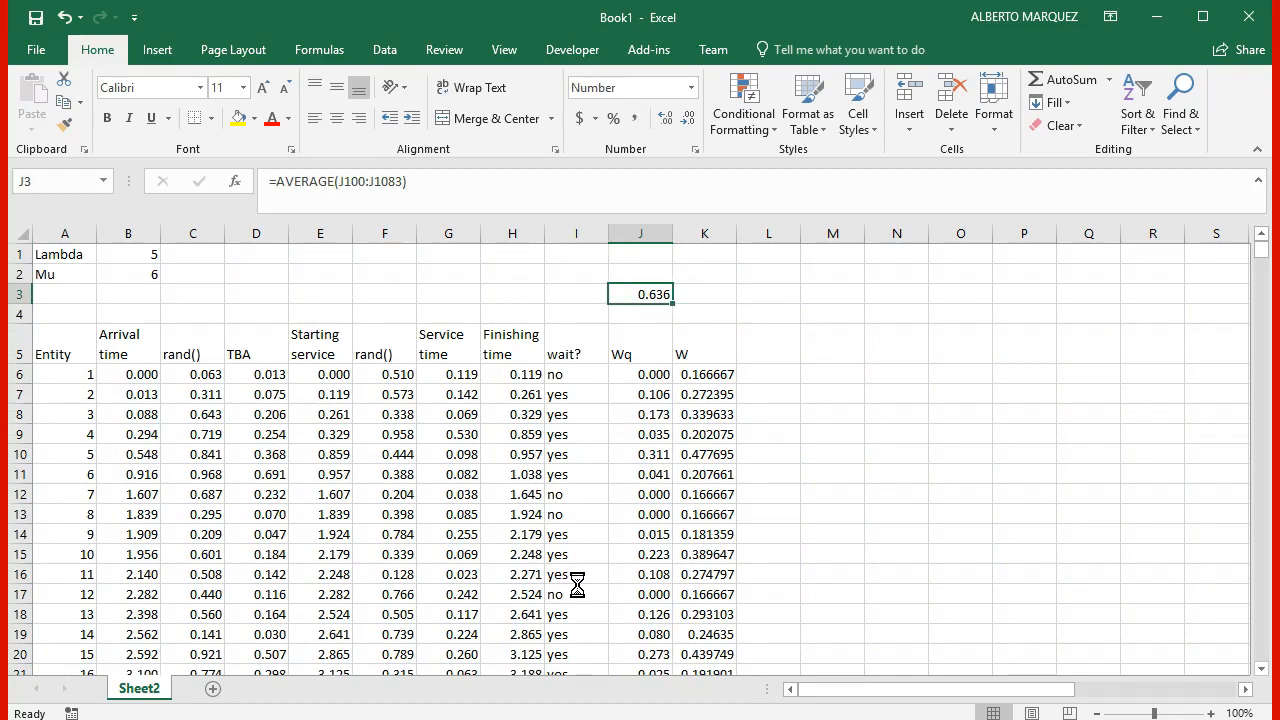
key(ctrl+c)
key(Right)
key(Escape)
key(Left)
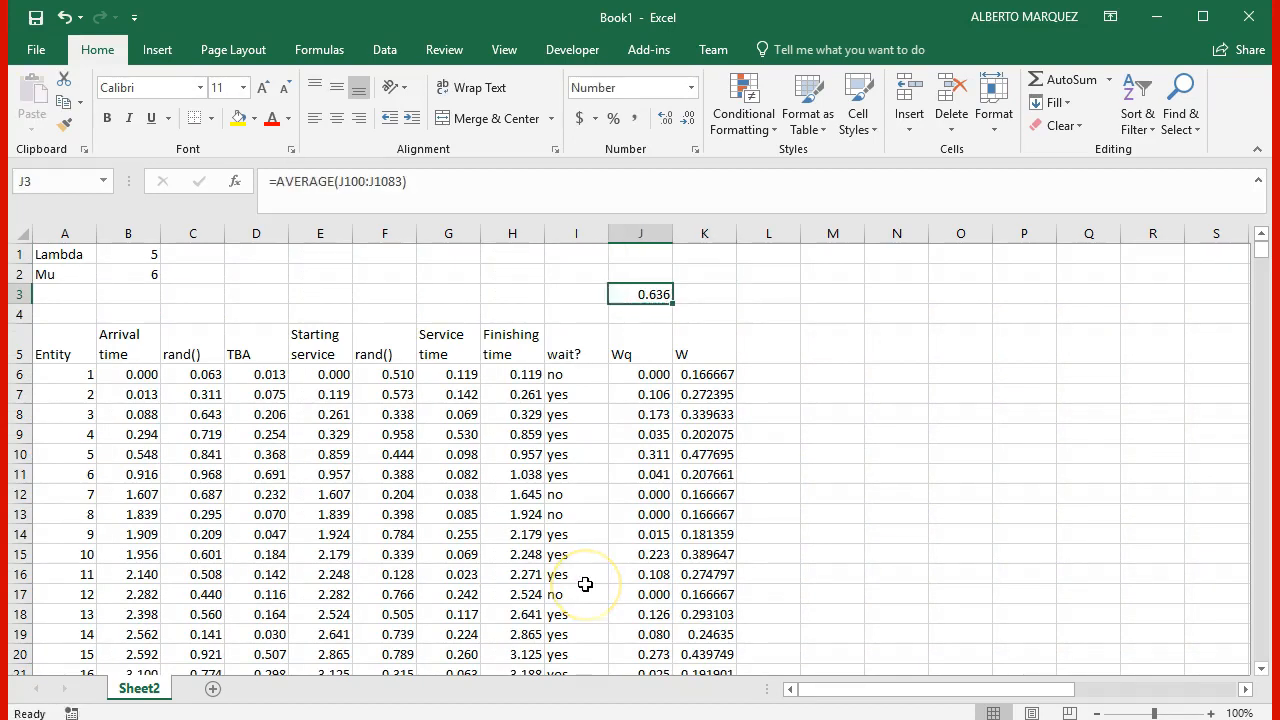
Step: Link the empty cell N5, beside the simulation columns, to the average queue time with =J3
key(Right)
key(Right)
key(Right)
key(Right)
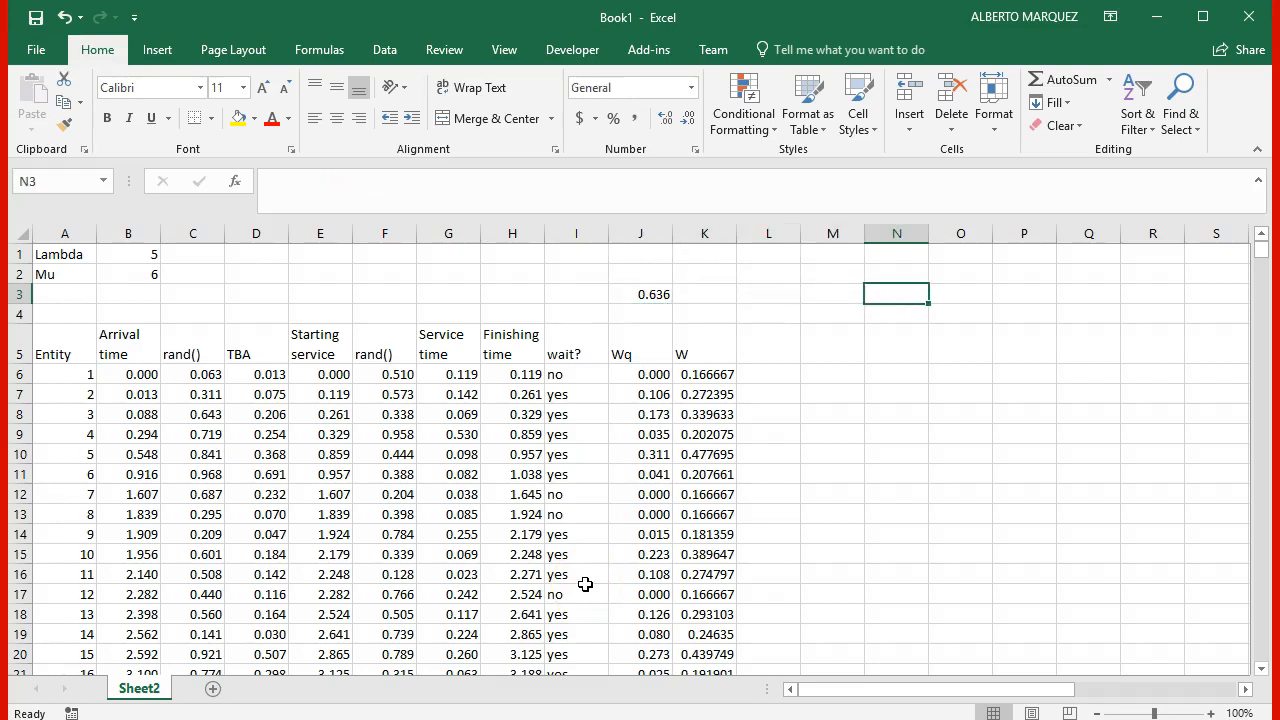
key(Down)
key(Down)
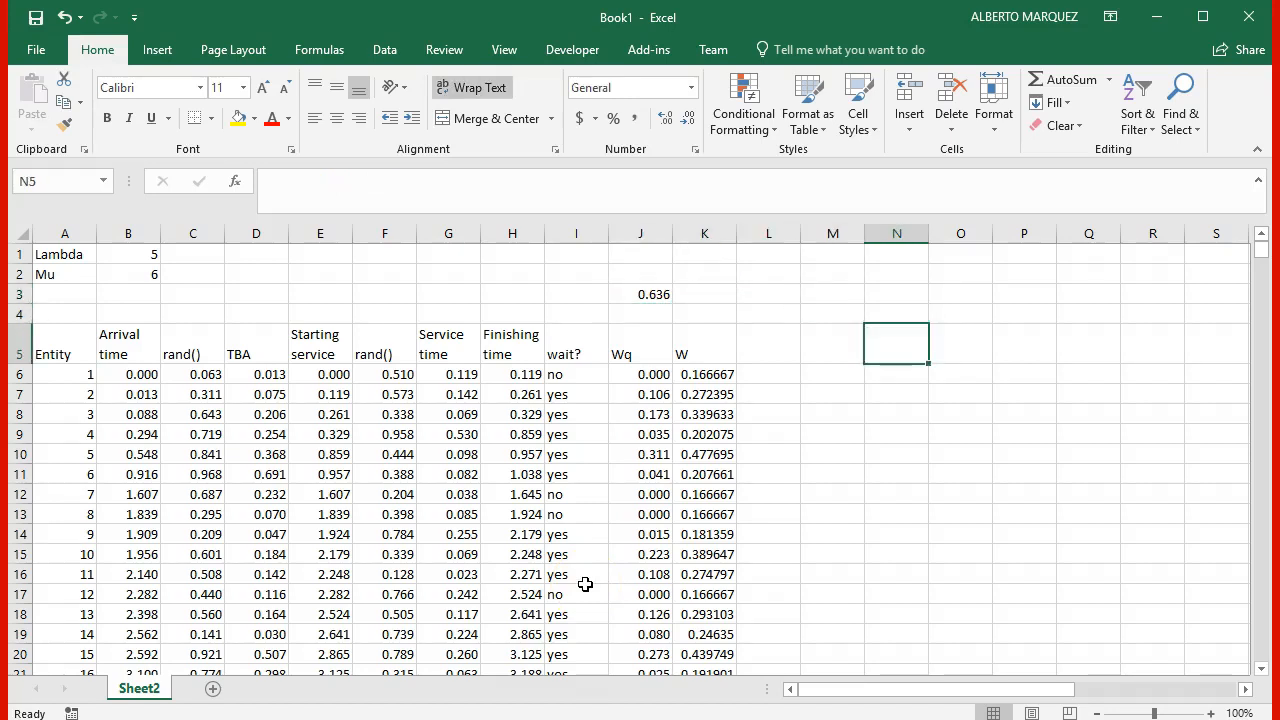
key(Right)
key(Right)
key(Right)
key(Right)
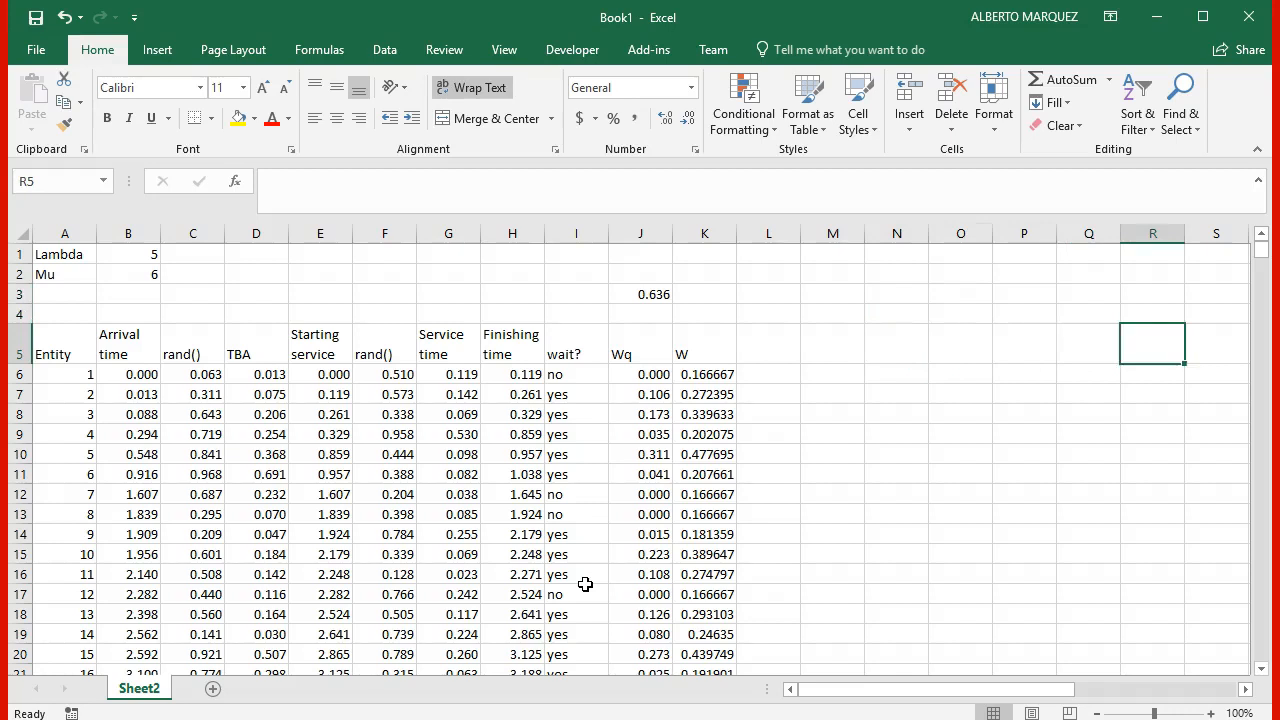
key(Right)
key(Right)
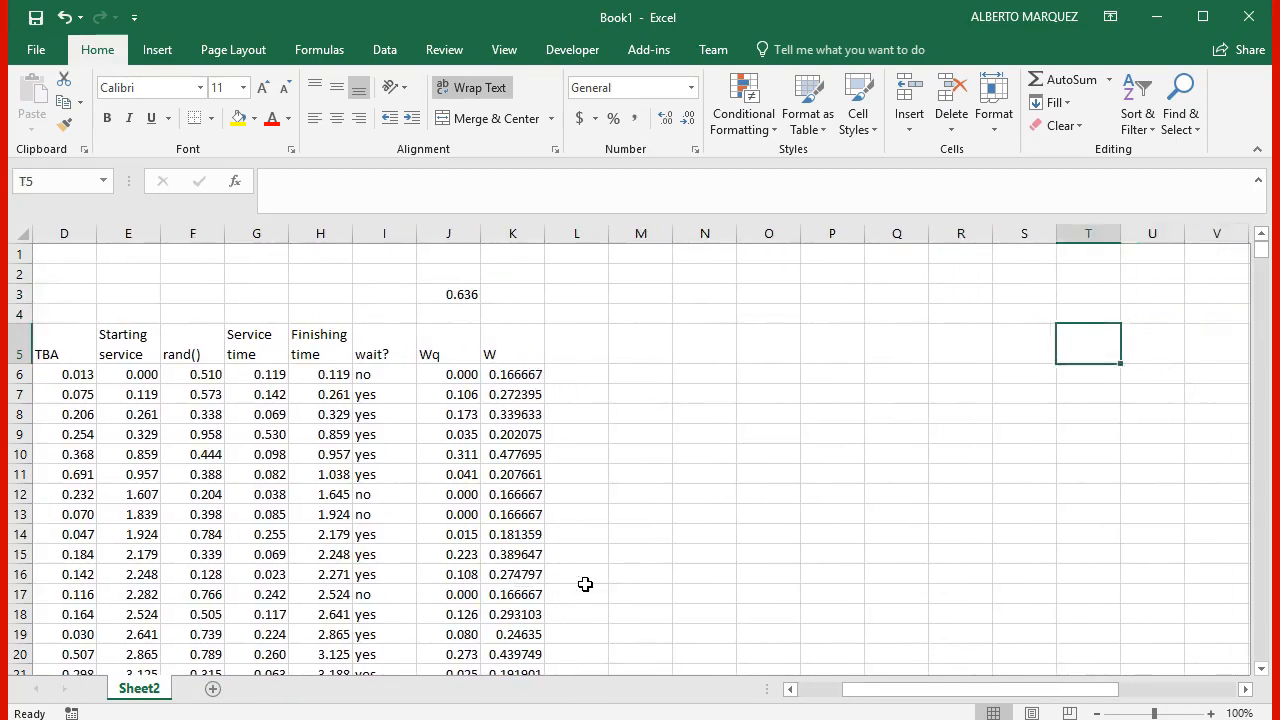
key(Left)
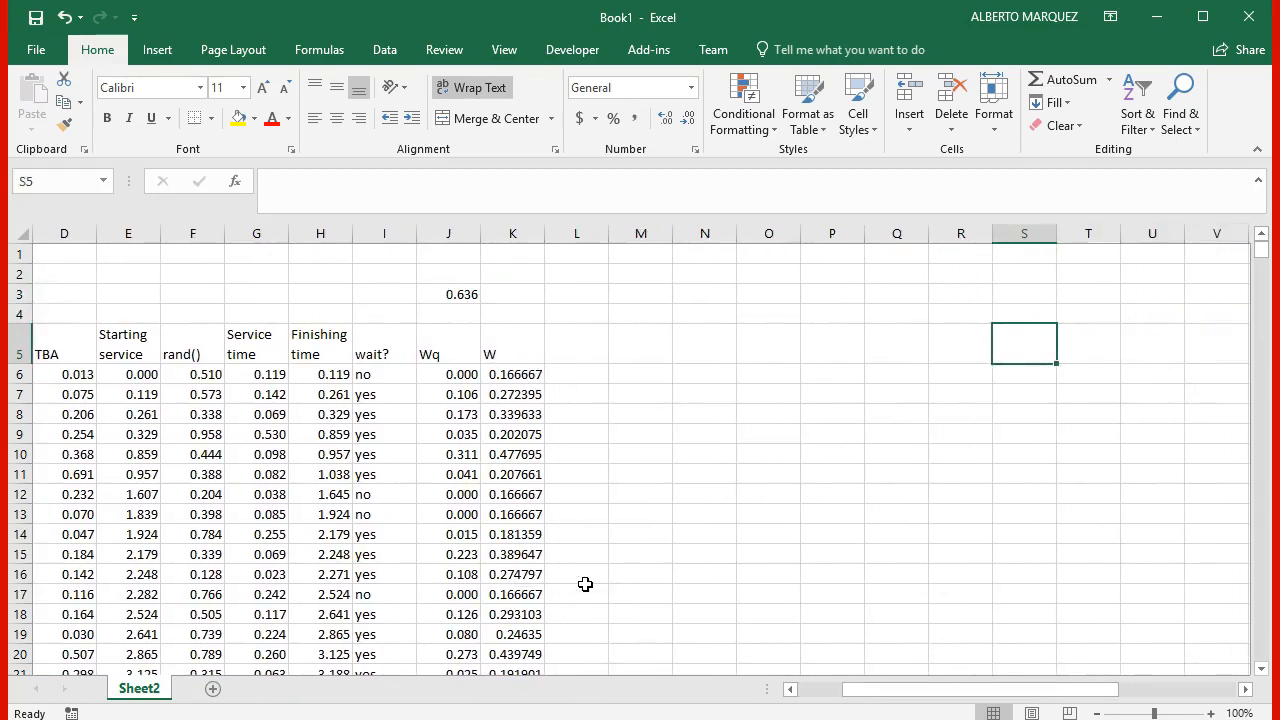
key(Left)
key(Left)
key(Left)
key(Left)
key(Left)
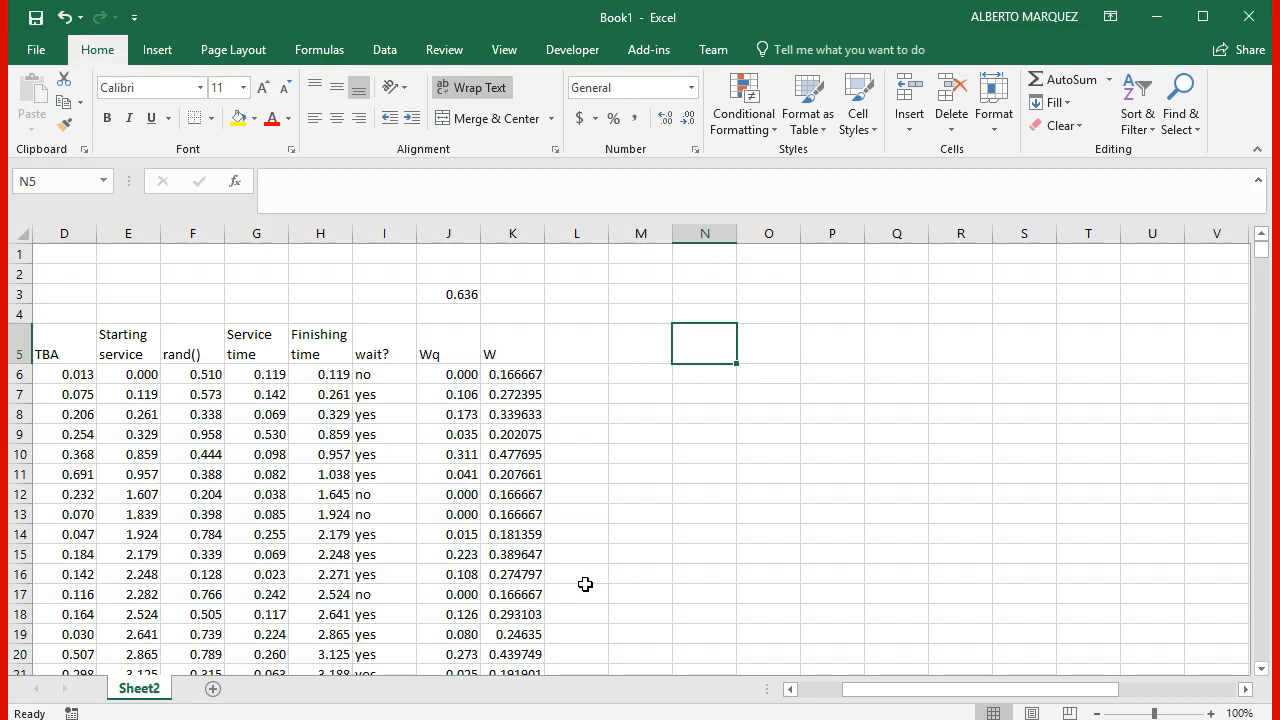
text(1)
key(BackSpace)
text(=)
key(Left)
key(Up)
key(Up)
key(Left)
key(Left)
Step: Enter the replication numbers 1, 2 and 3 in cells N6 to N8, below the linked average queue time
key(Left)
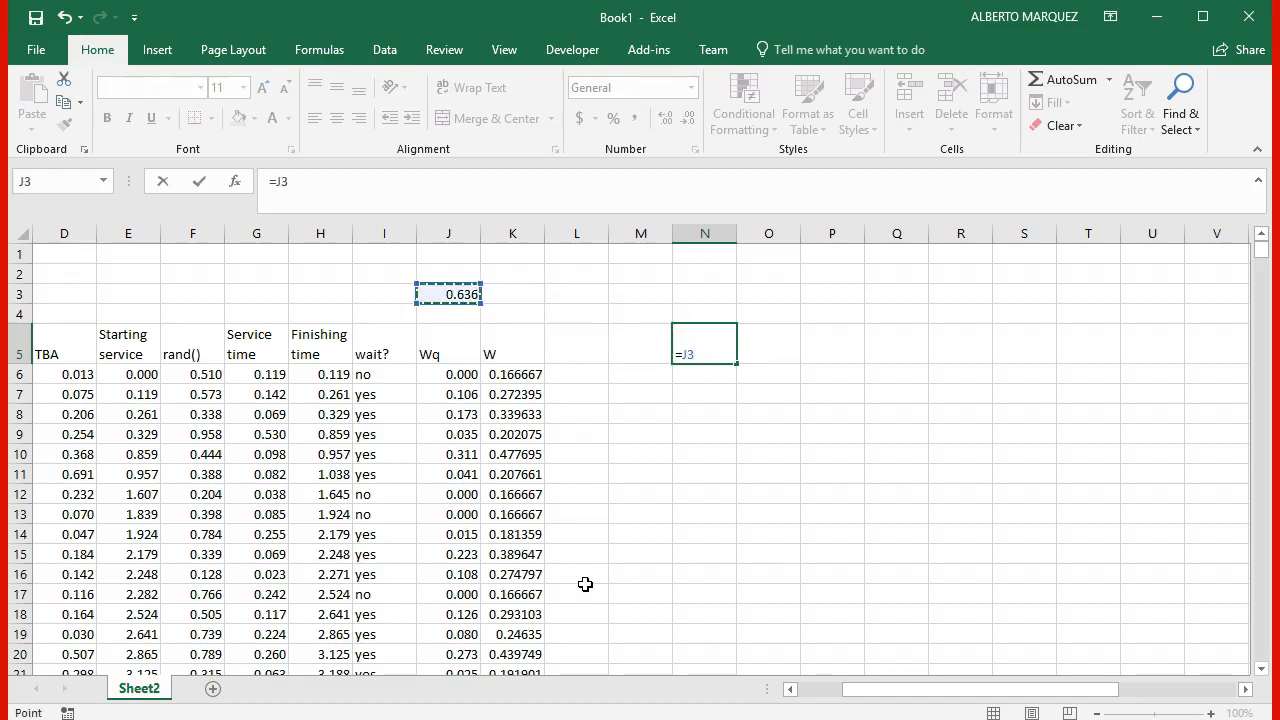
key(Return)
key(Right)
key(Right)
key(Left)
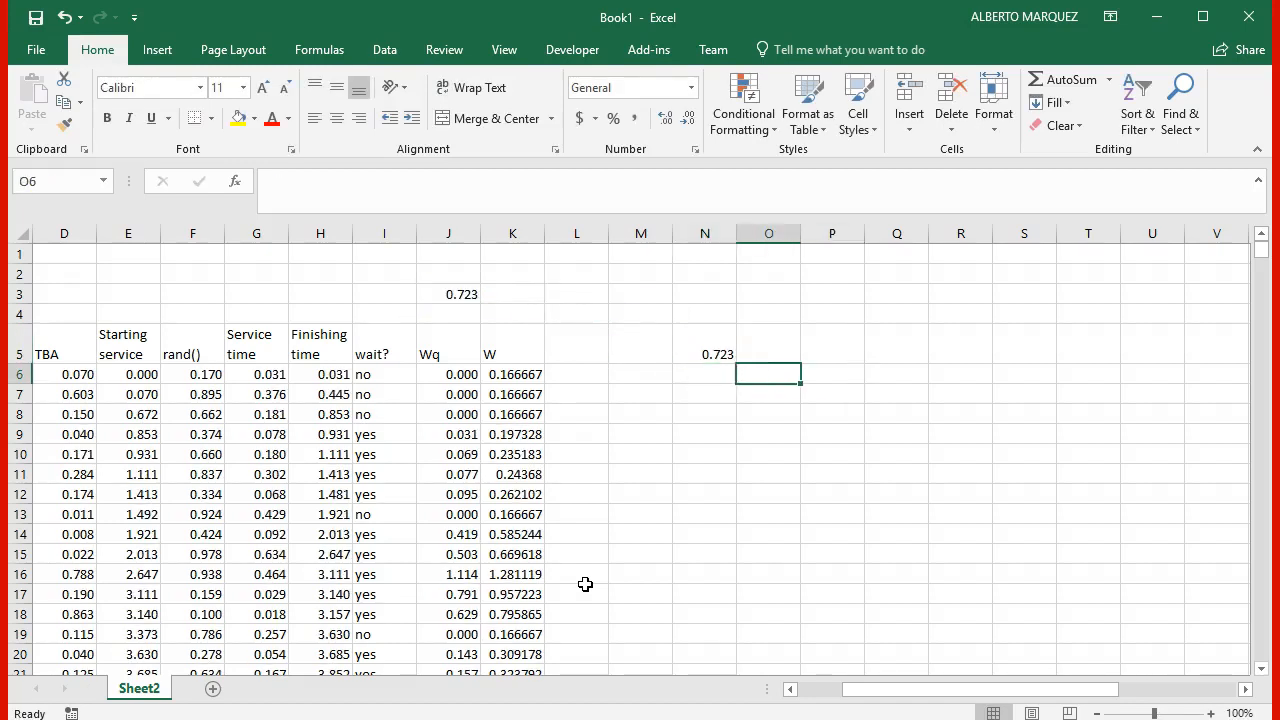
key(Left)
text(1)
key(Return)
text(2)
key(Return)
text(3)
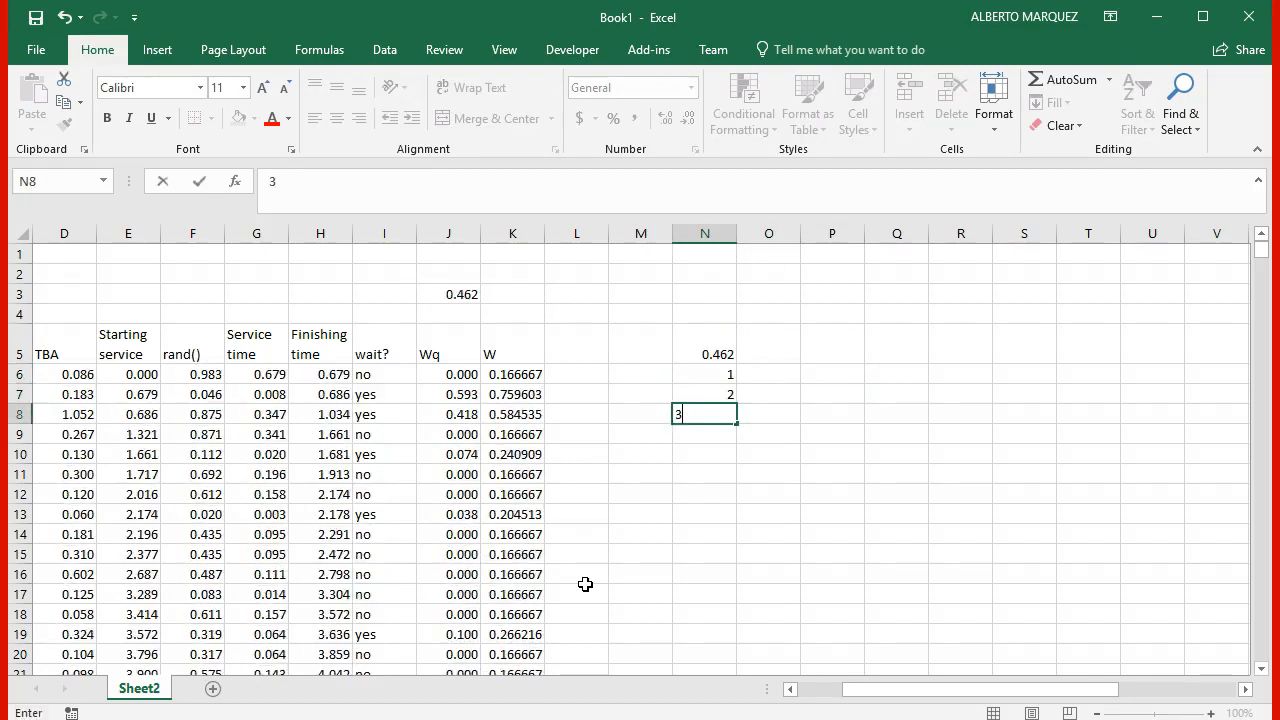
key(Return)
Step: Continue the number series in column N down to 30 in cell N35
key(Up)
key(Up)
key(shift+Down)
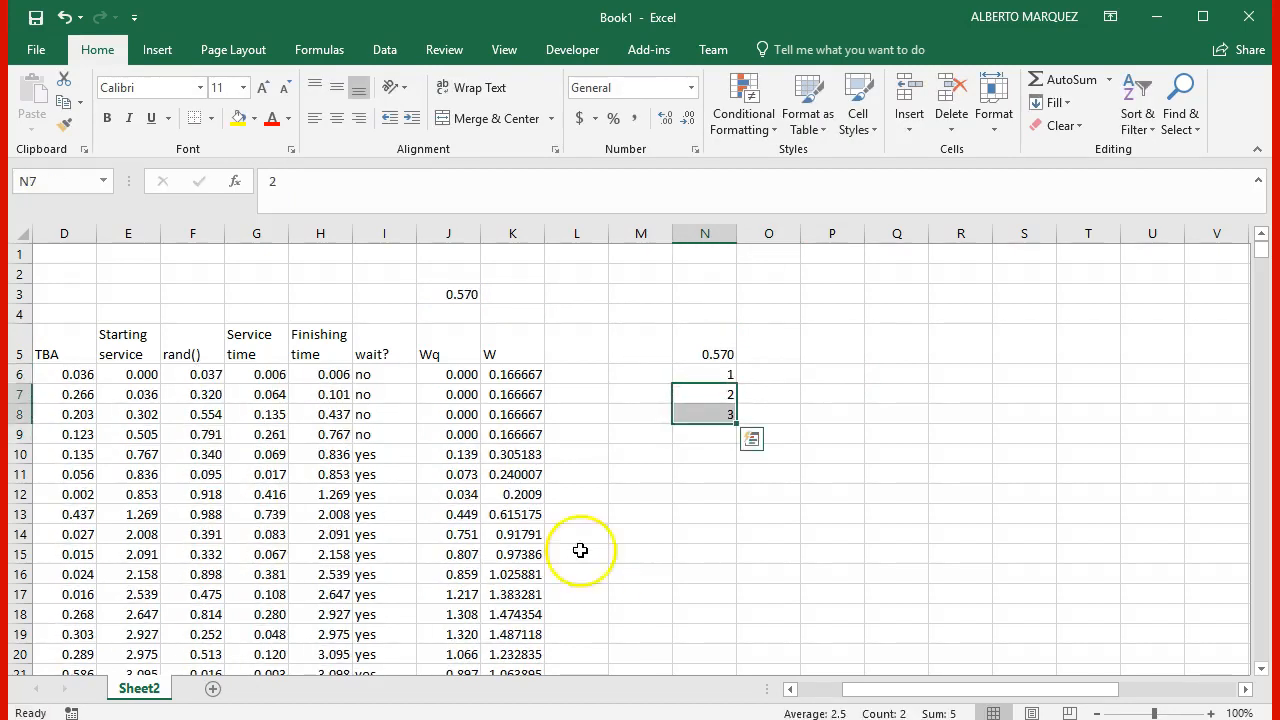
drag(731, 428, 738, 606)
scroll(883, 521, up, 5)
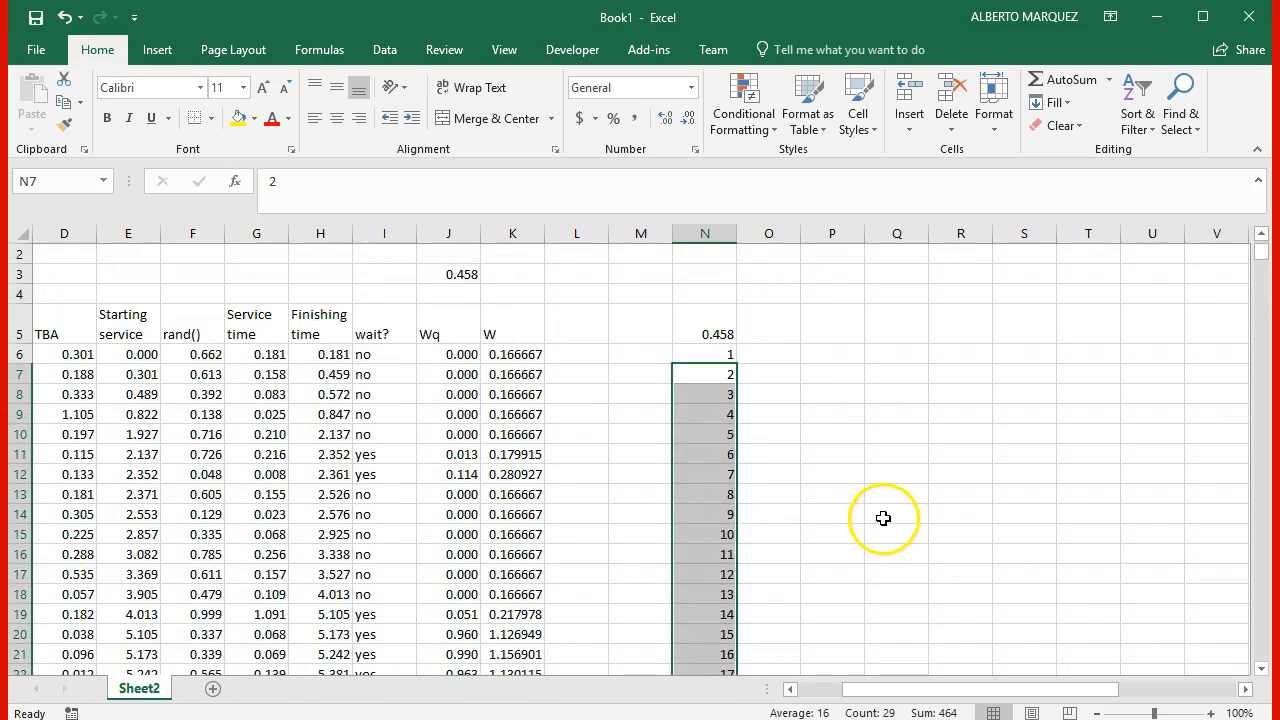
Step: Number the columns across row 5 from 1 in O5 to 10 in X5
click(784, 341)
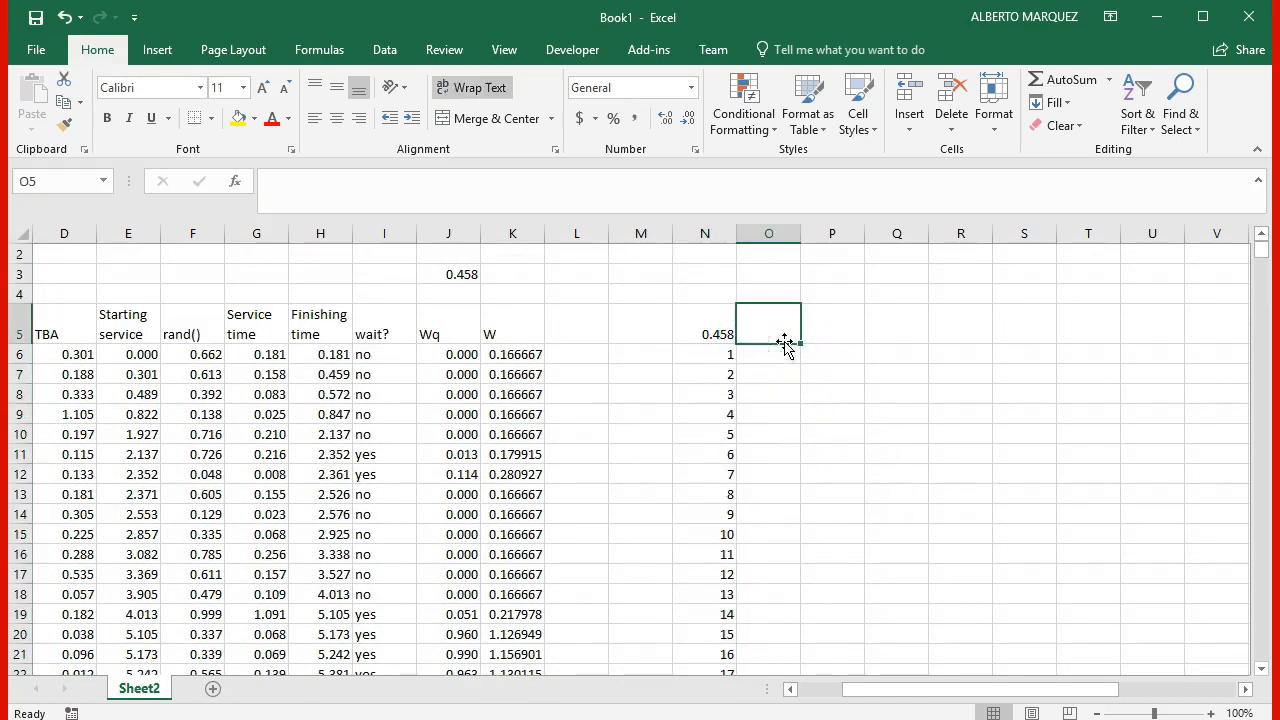
text(1)
key(Tab)
text(2)
key(Tab)
drag(755, 330, 1158, 351)
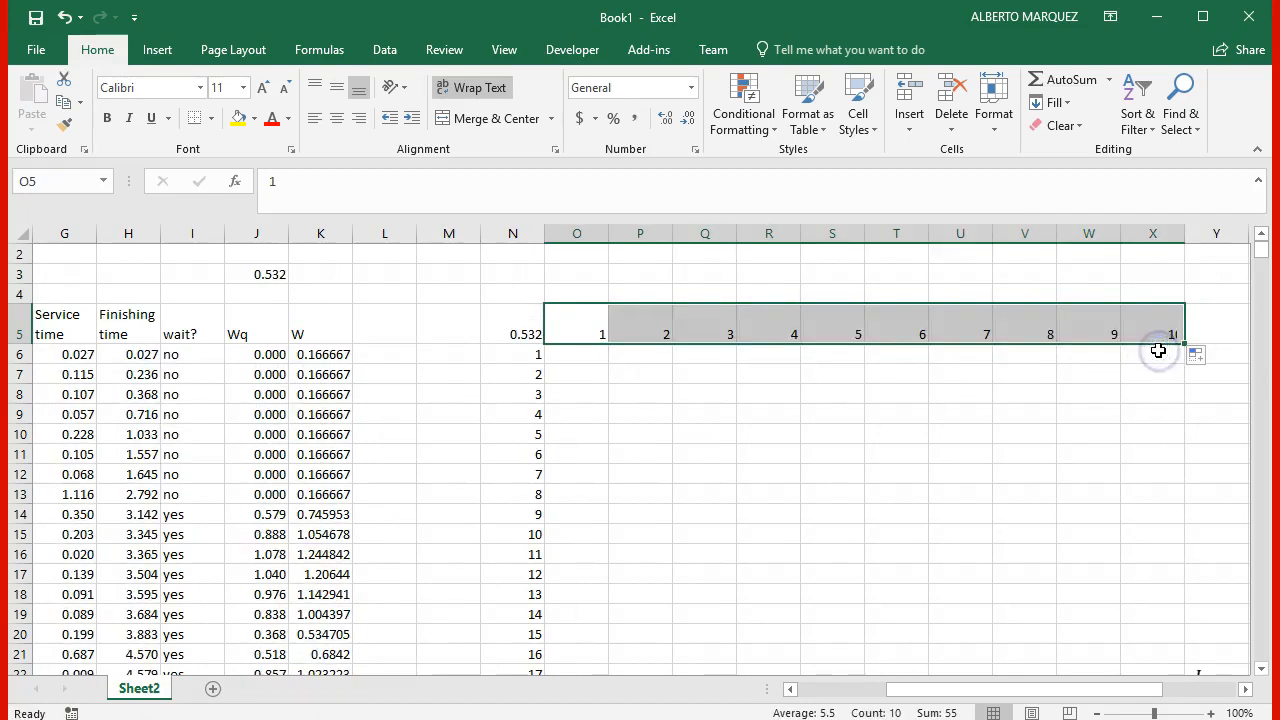
Step: Move the W and Wq formula picture out of the grid's way to rows 1 to 4, over columns M to P
drag(530, 334, 1131, 639)
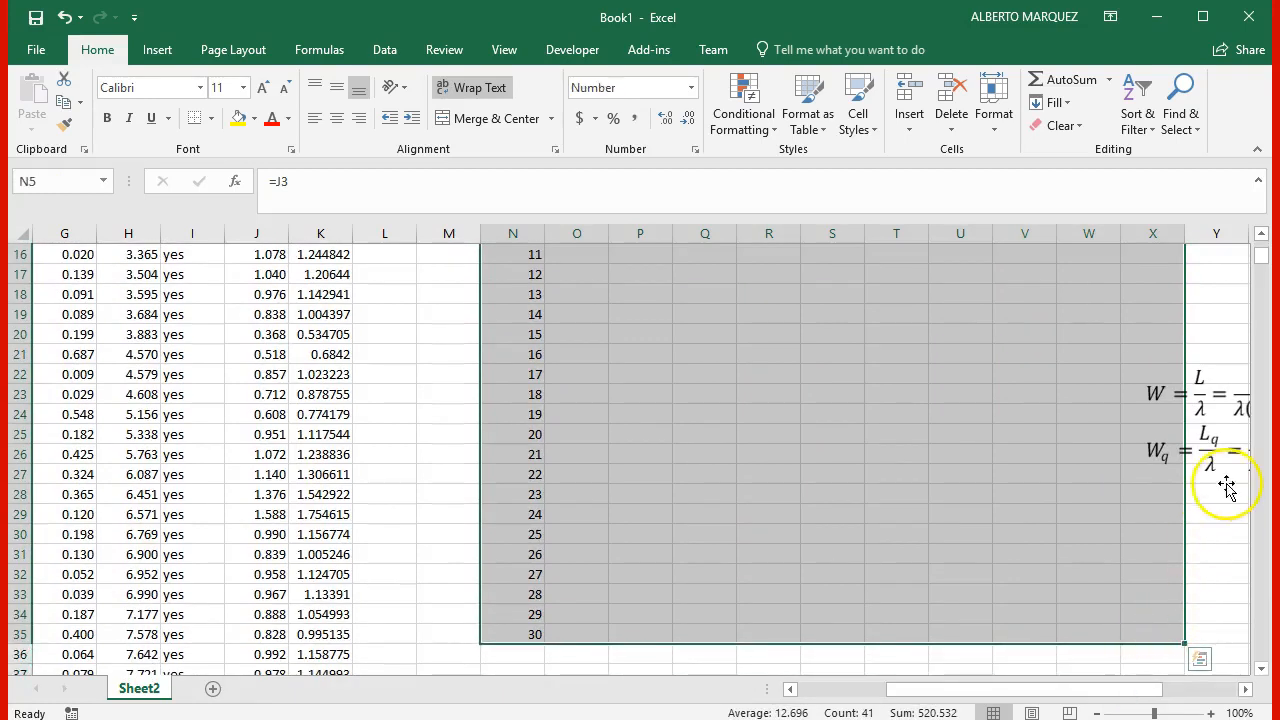
click(1221, 451)
drag(1221, 451, 350, 360)
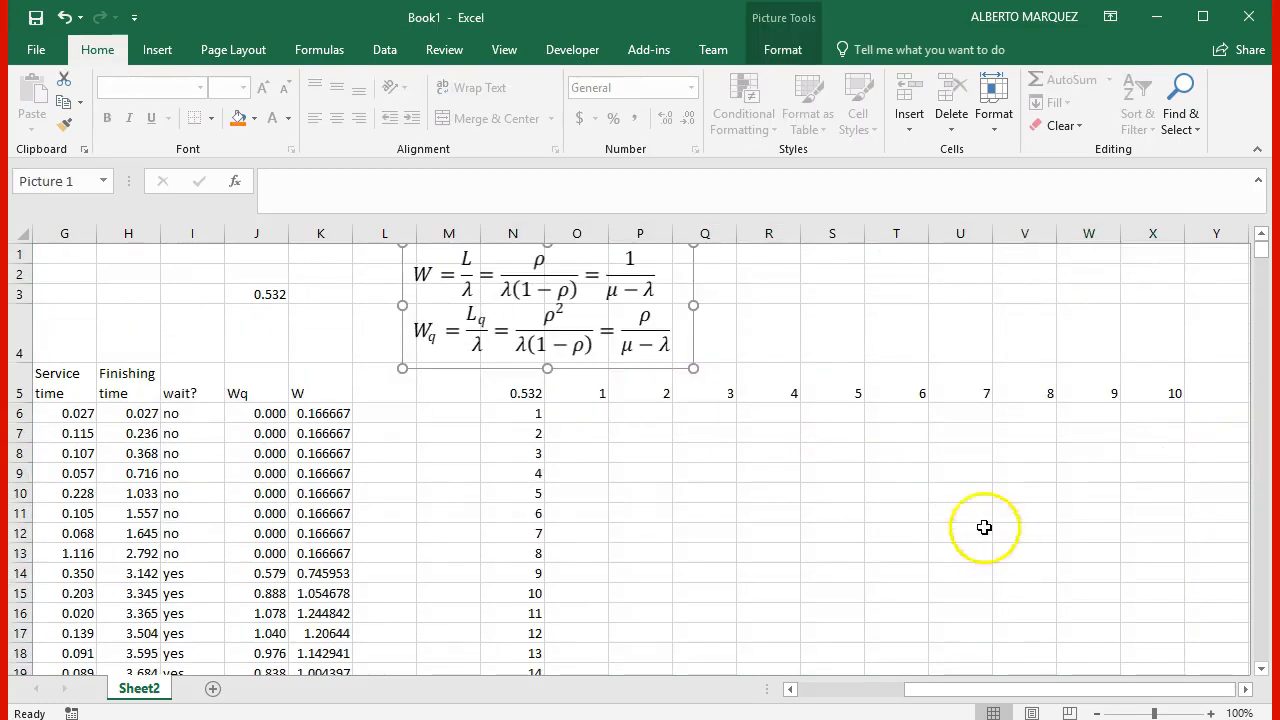
Step: Create a what-if data table over N5:X35, using empty cell S1 as row input and empty cell U1 as column input
click(794, 487)
drag(524, 388, 1142, 640)
scroll(1140, 608, up, 5)
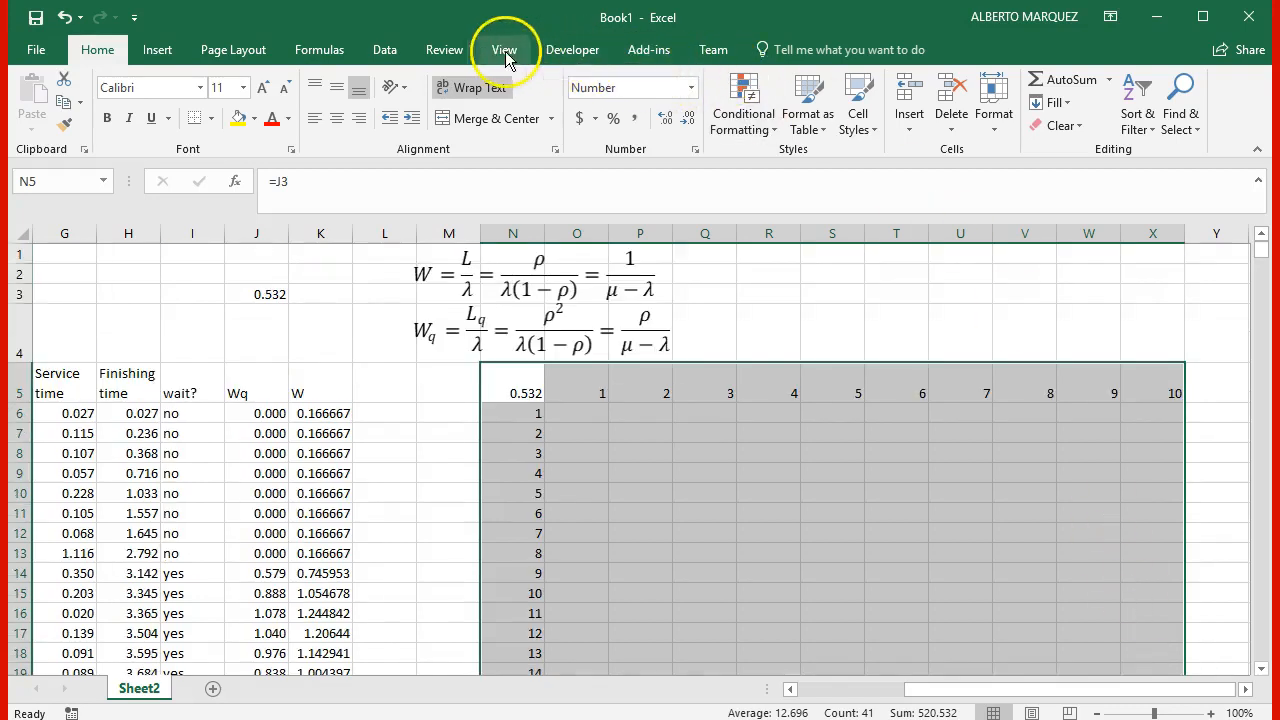
click(385, 52)
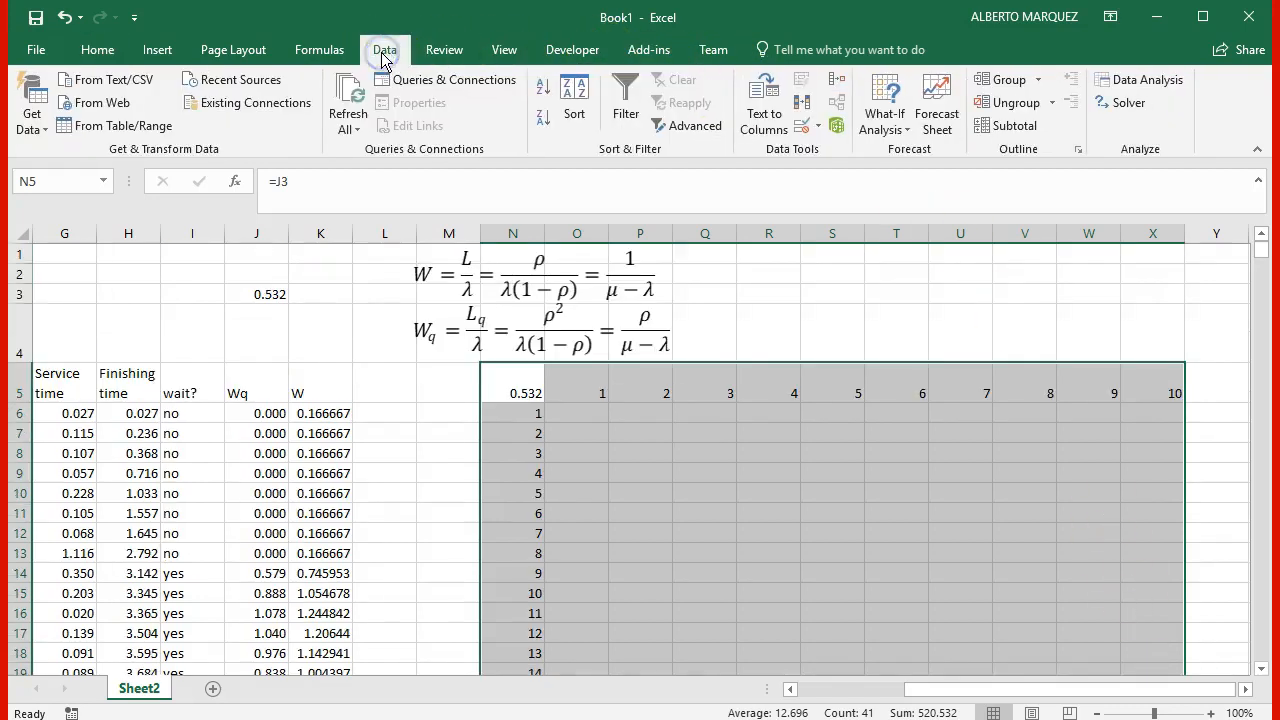
click(872, 118)
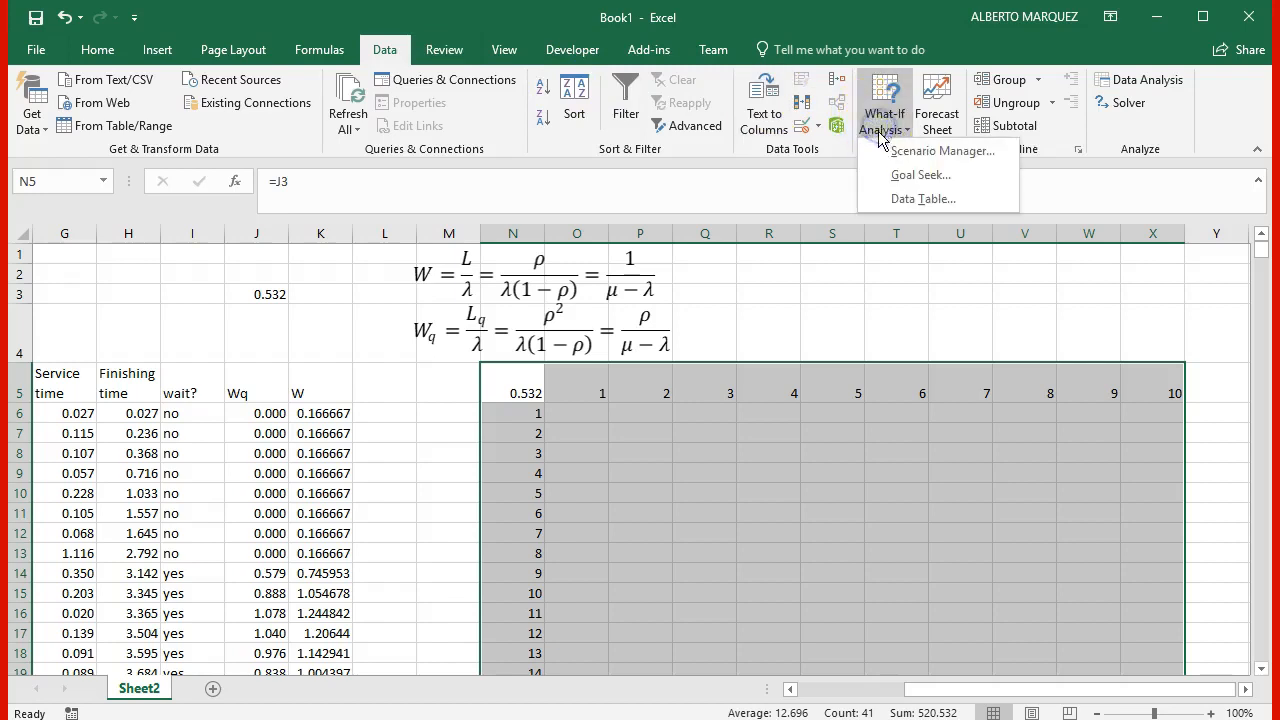
click(887, 203)
drag(777, 382, 320, 342)
click(360, 374)
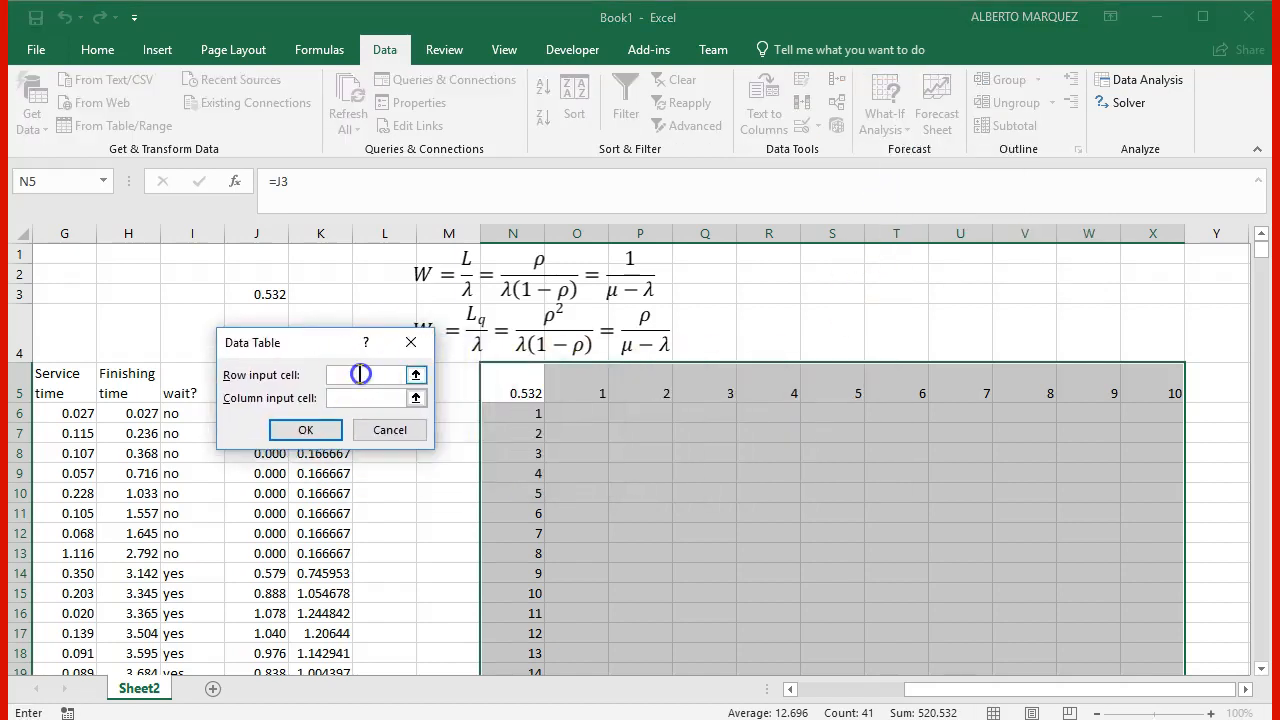
click(845, 255)
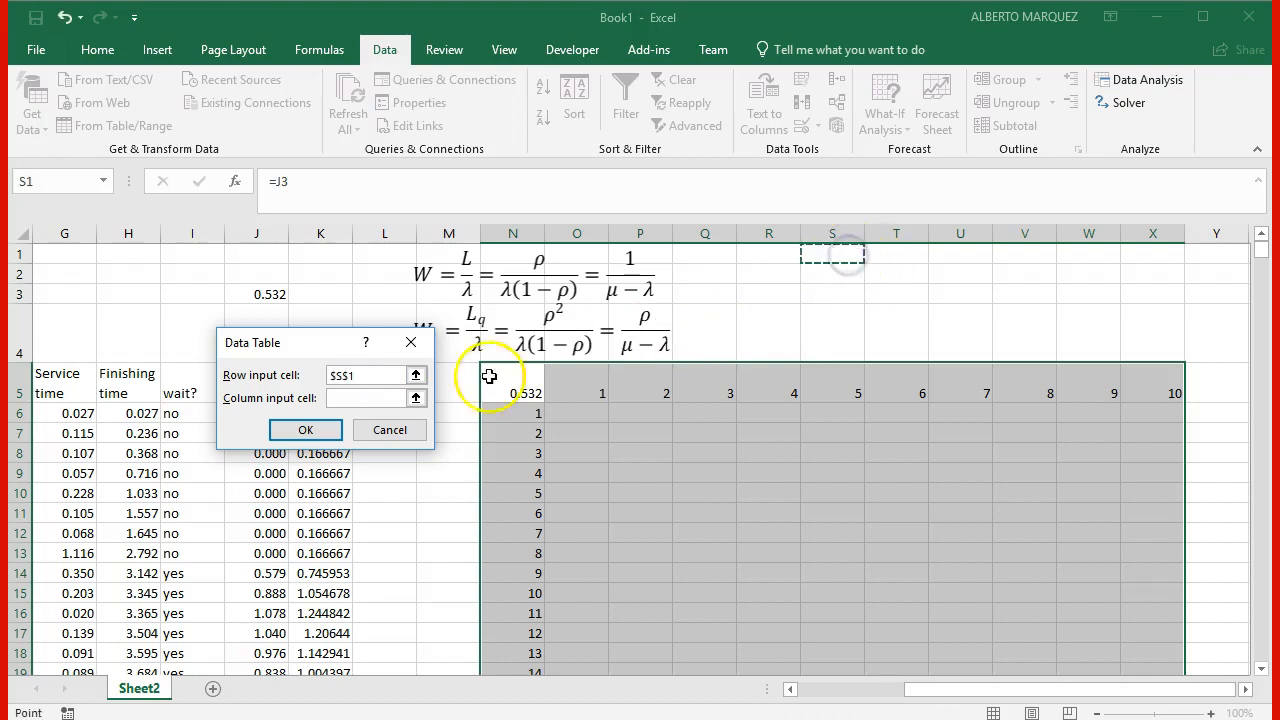
click(383, 398)
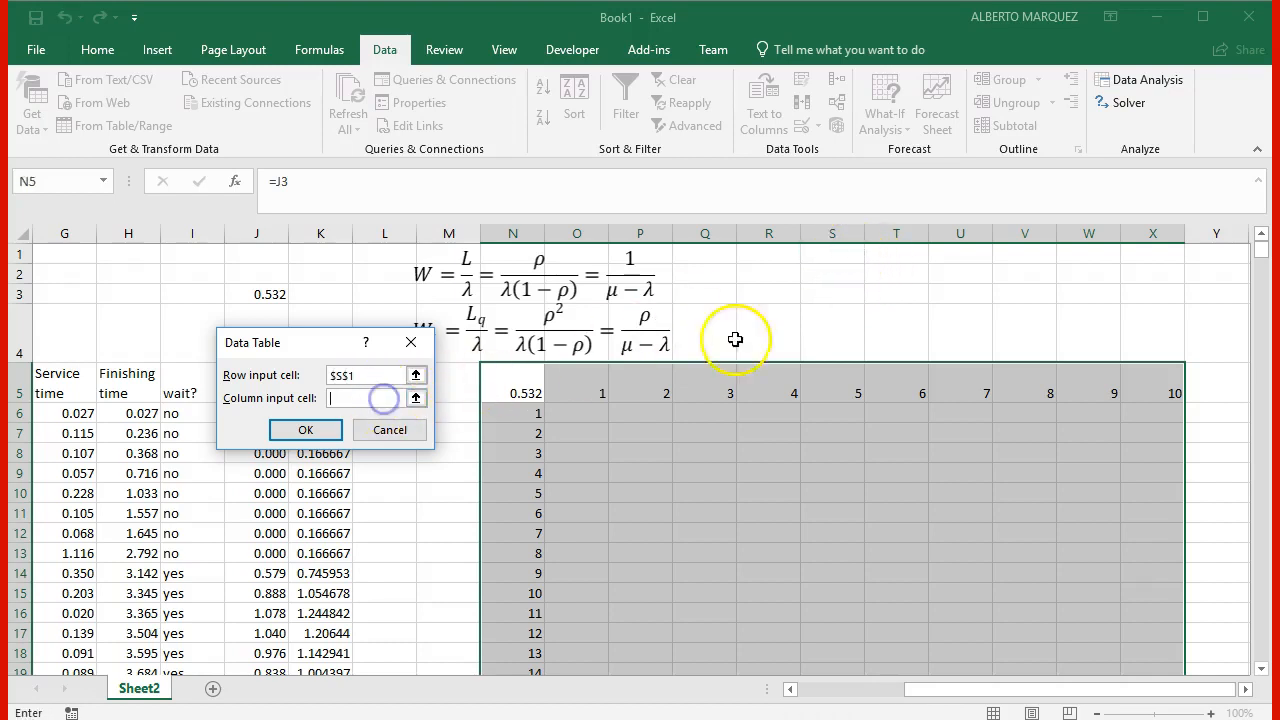
click(958, 254)
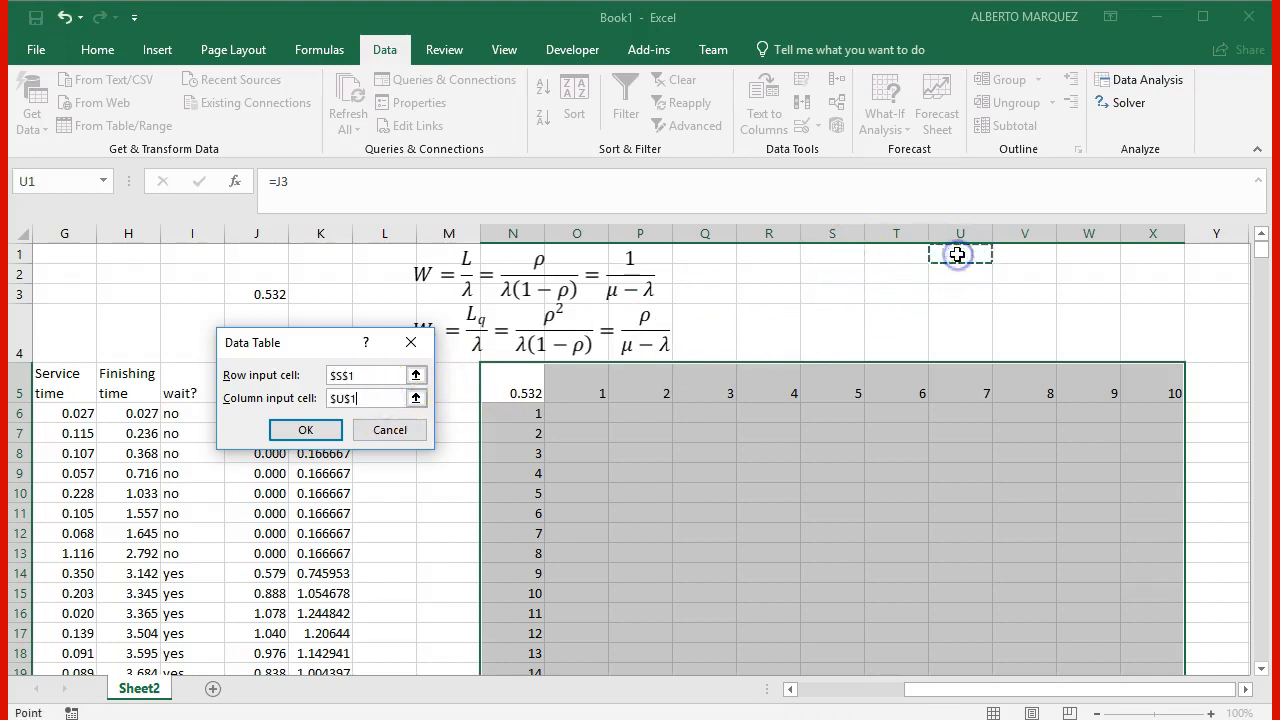
click(305, 430)
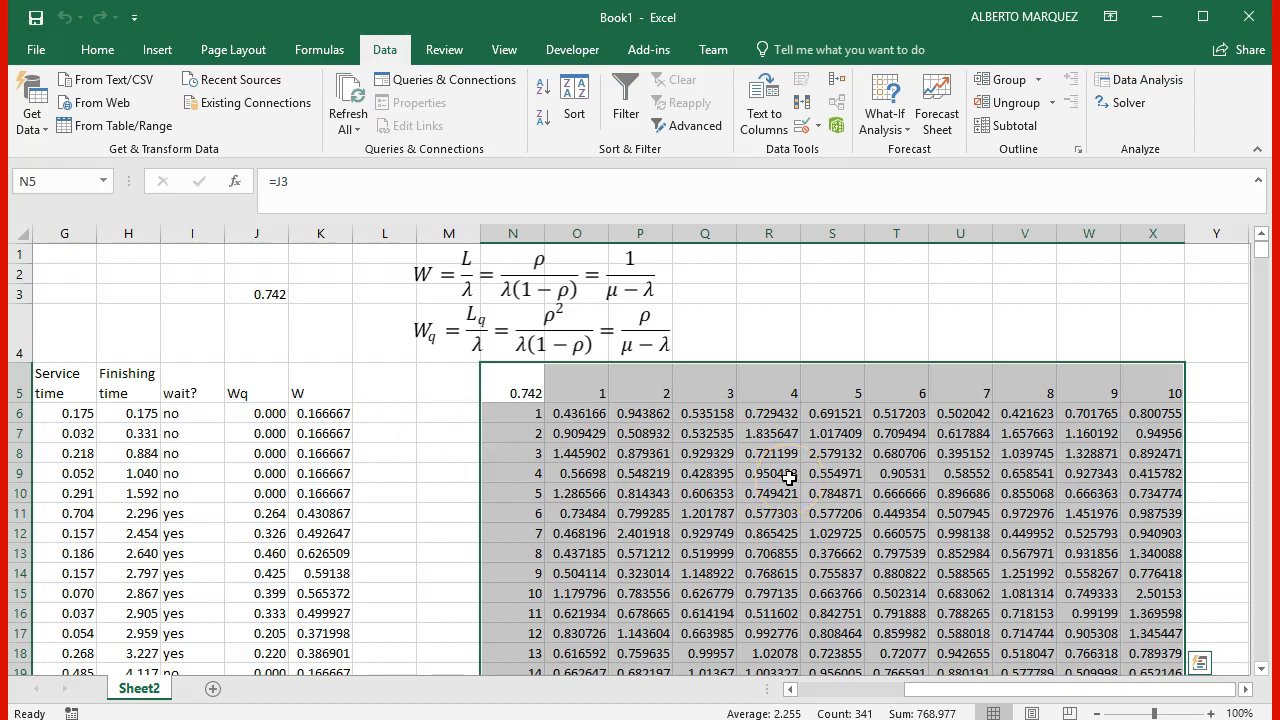
Step: Average all the data table's replication results in T2 with =AVERAGE(O6:X35)
click(910, 275)
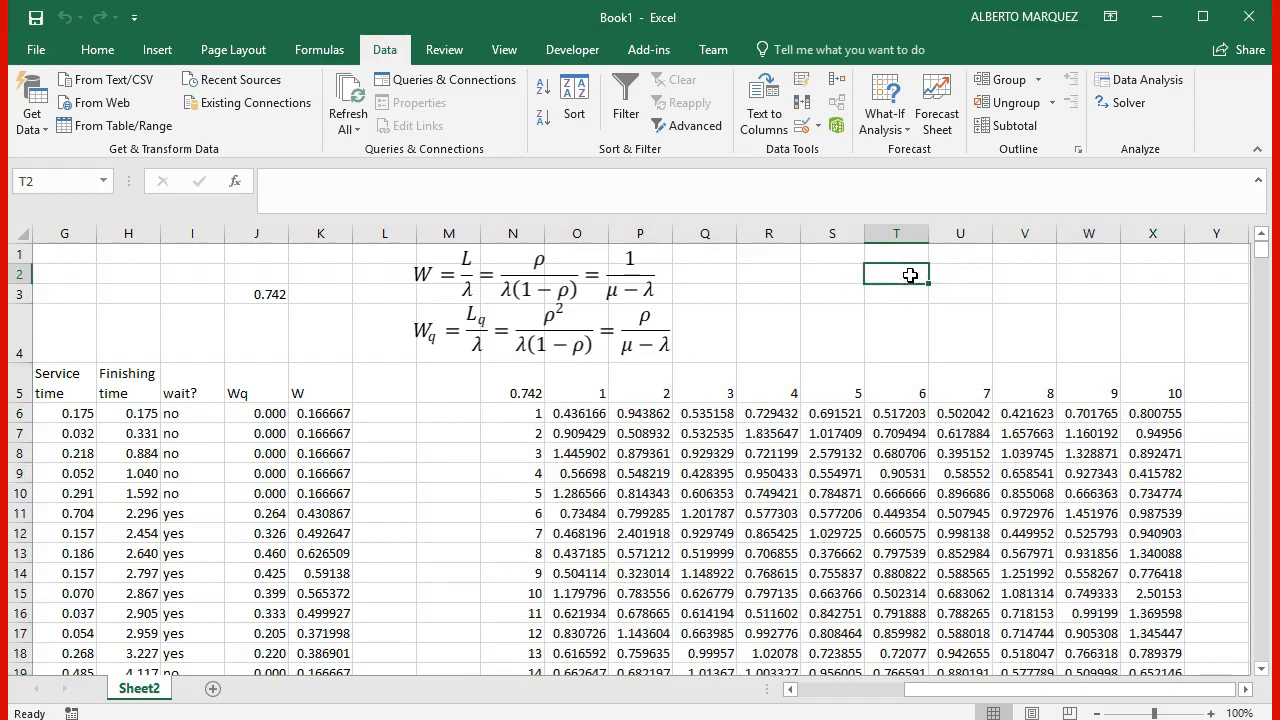
text(=a)
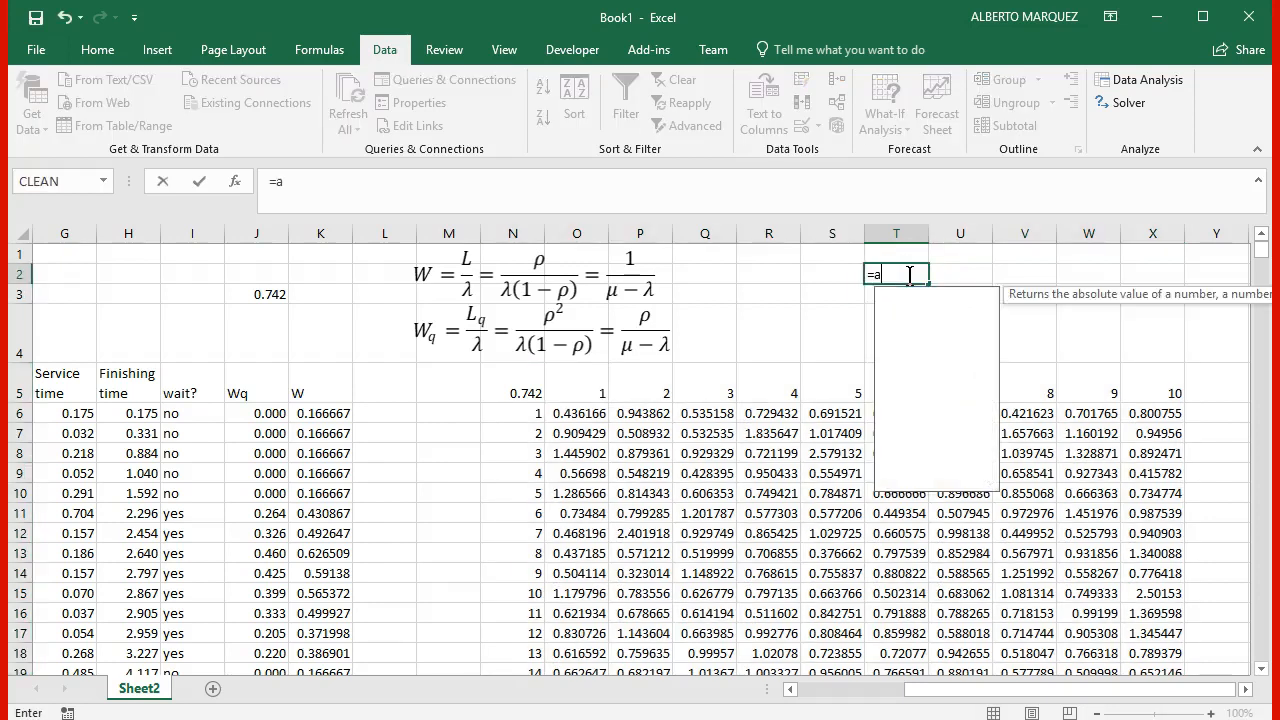
text(verage()
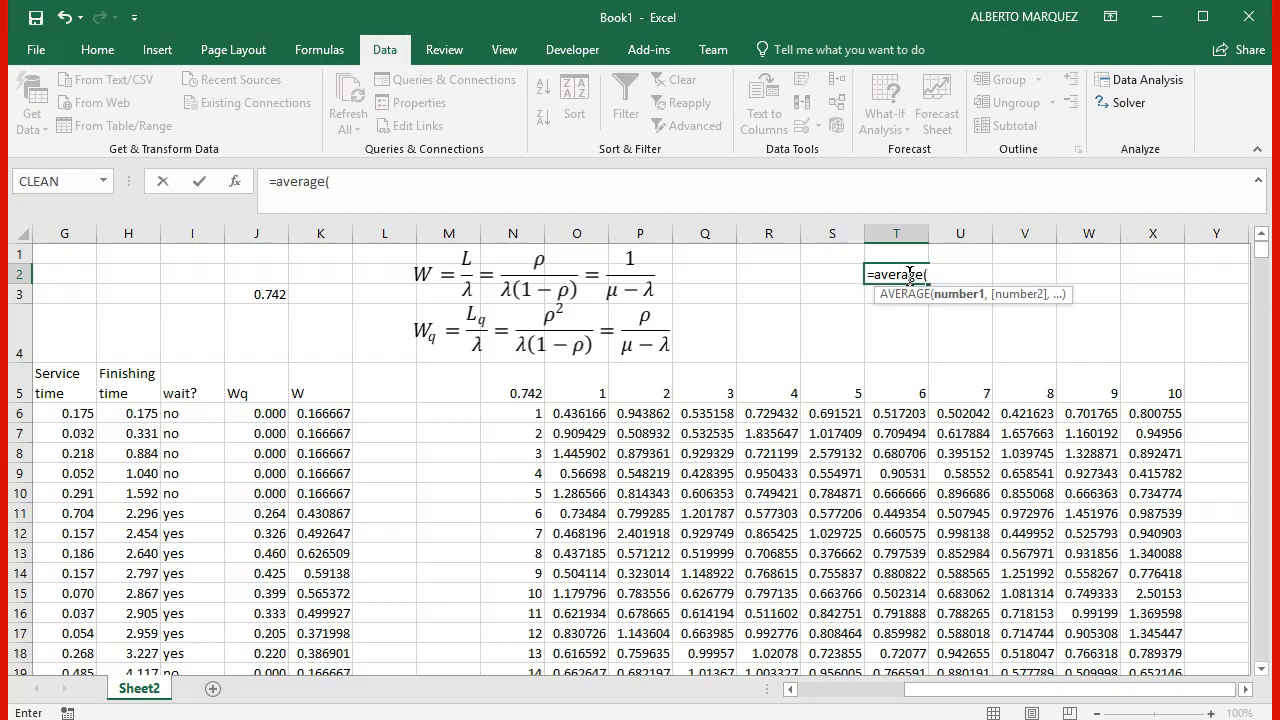
click(585, 413)
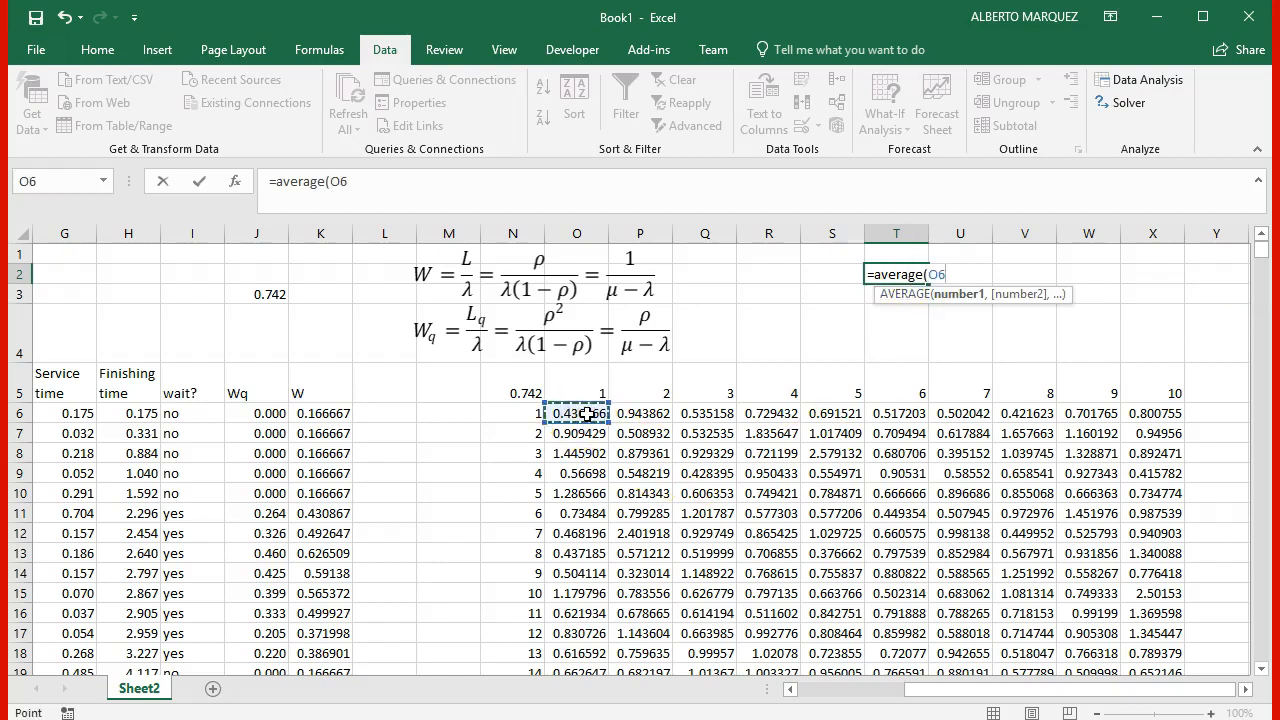
key(ctrl+shift+Down)
key(shift+Right)
key(shift+Right)
key(shift+Right)
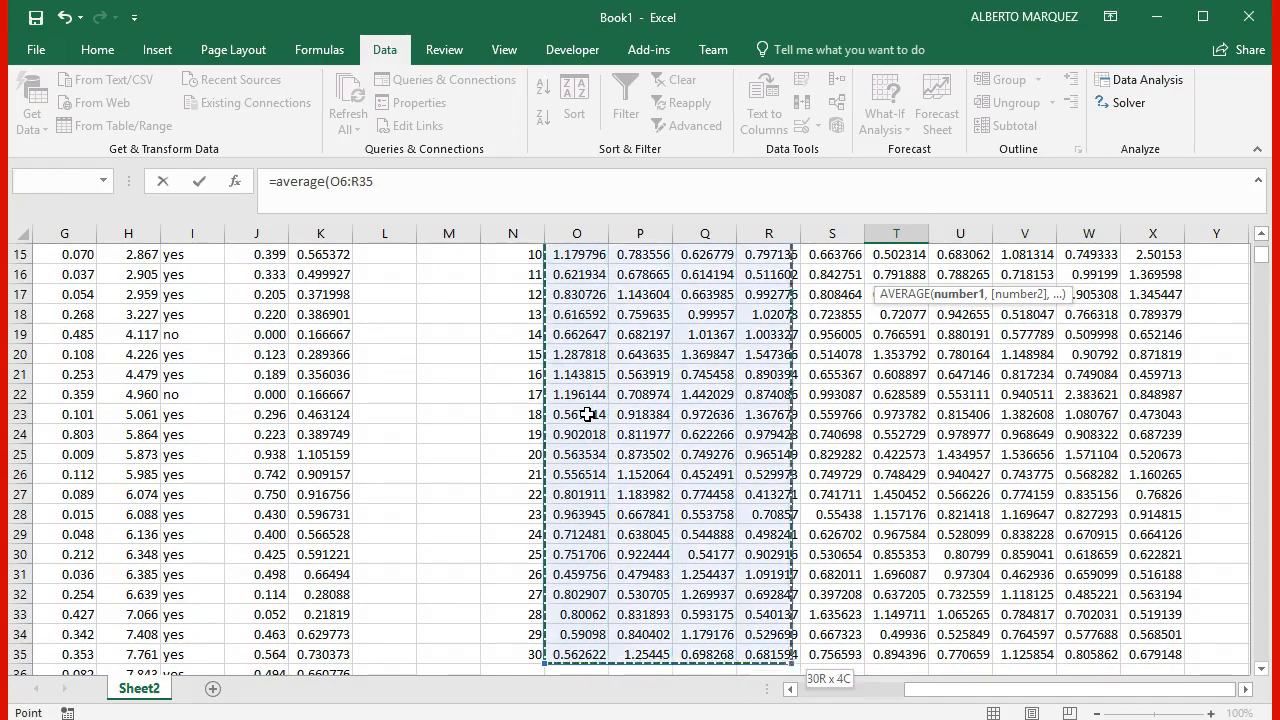
key(shift+Right)
key(shift+Right)
key(shift+Right)
key(shift+Right)
key(shift+Right)
key(shift+Right)
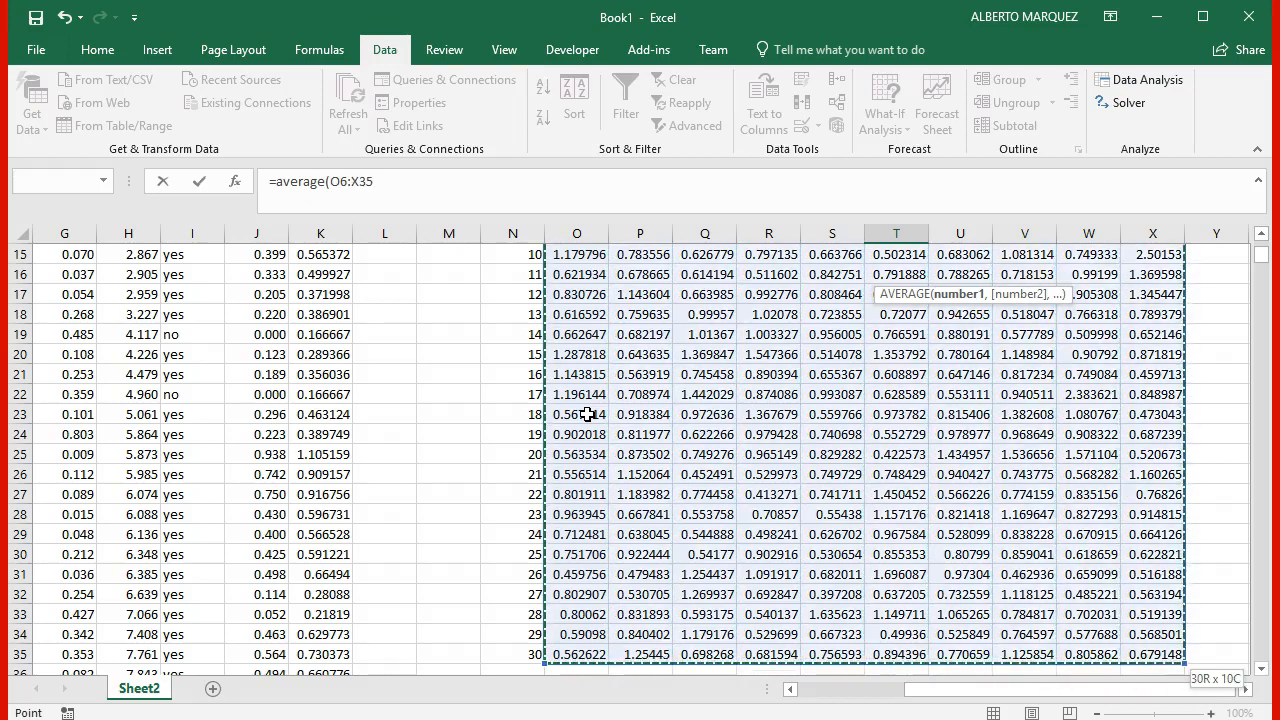
text())
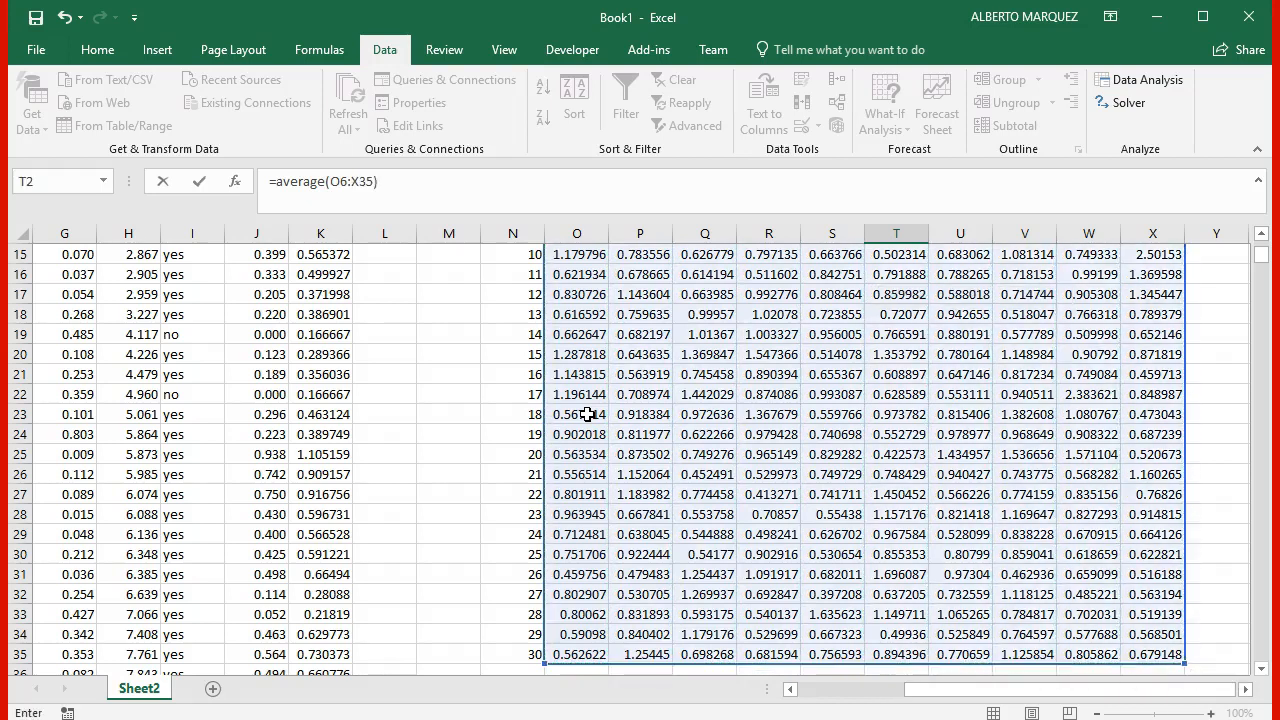
key(shift+Return)
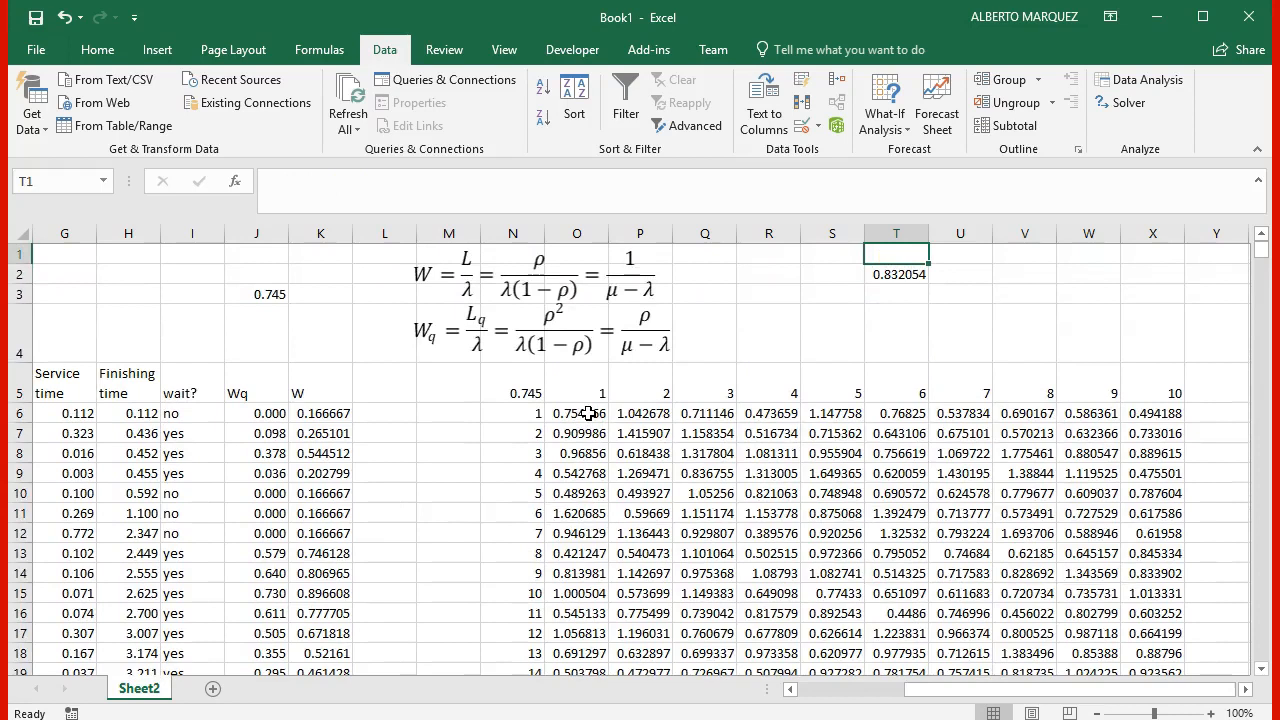
key(Down)
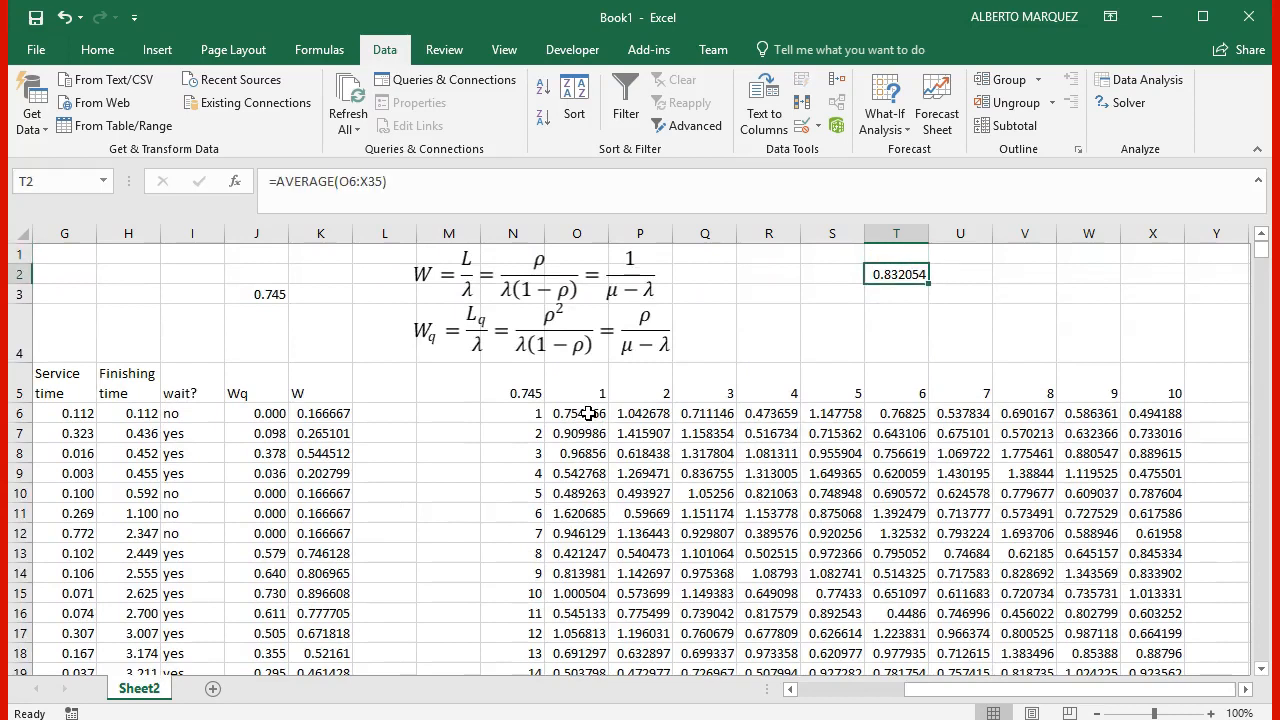
key(Down)
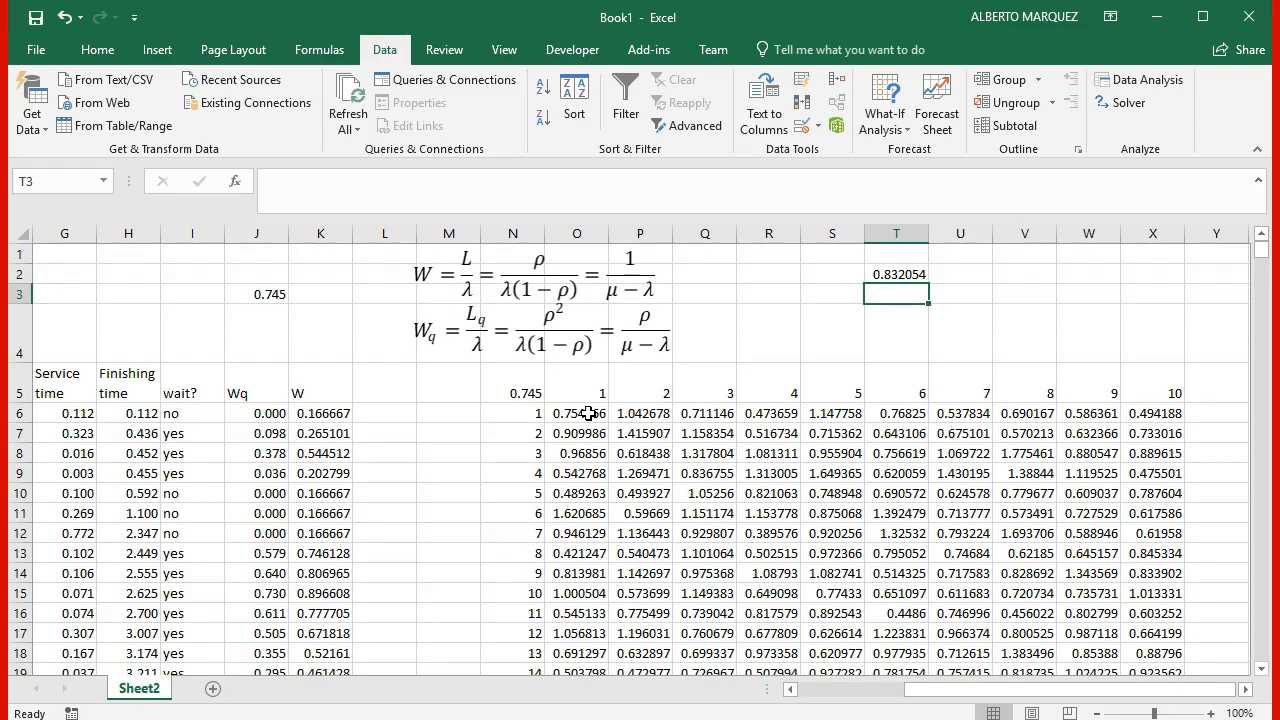
key(Right)
key(Left)
key(Up)
key(Right)
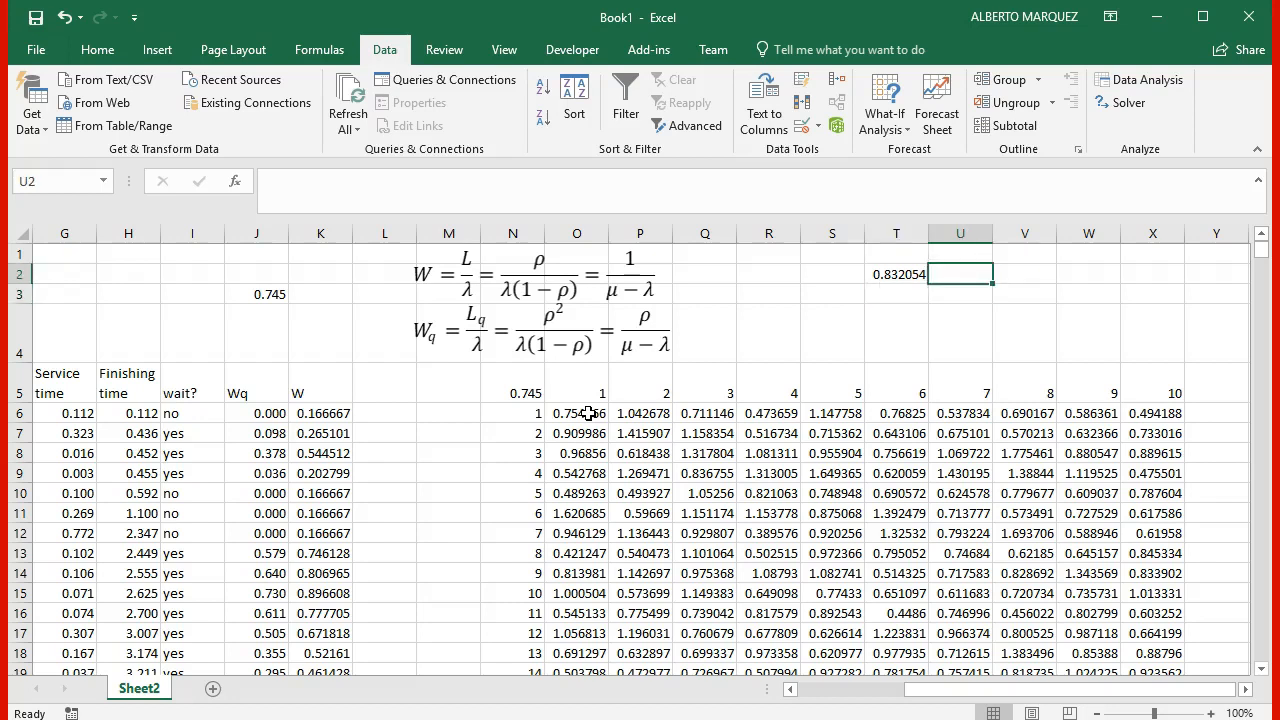
key(Left)
key(Left)
key(Left)
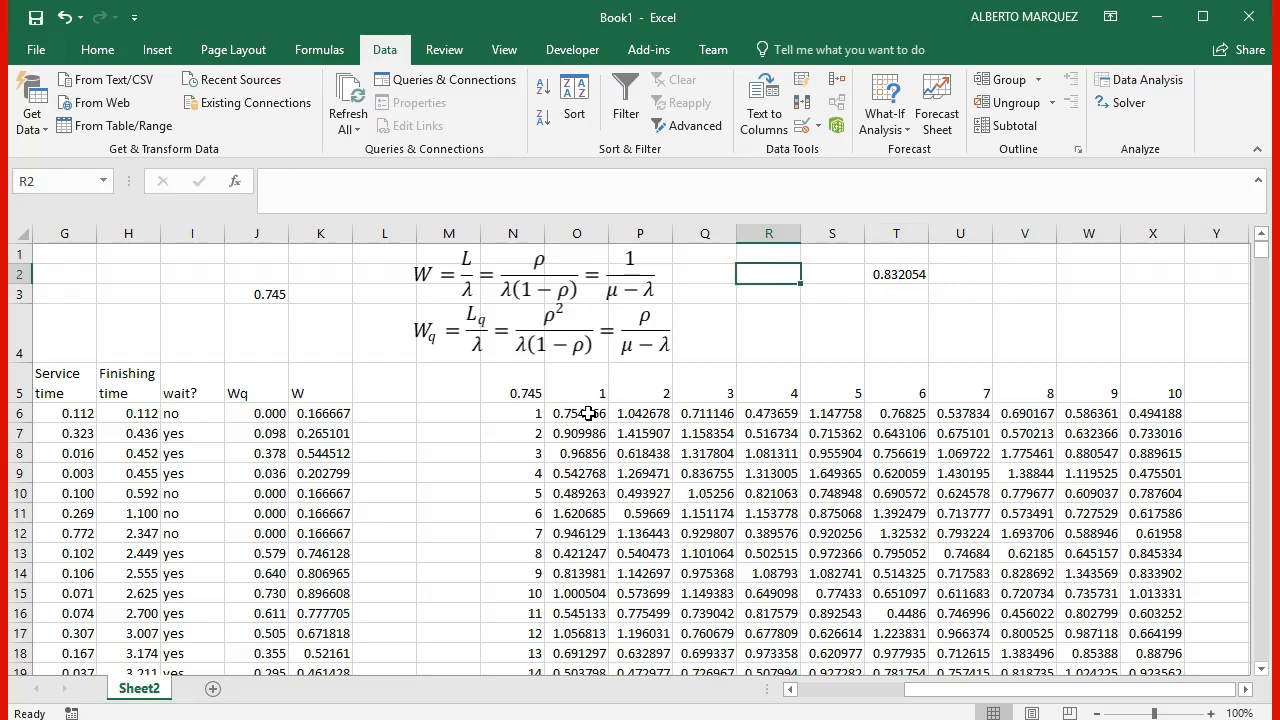
Step: Add the column headings Wq in T1 and W in U1
key(Right)
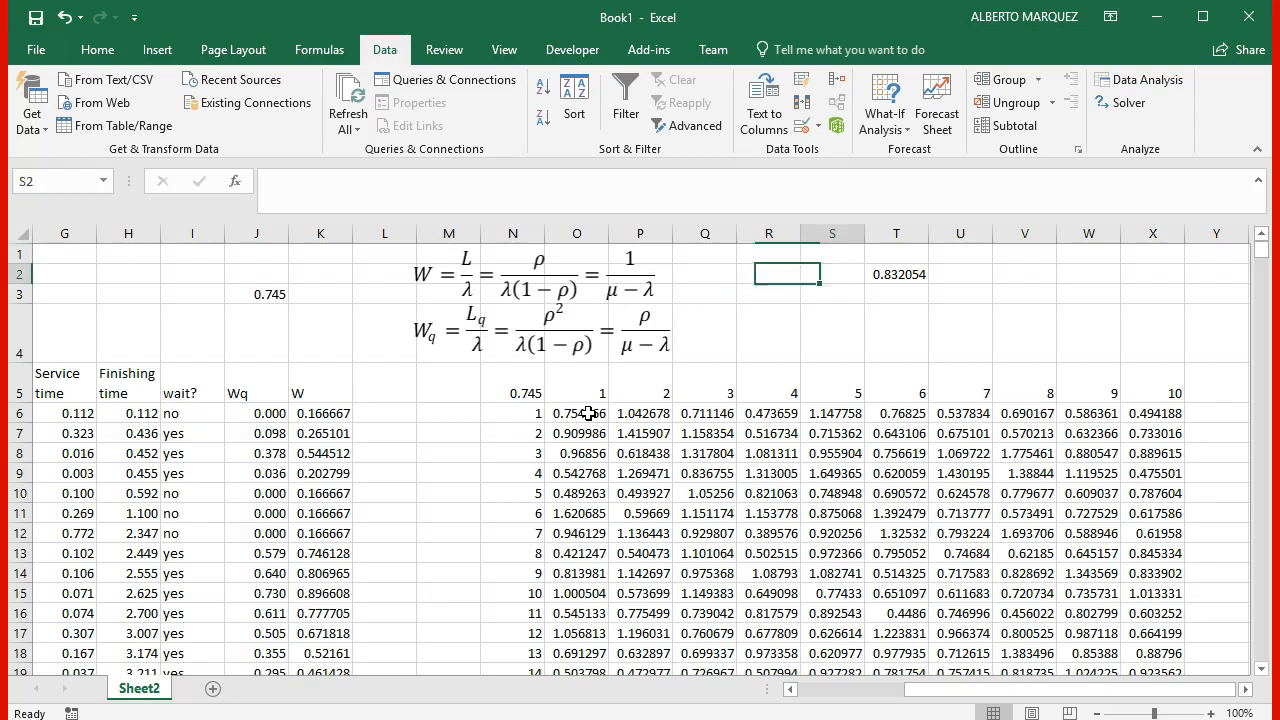
key(Right)
key(Up)
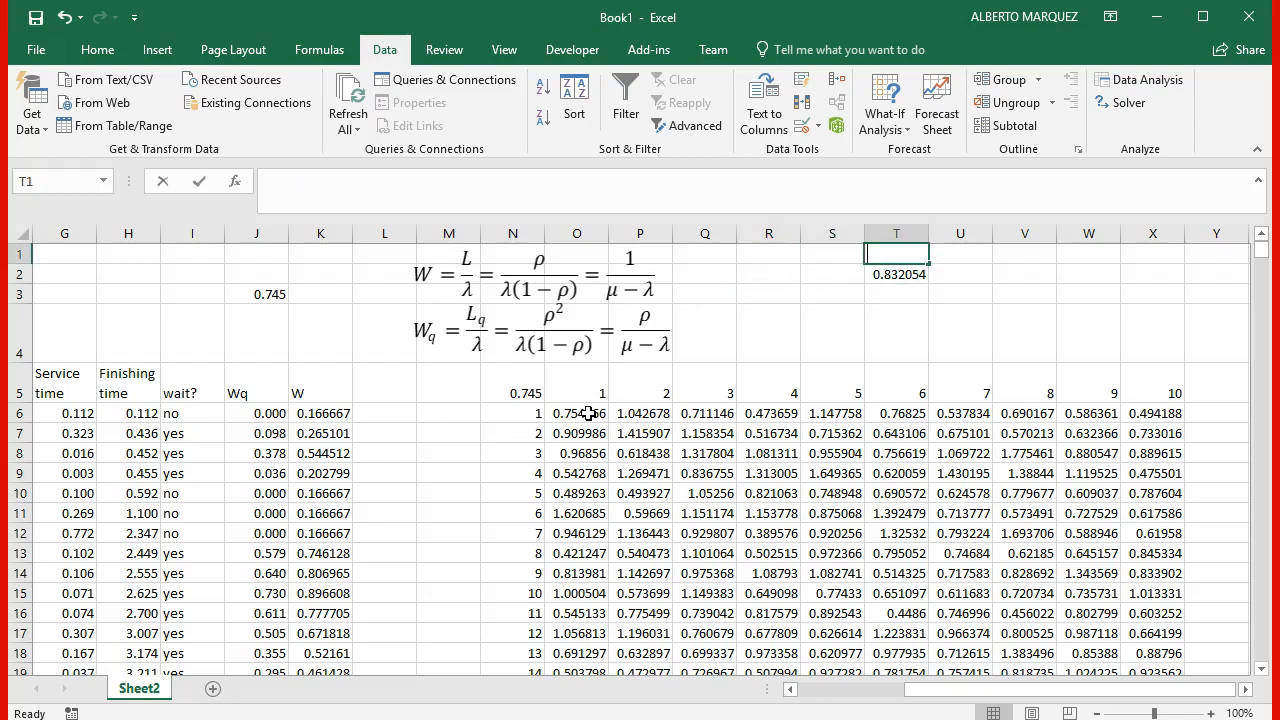
text(Wq)
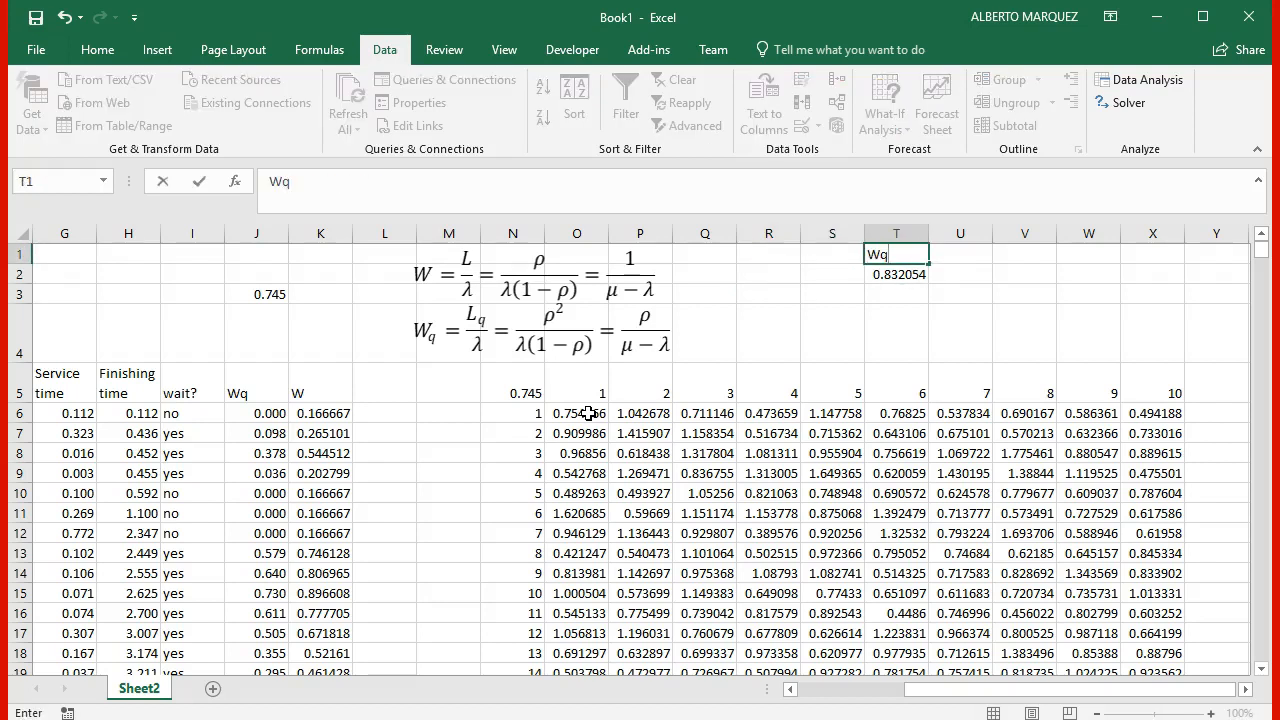
key(Tab)
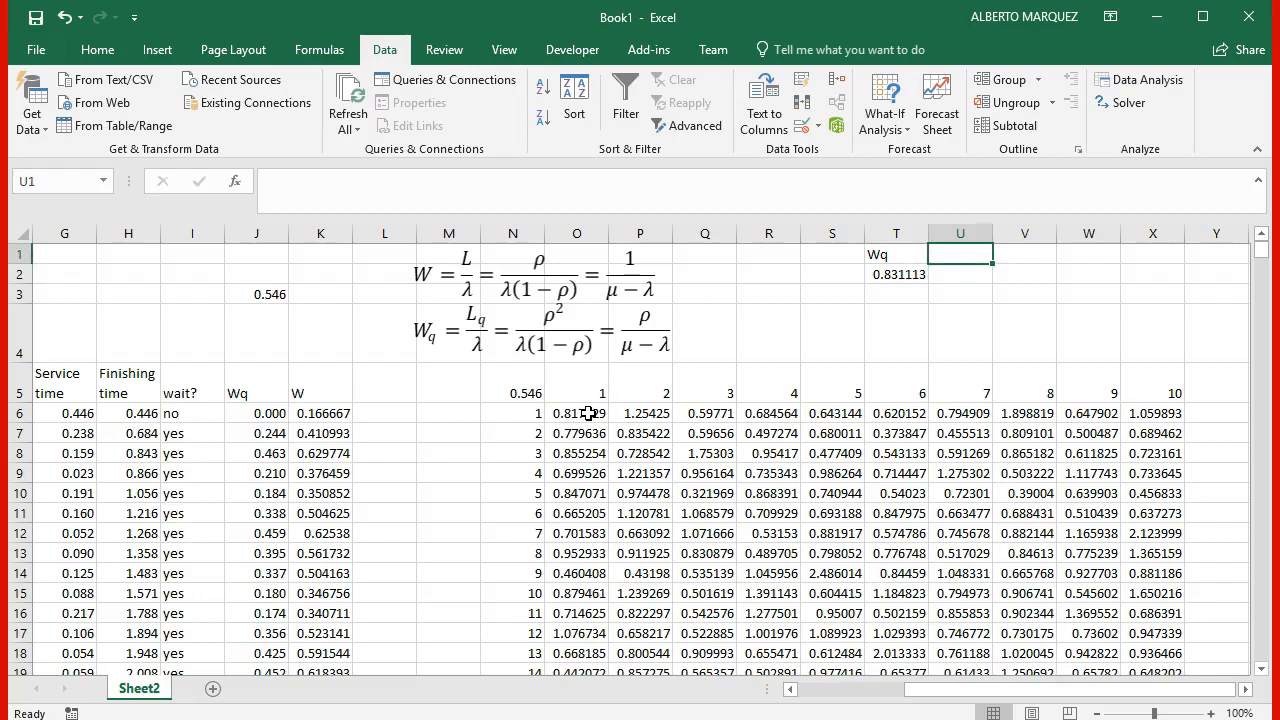
text(W)
key(Return)
Step: Label the row holding the replicated average by entering Exp/Sim in S2
key(Left)
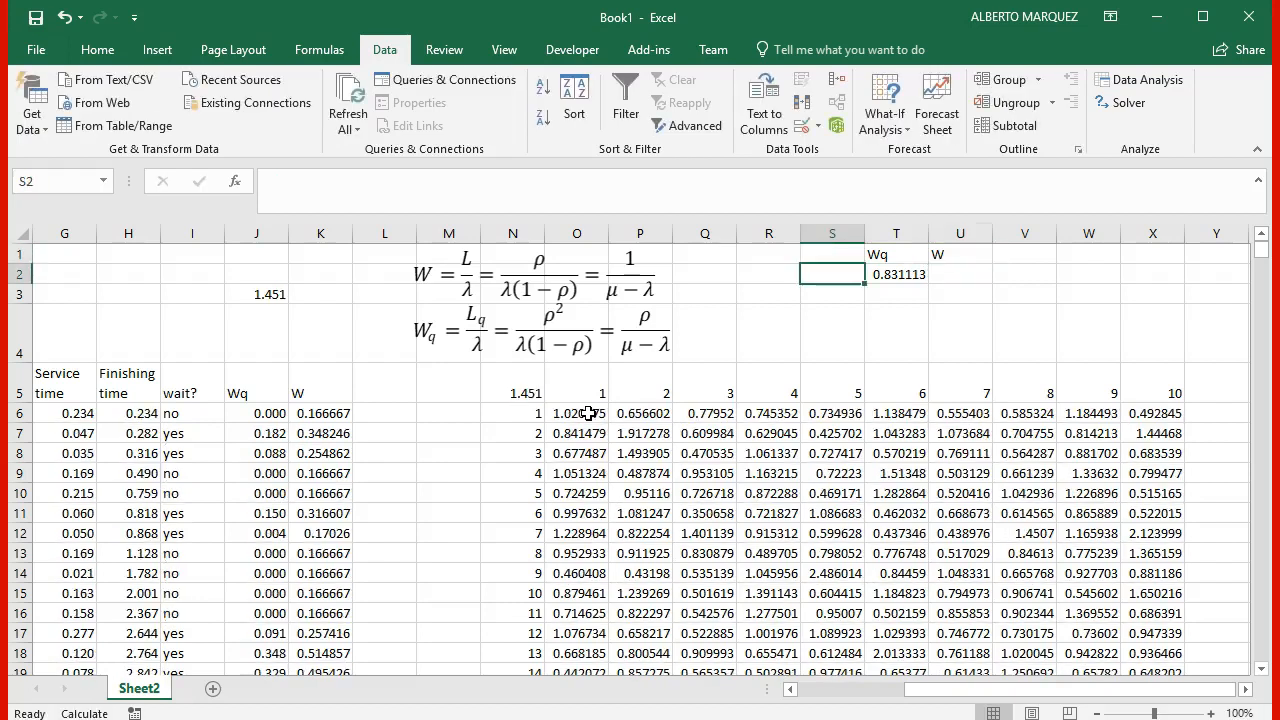
text(Exp)
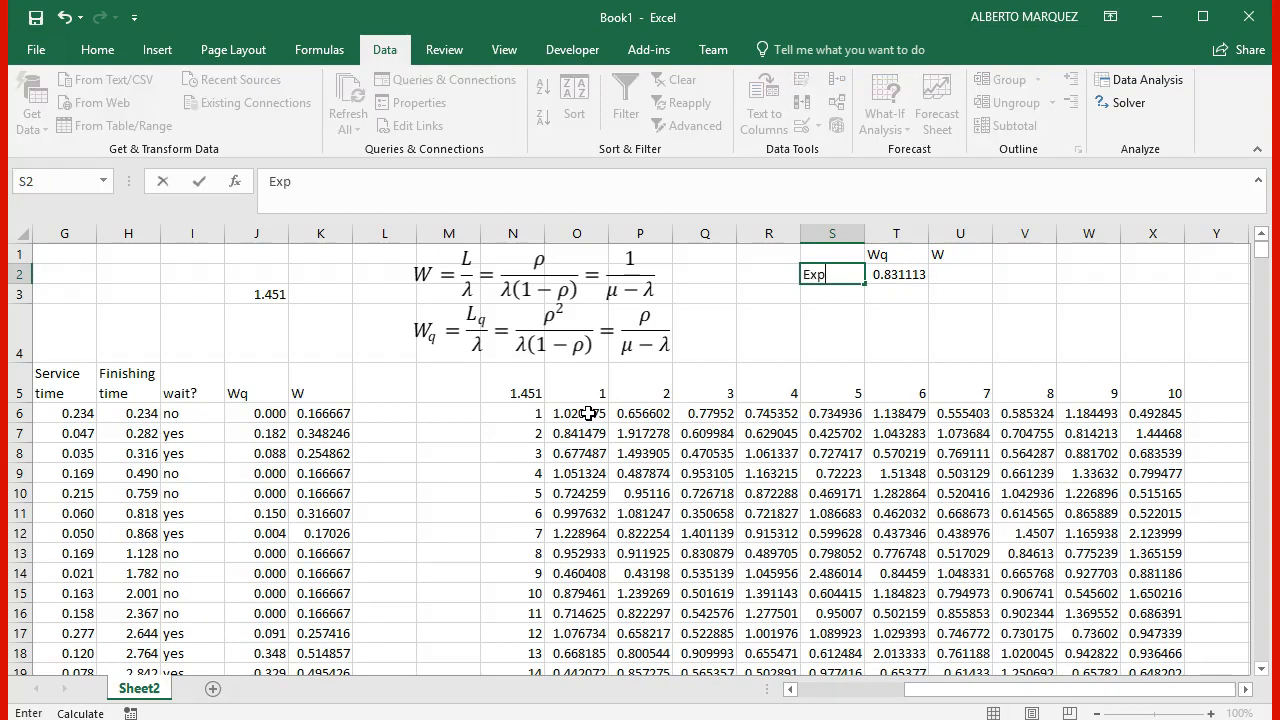
text(/Sm)
text(m)
key(Tab)
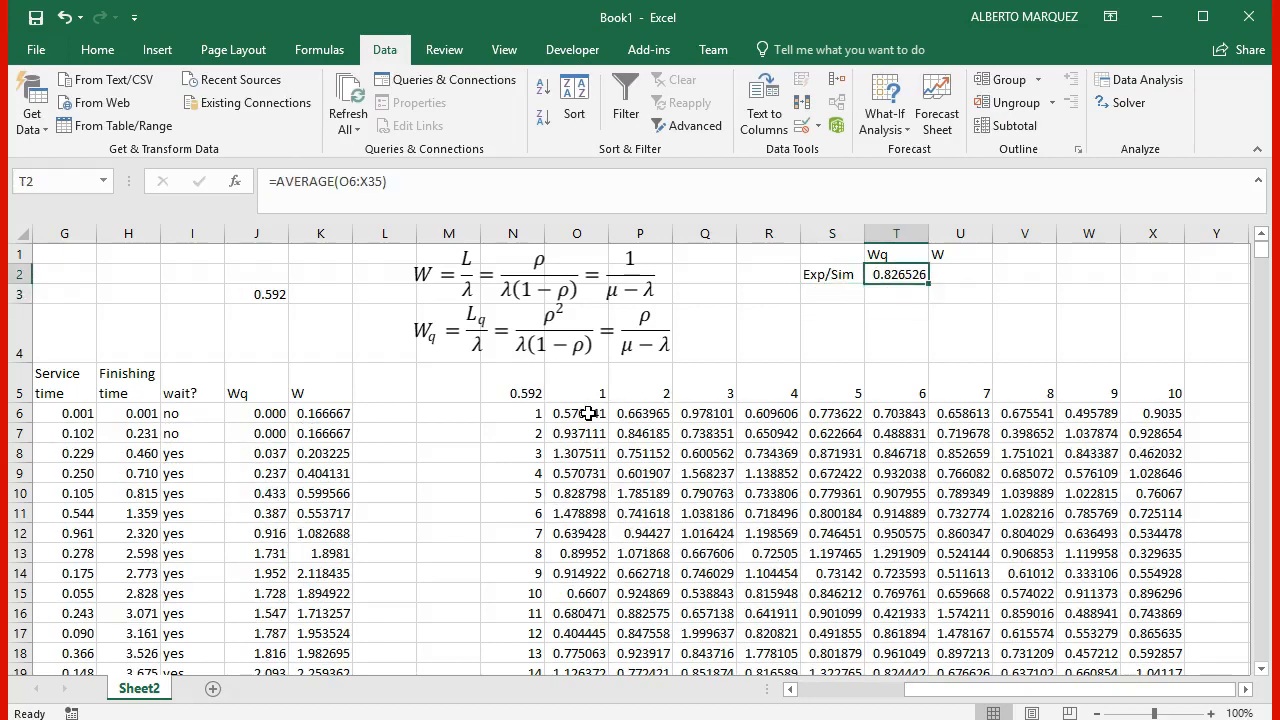
Step: Calculate the simulated W in U2 from the replicated Wq plus the mean service time with =T2+1/B2
key(Tab)
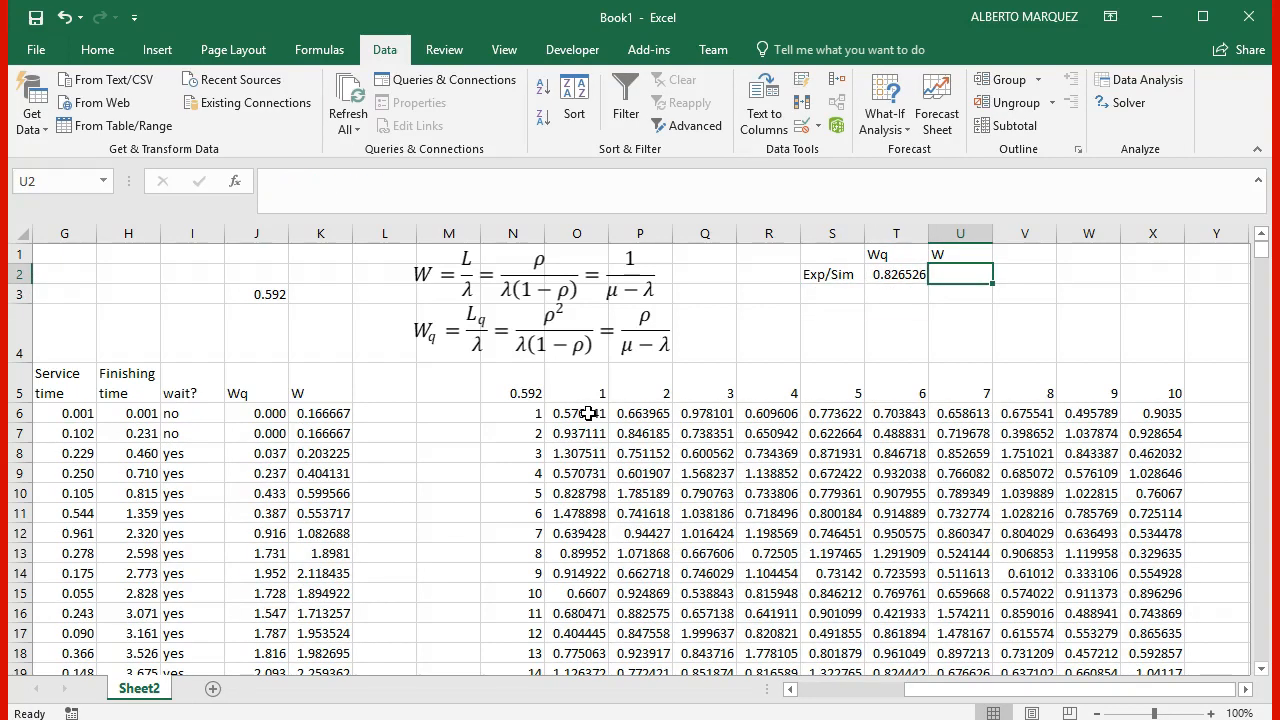
text(=)
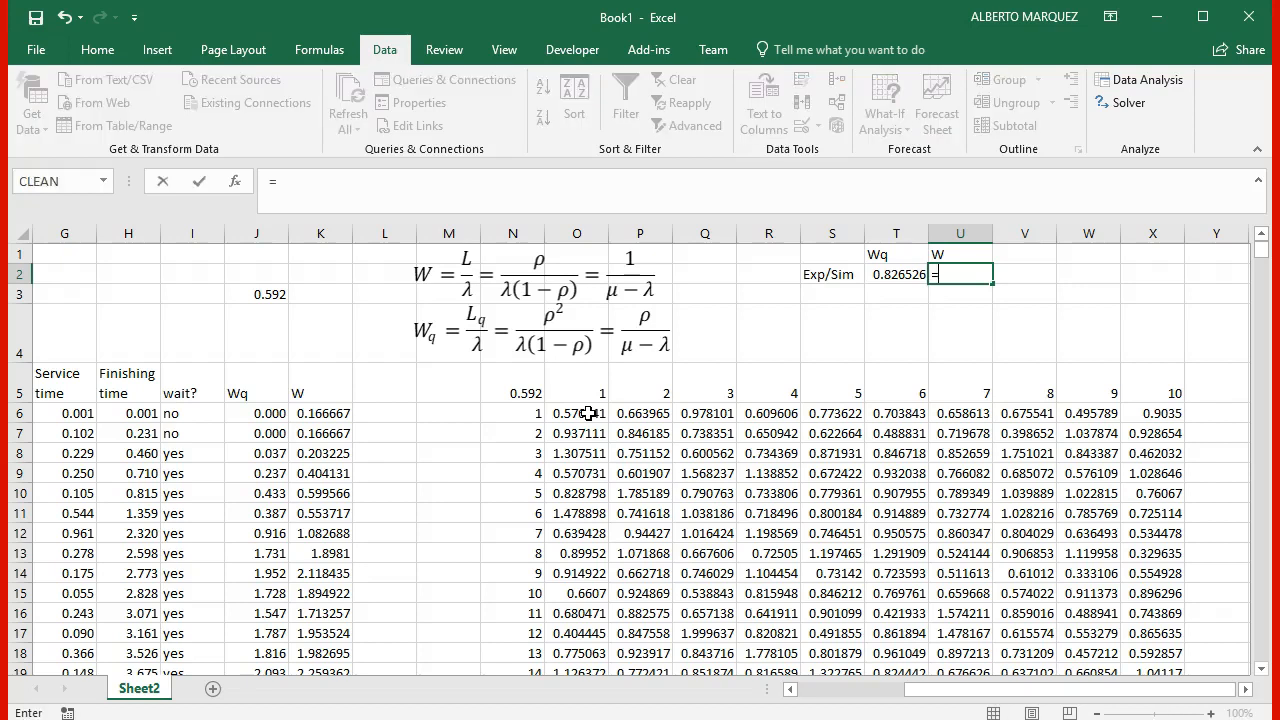
key(Left)
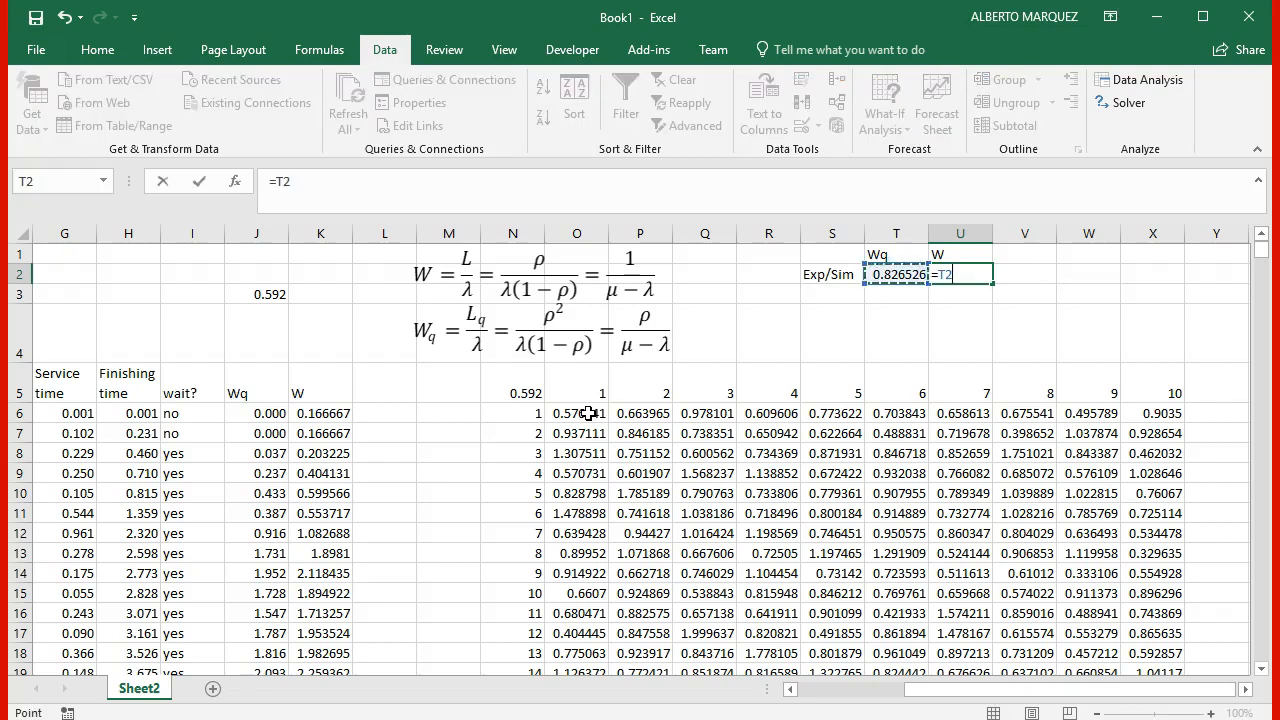
text(+)
key(Left)
key(Left)
key(Left)
key(Left)
key(Left)
key(Left)
key(Left)
key(Left)
key(Left)
key(Left)
key(Left)
key(Left)
key(Left)
key(Left)
key(Left)
key(Left)
key(Left)
key(Left)
key(Left)
key(Left)
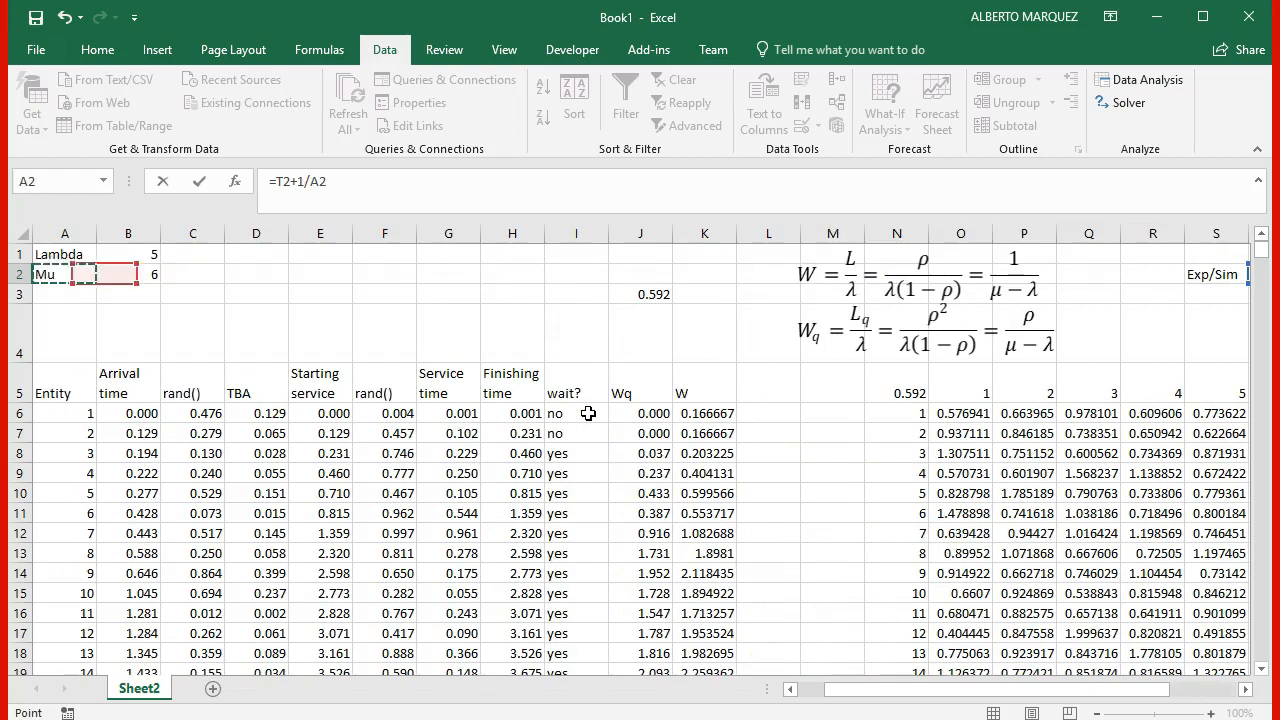
key(Right)
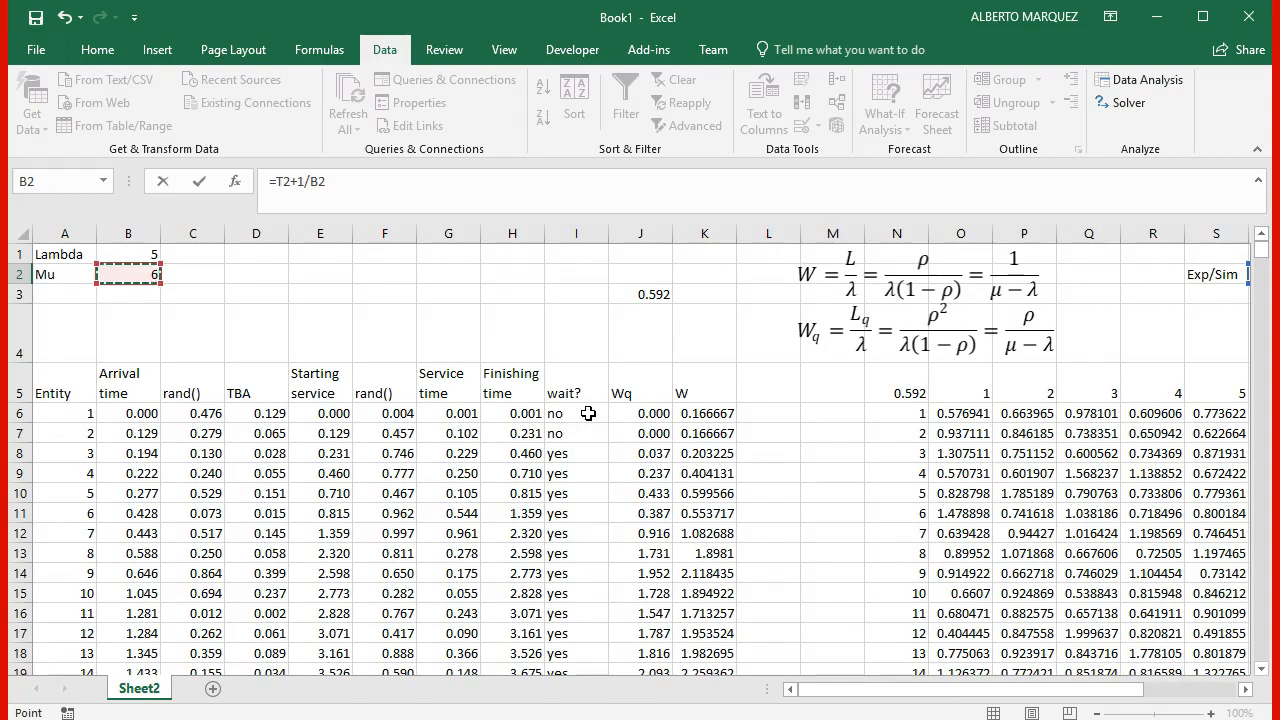
key(Return)
key(Return)
key(Up)
key(Up)
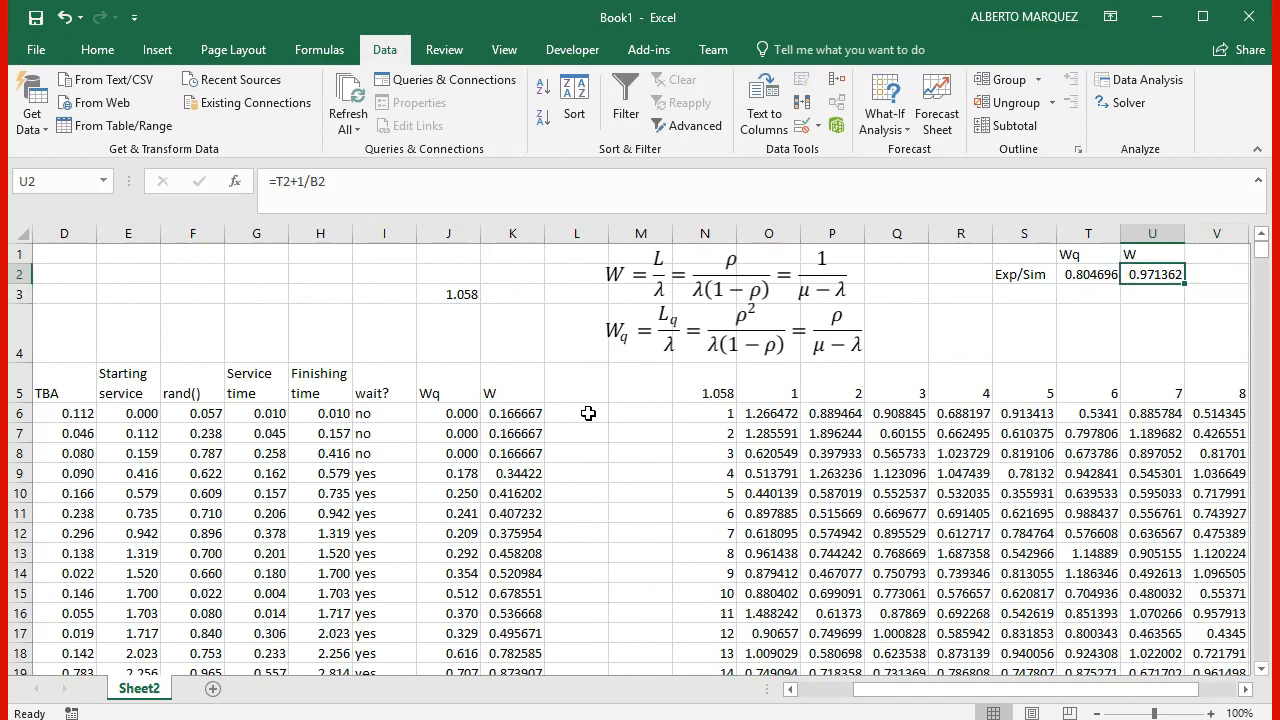
Step: Label the row below Exp/Sim by entering Wq in S3
key(Down)
key(Left)
key(Left)
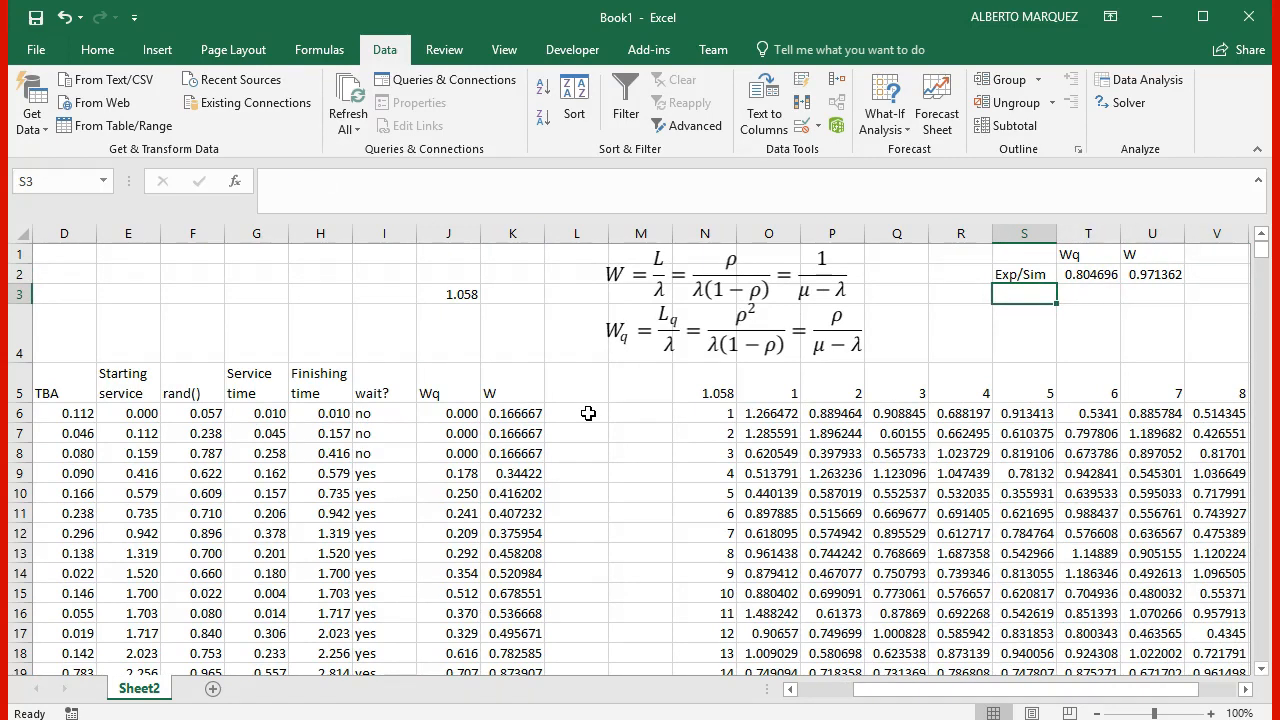
text(Wq)
Step: Calculate the theoretical W in U3 from Mu and Lambda with =1/(B2-B1)
key(Right)
key(Right)
text(1/()
key(Home)
text(=)
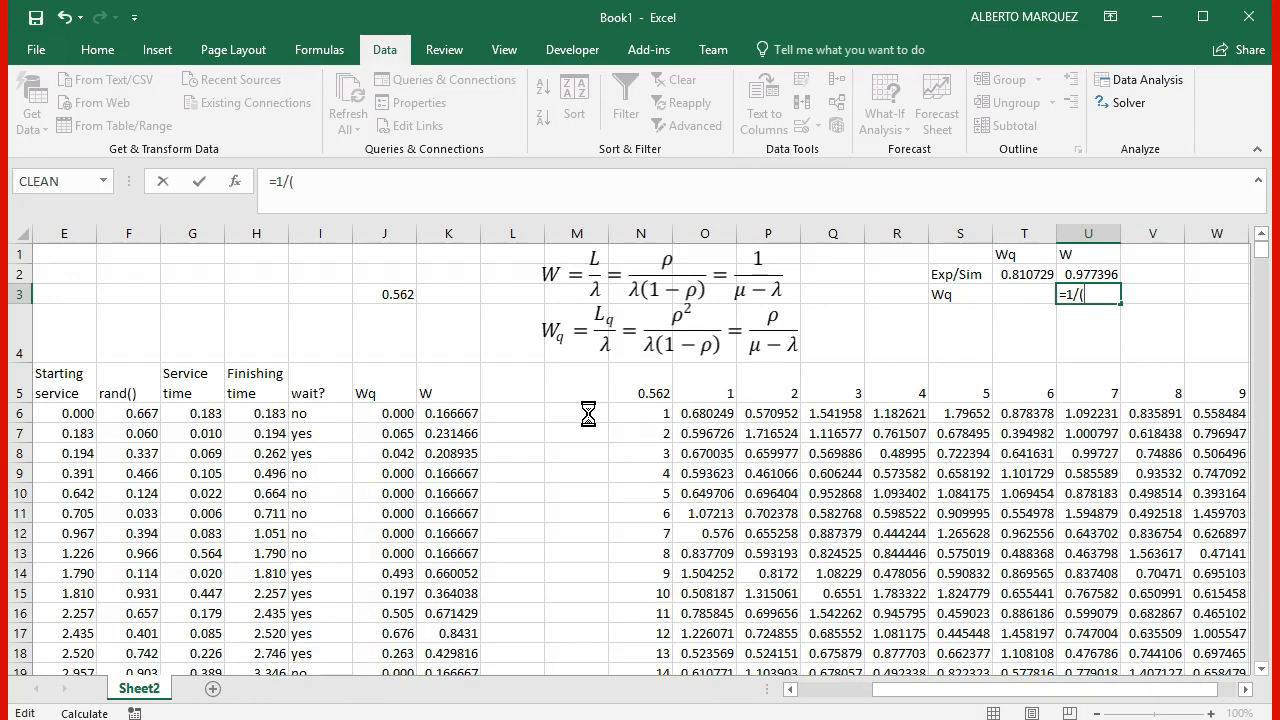
key(Left)
key(Left)
key(Left)
key(Left)
key(Left)
key(Left)
key(Left)
key(Left)
key(Left)
key(Left)
key(Left)
key(Left)
key(Left)
key(Left)
key(Left)
key(Left)
key(Left)
key(Left)
key(Left)
key(Left)
key(Right)
key(Up)
text(-)
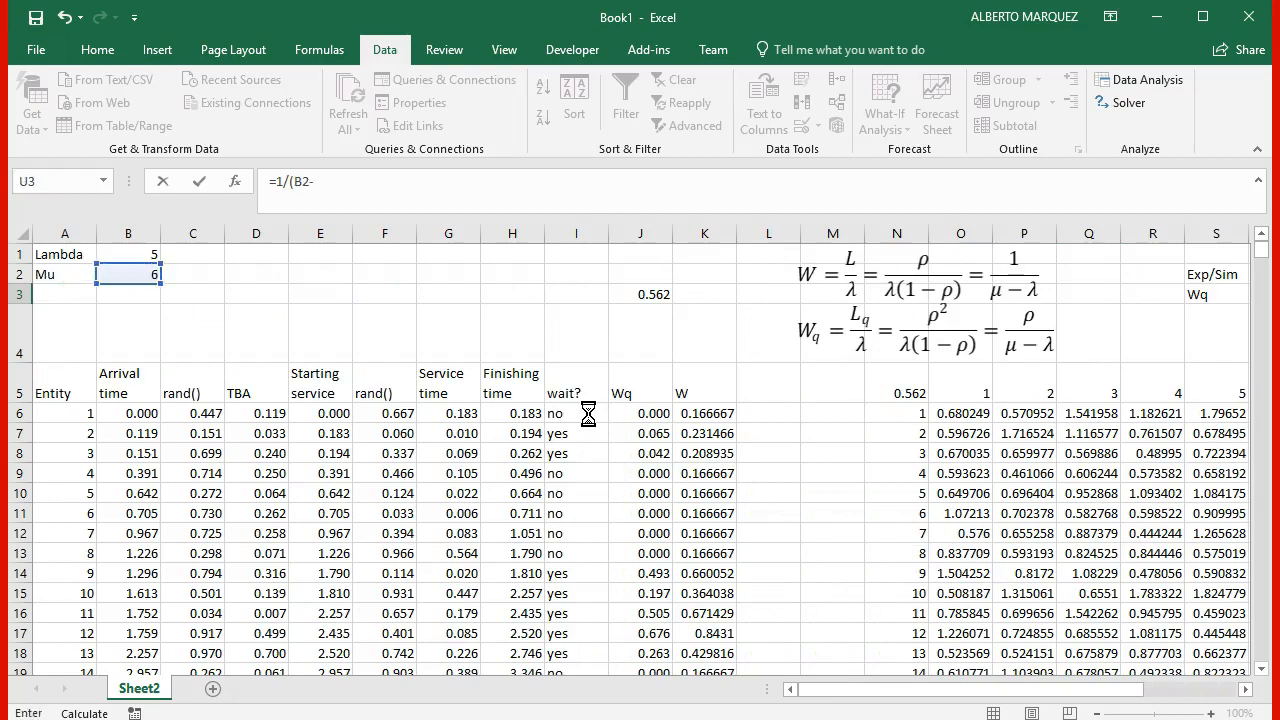
key(Left)
key(Left)
key(Left)
key(Left)
key(Left)
key(Left)
key(Left)
key(Left)
key(Left)
key(Left)
key(Left)
key(Left)
key(Left)
key(Left)
key(Left)
key(Left)
key(Left)
key(Left)
key(Left)
key(Left)
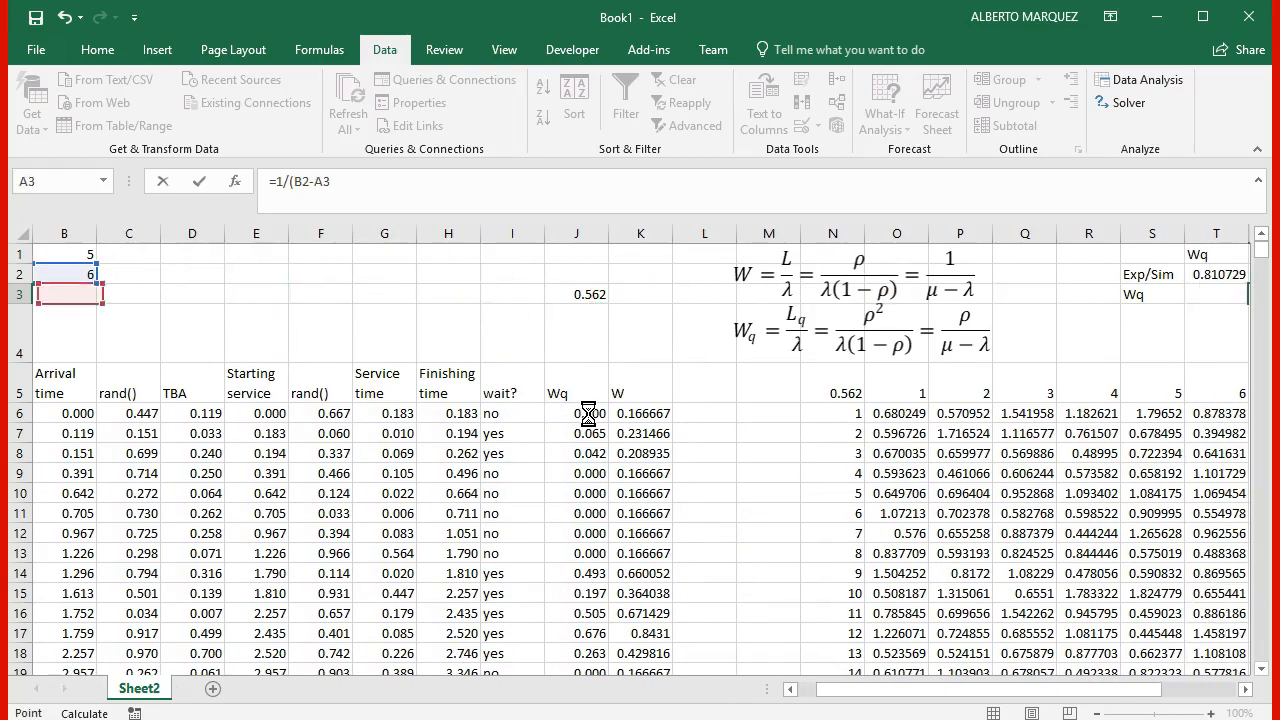
key(Up)
key(Up)
key(Right)
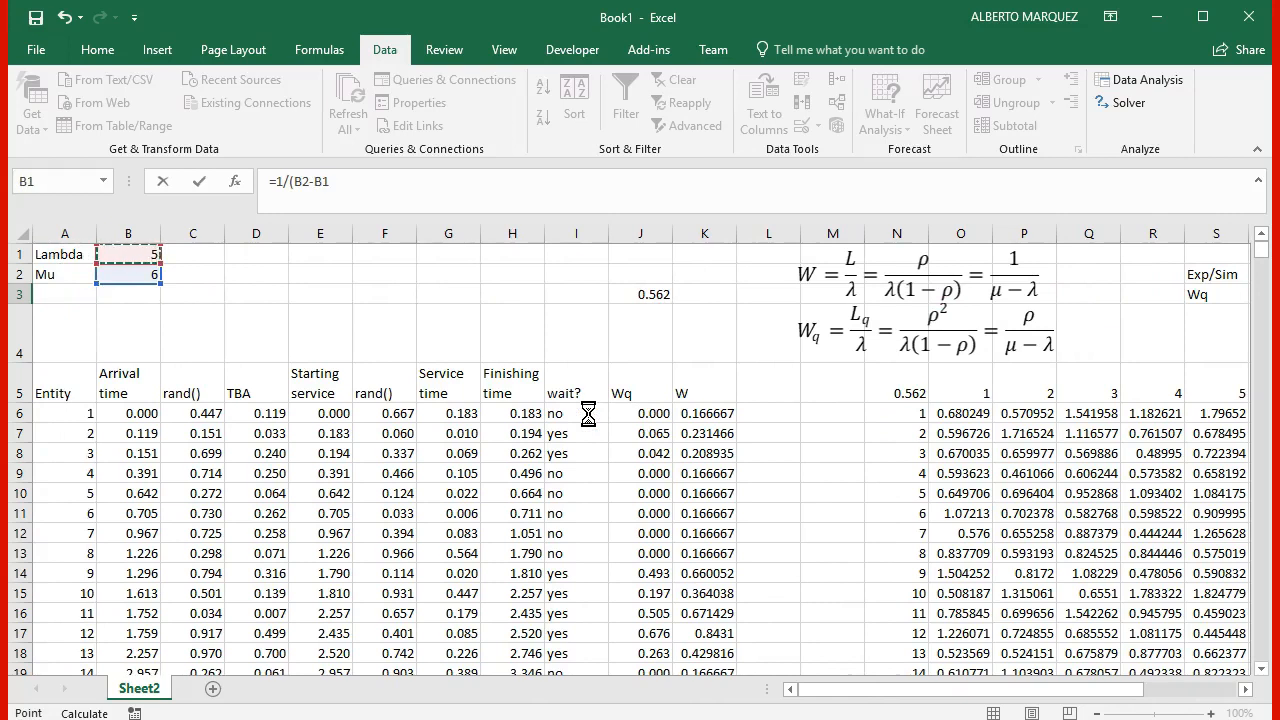
text())
key(Return)
Step: Calculate the theoretical Wq in T3 by subtracting the mean service time from W with =U3-1/B2
key(Right)
key(Right)
key(Right)
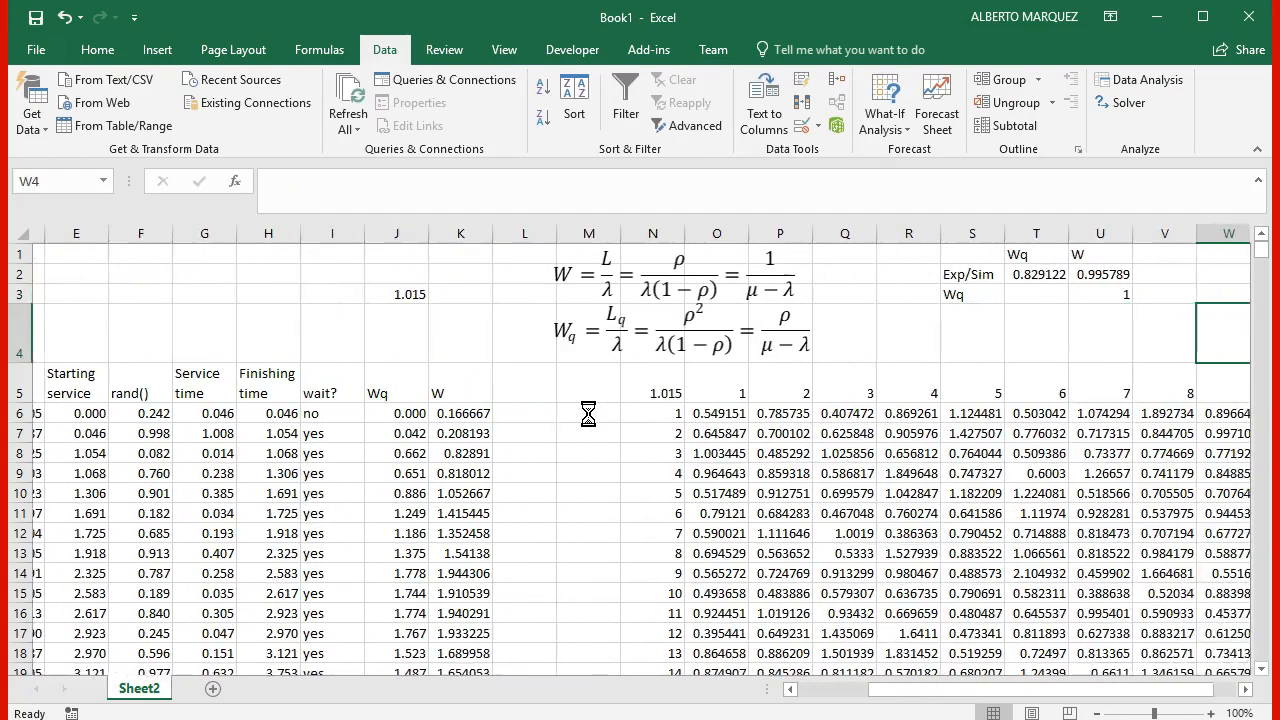
key(Up)
key(Left)
key(Left)
key(Left)
key(Left)
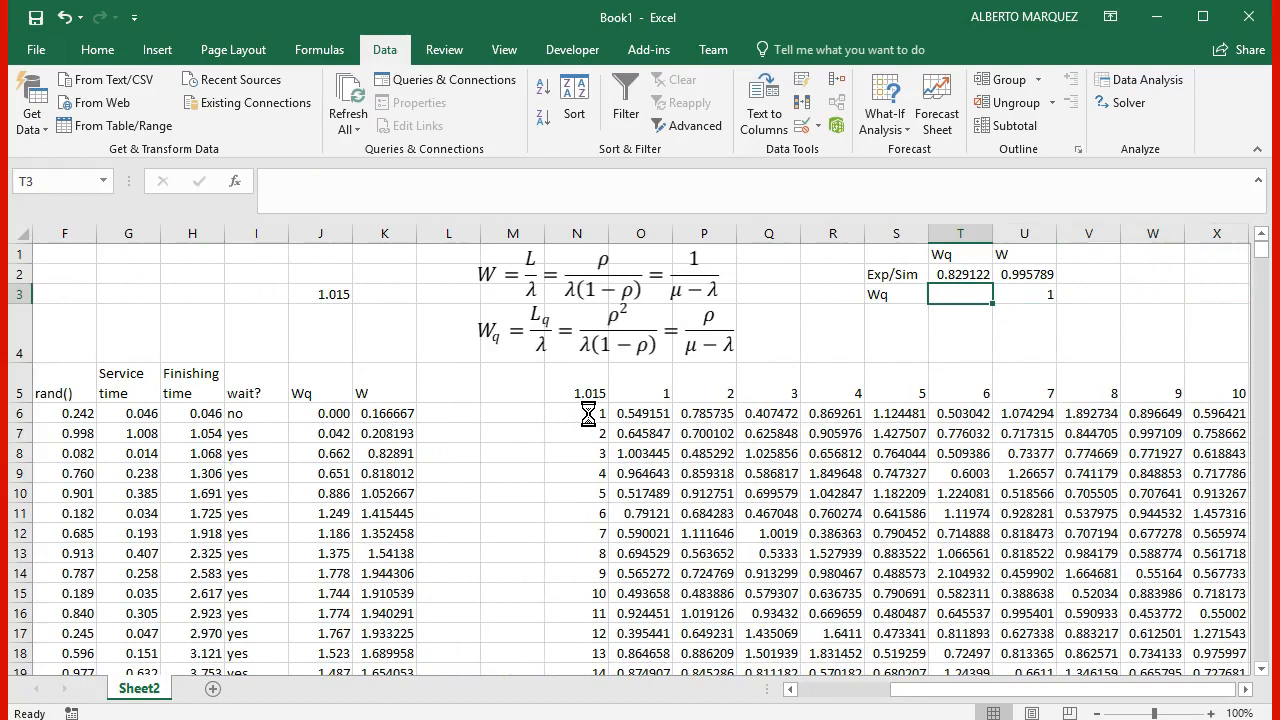
text(=)
key(Right)
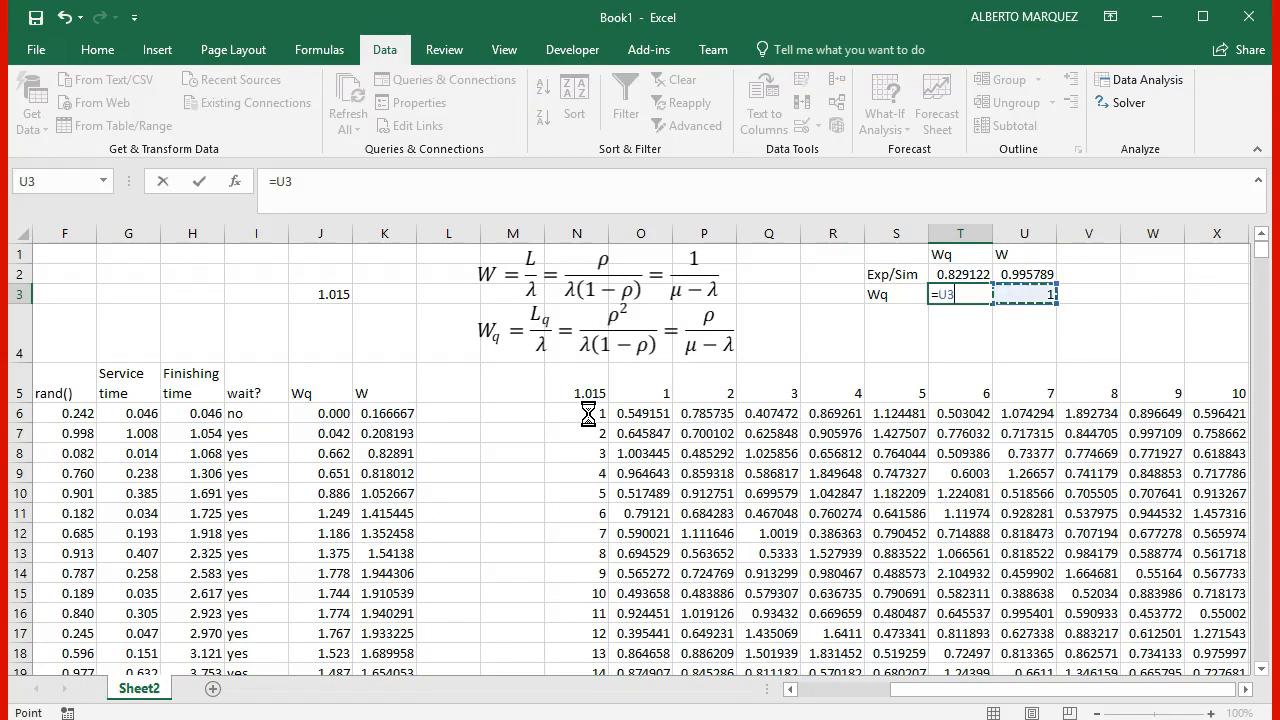
text(-)
text(()
text(/)
key(Left)
key(ctrl+Left)
key(ctrl+Left)
key(Up)
key(Right)
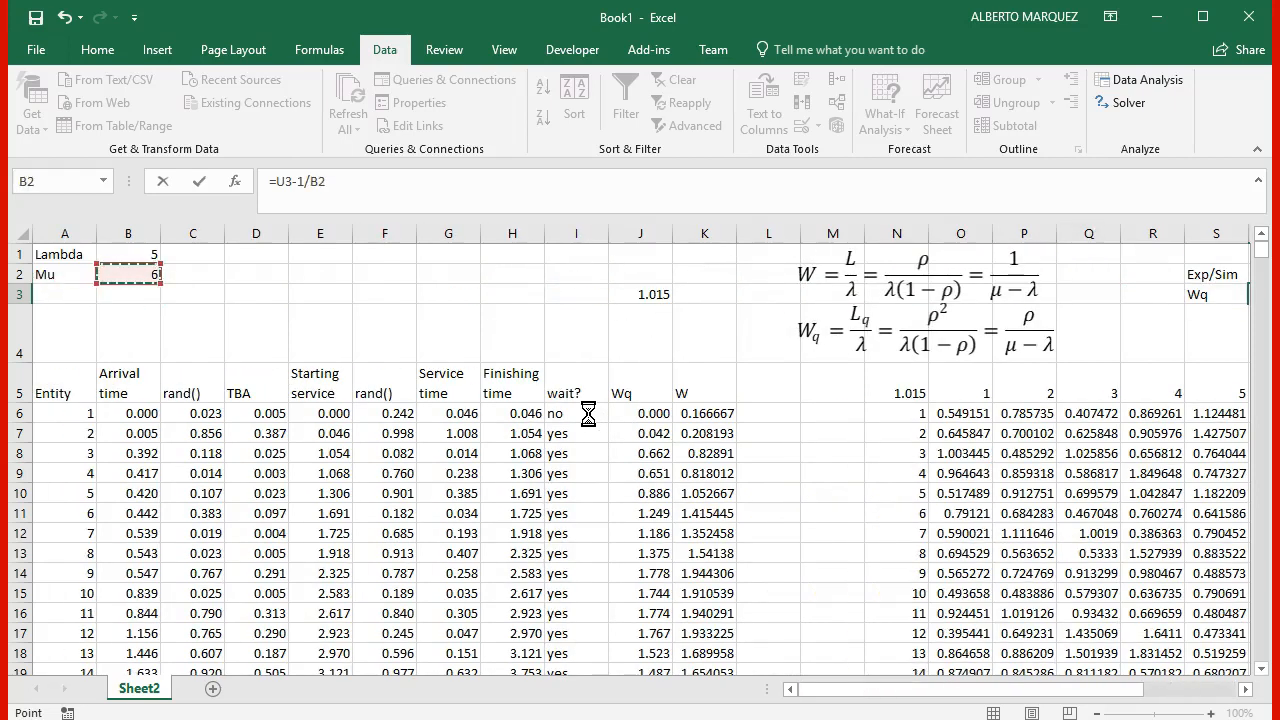
key(Return)
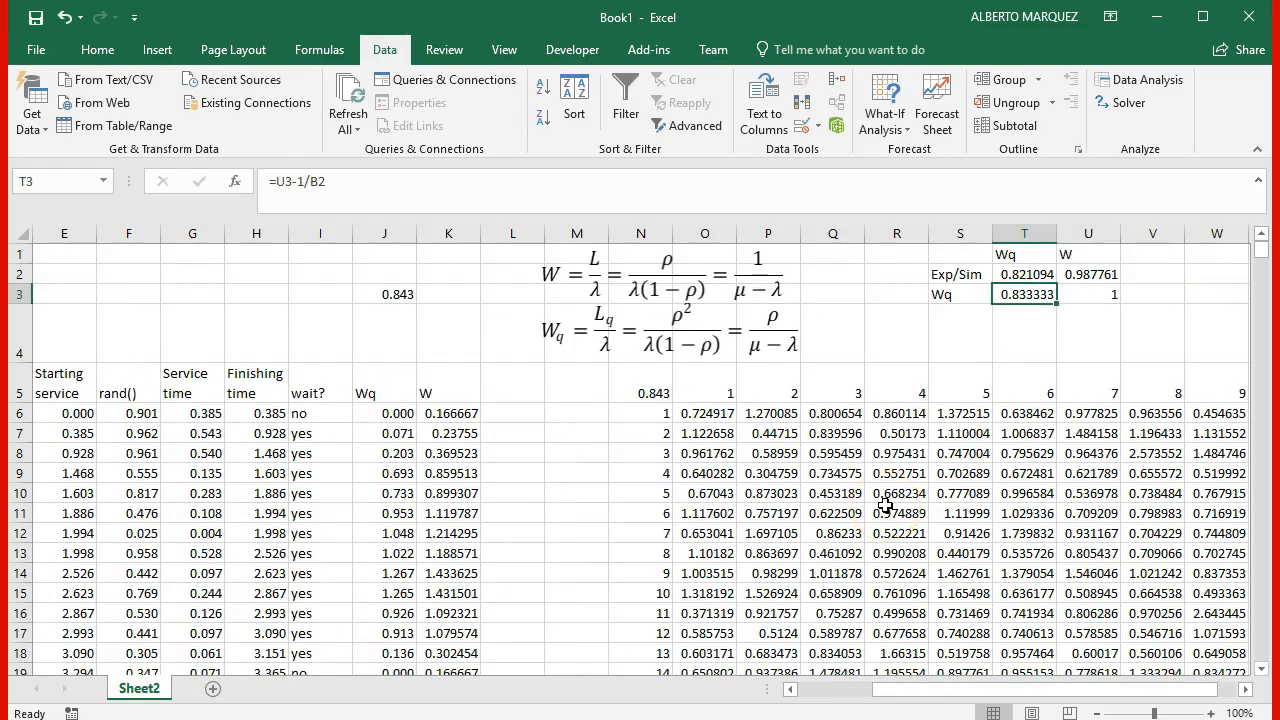
Step: Recalculate the sheet several times to compare the simulated Wq and W with the theoretical values in T2:U3
key(Right)
key(Right)
key(Right)
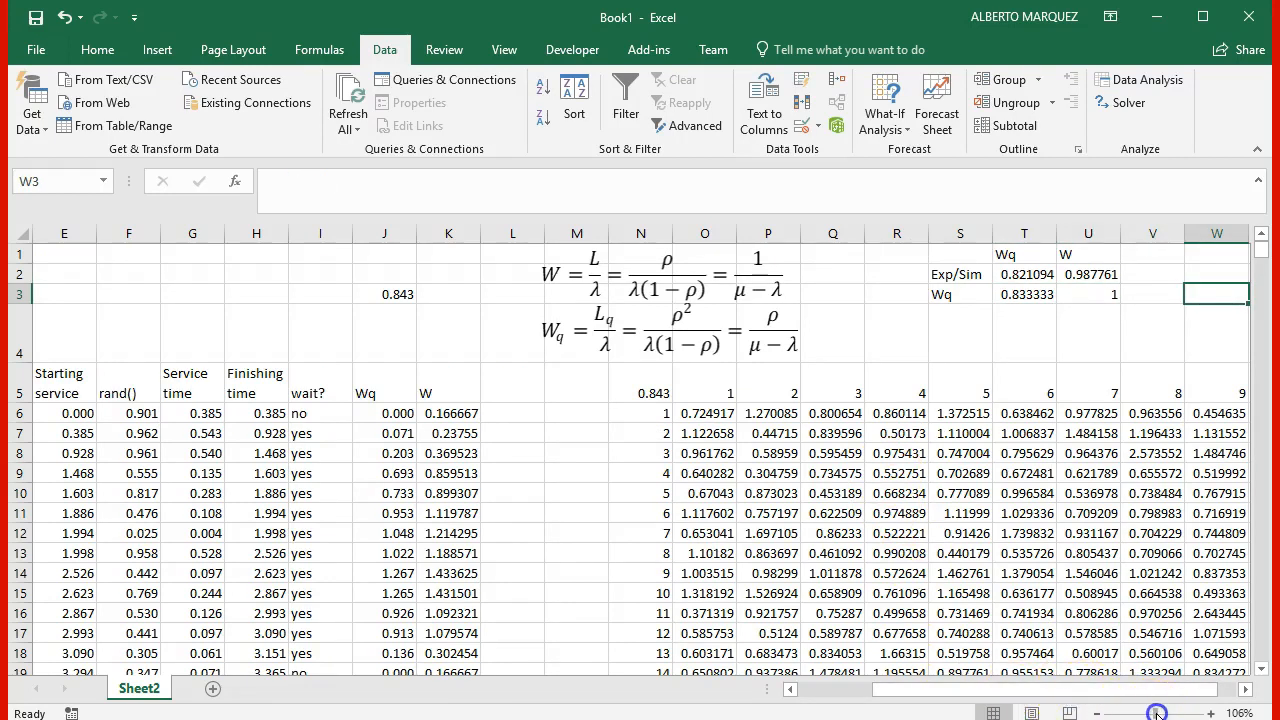
drag(1156, 714, 1159, 714)
scroll(1136, 599, up, 1)
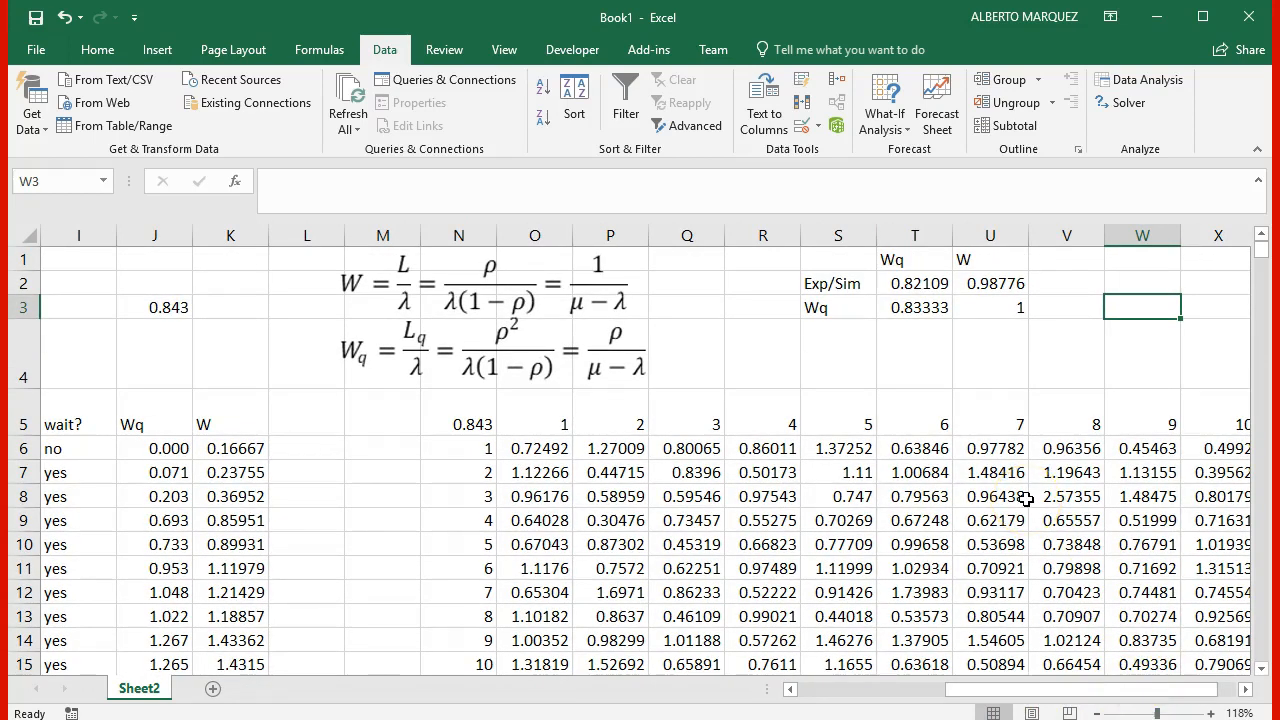
key(F9)
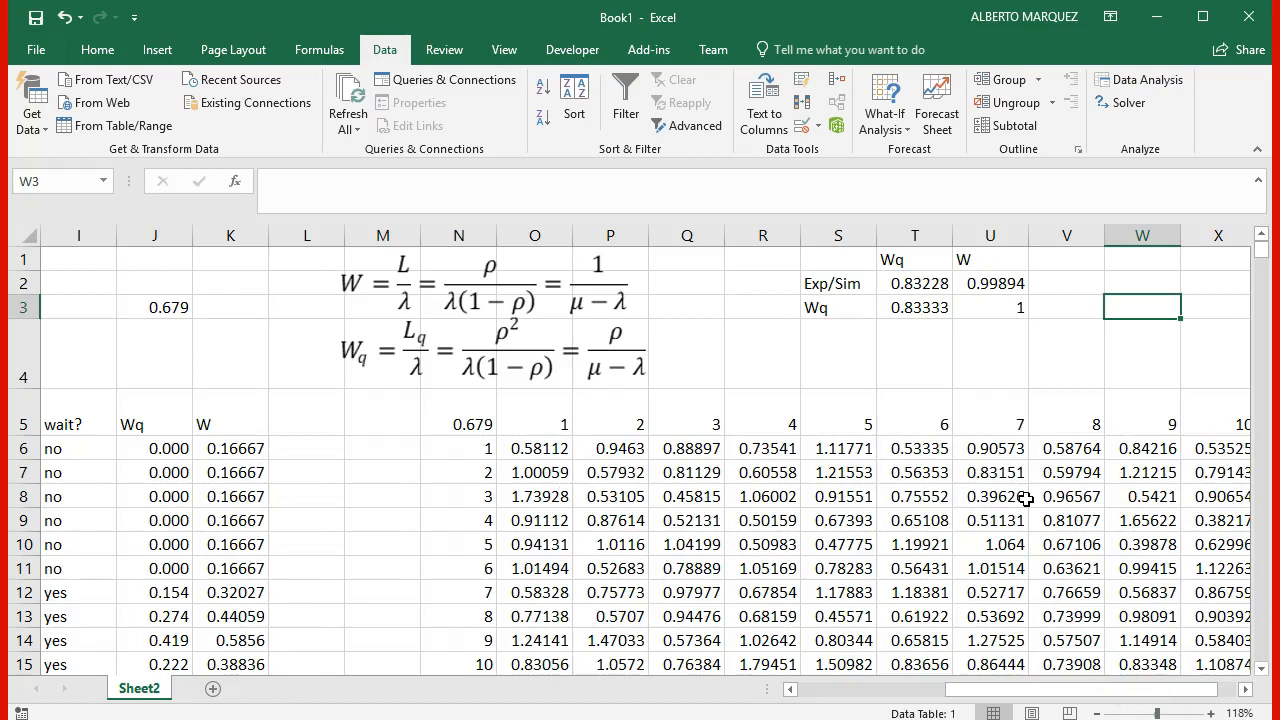
key(F9)
key(F9)
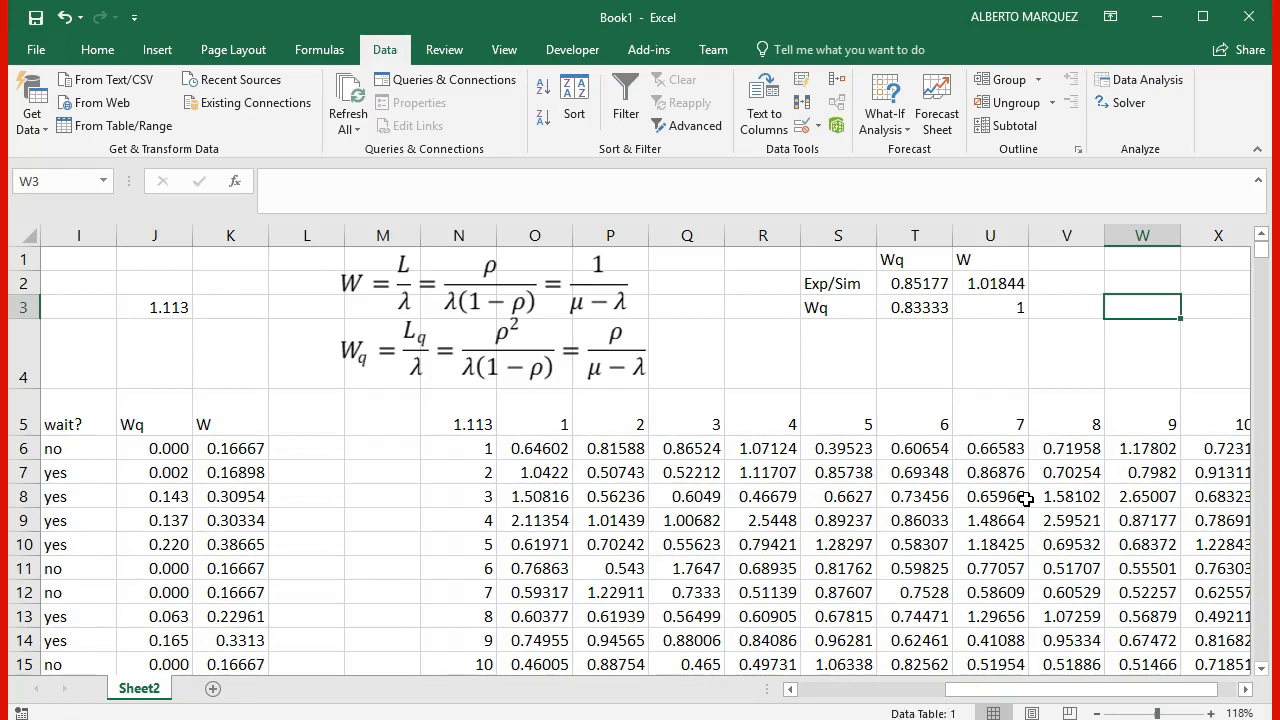
key(F9)
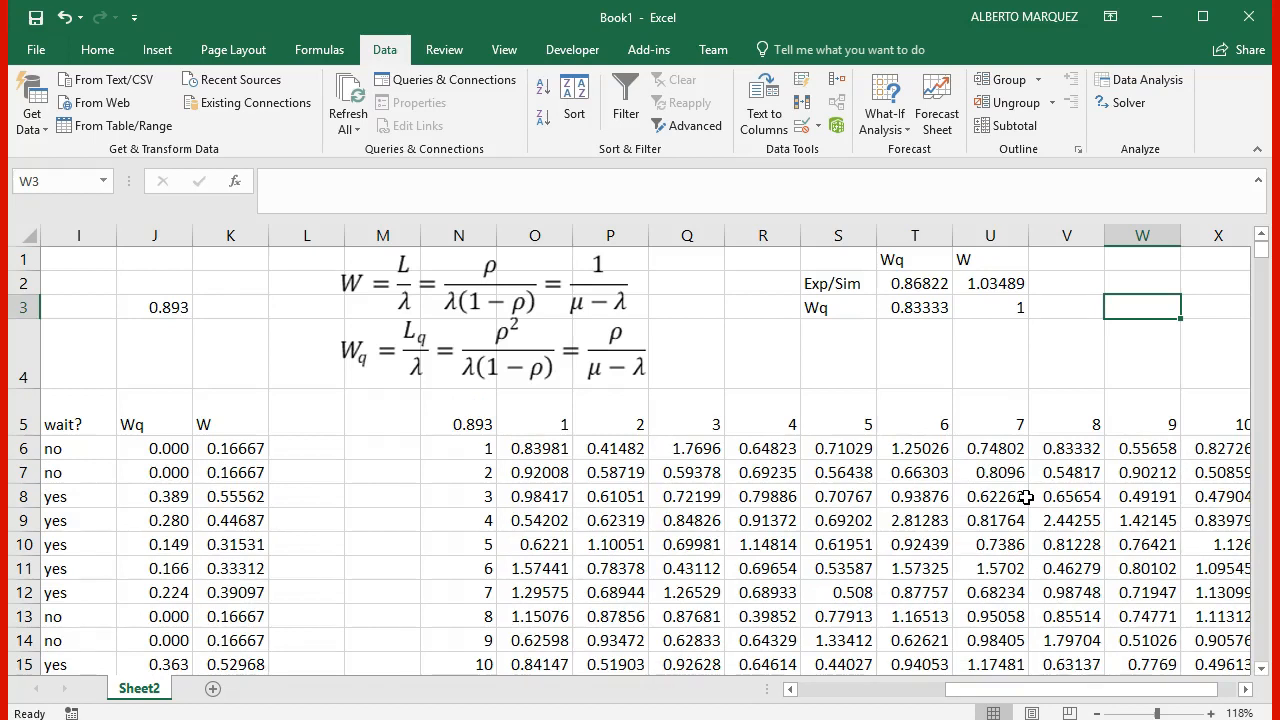
key(F9)
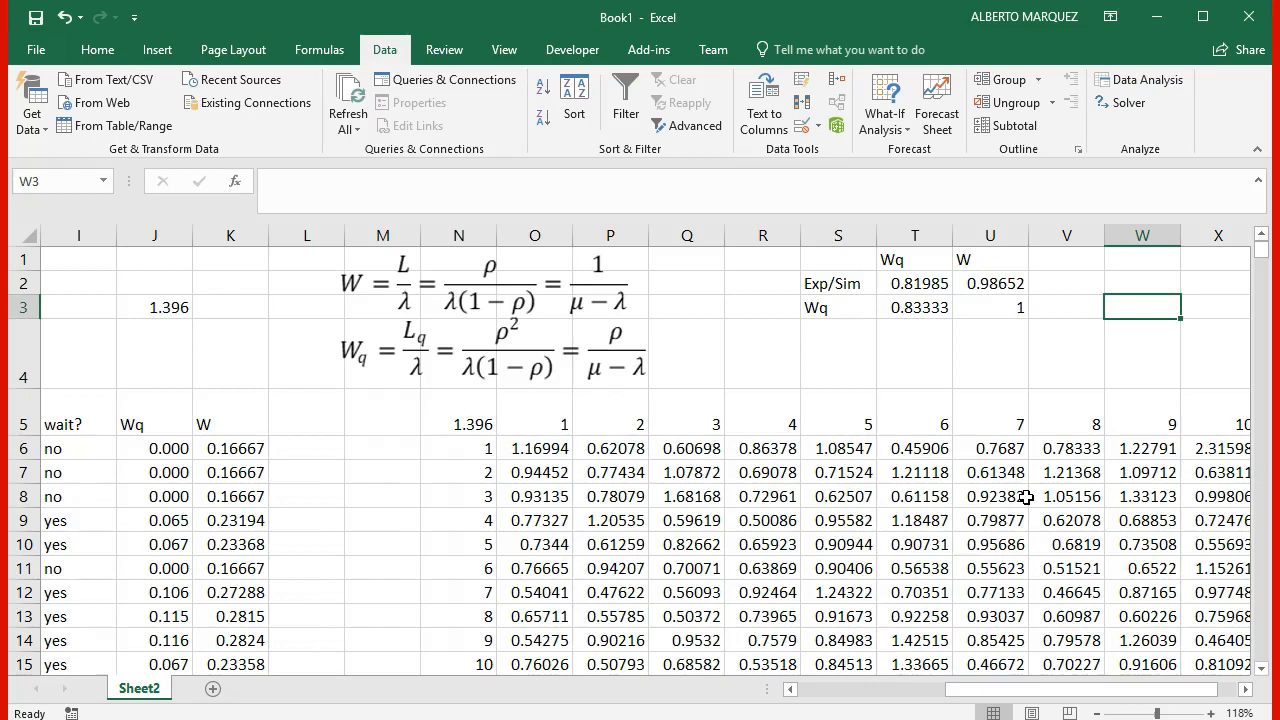
key(F9)
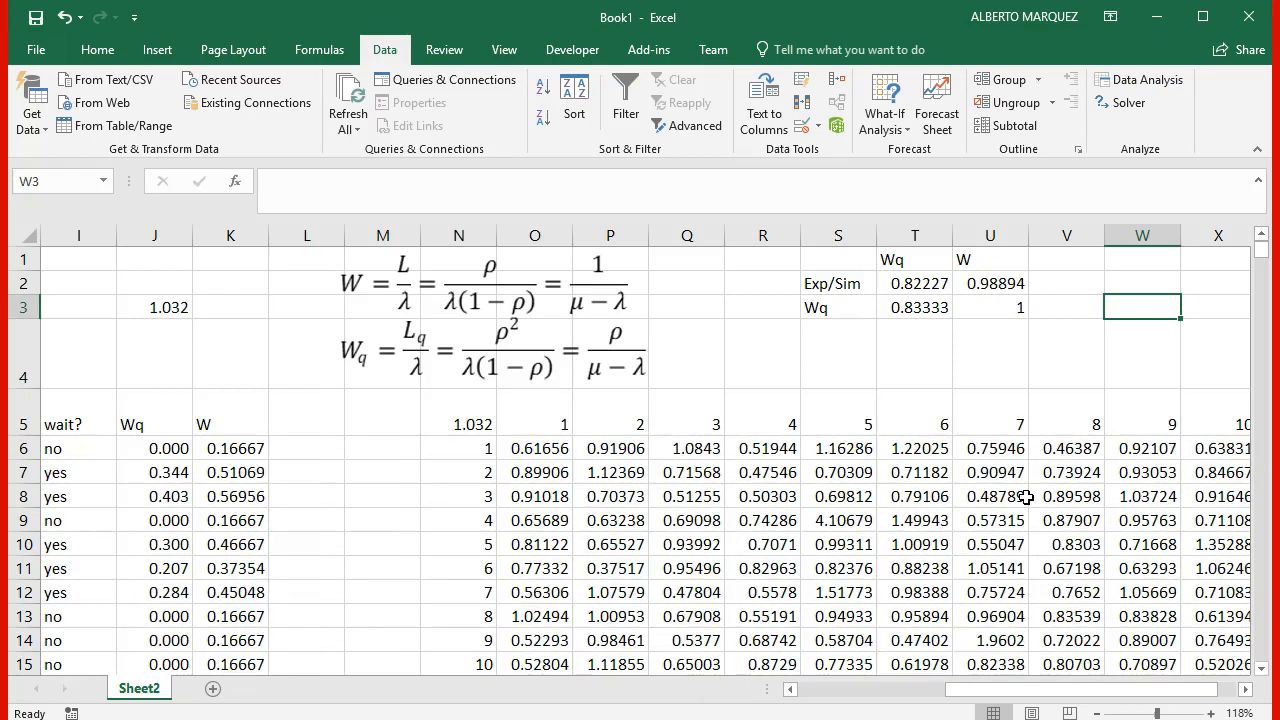
key(F9)
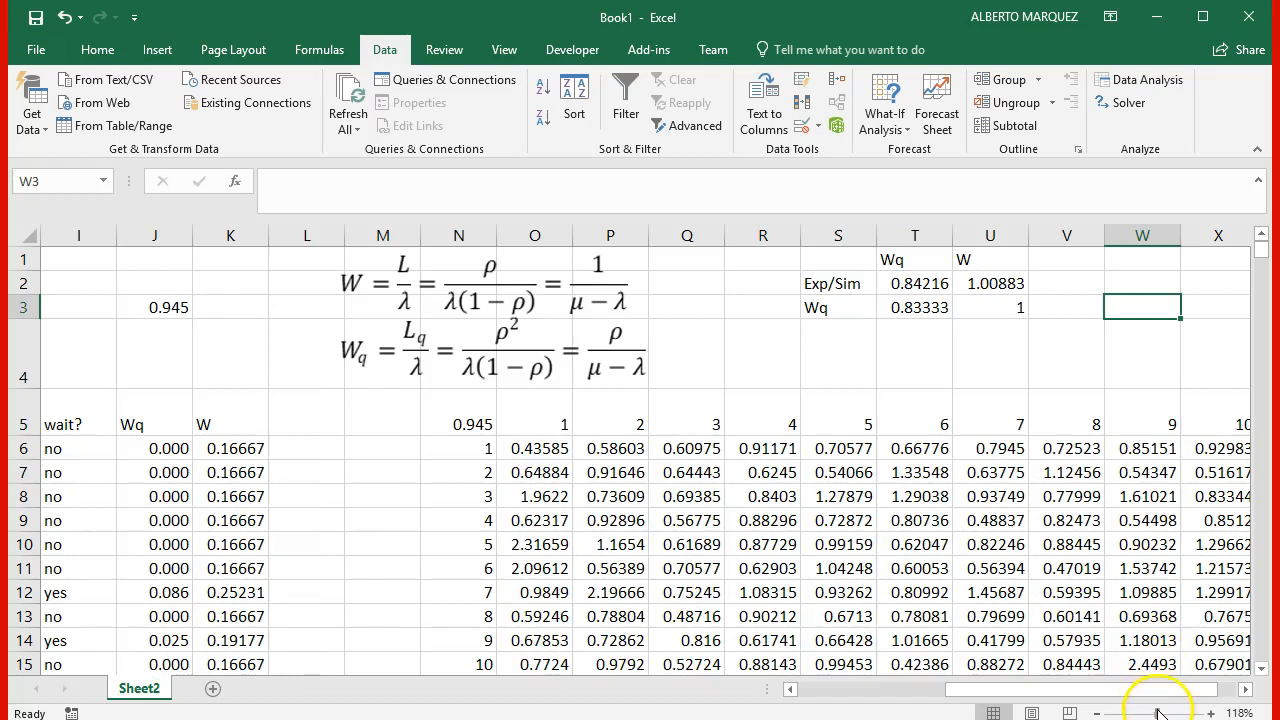
Step: Enter the heading Entity based statistics in J4, merged, centred and wrapped across J4:K4 above the Wq and W columns
drag(972, 690, 772, 688)
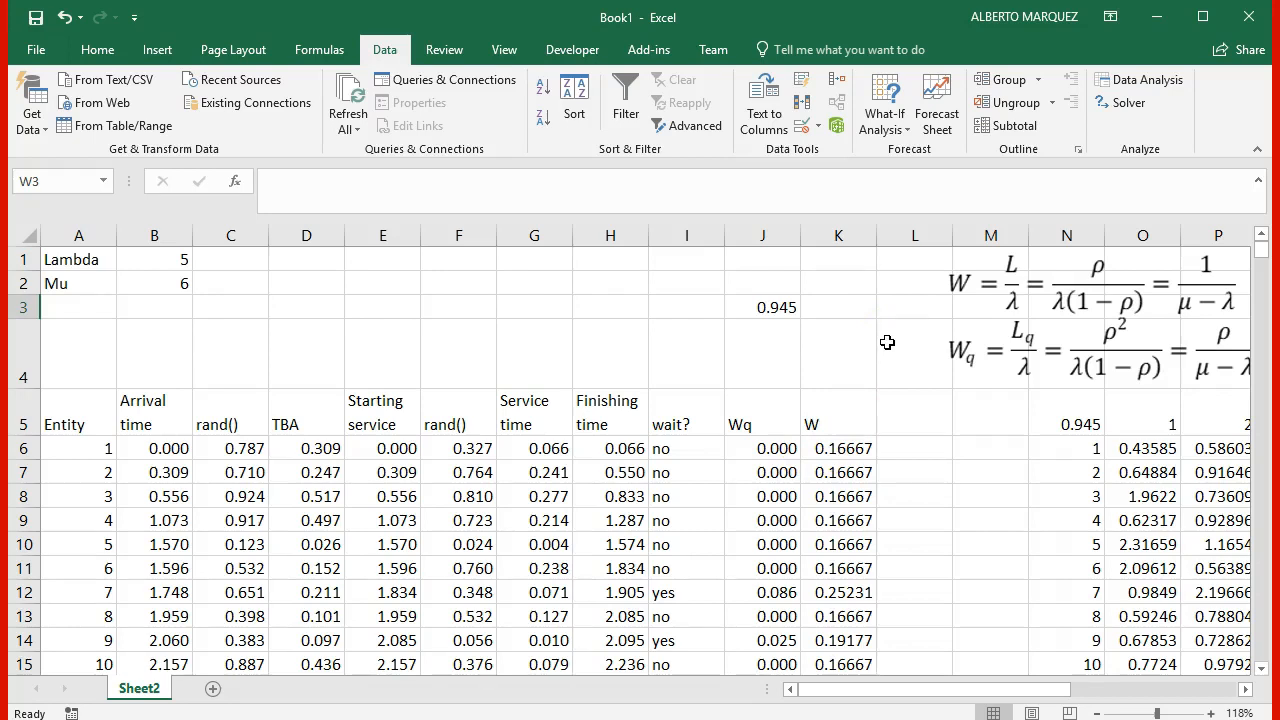
click(777, 368)
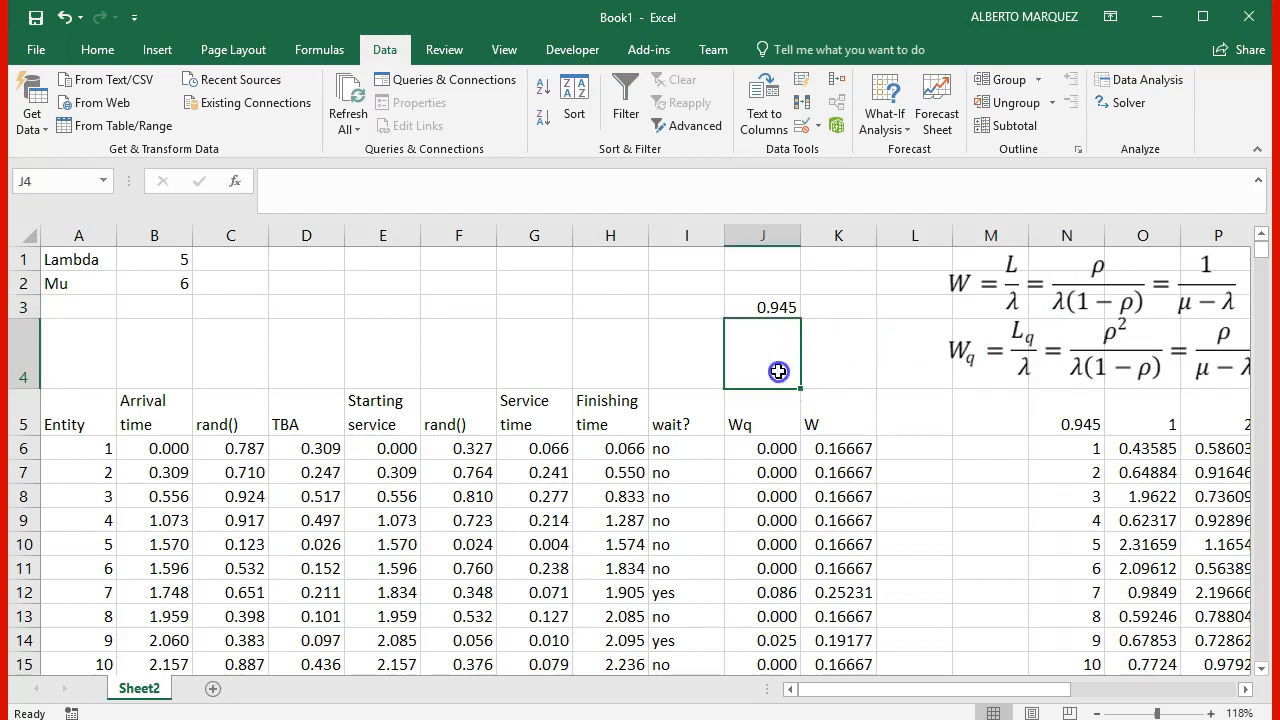
text(Esntity)
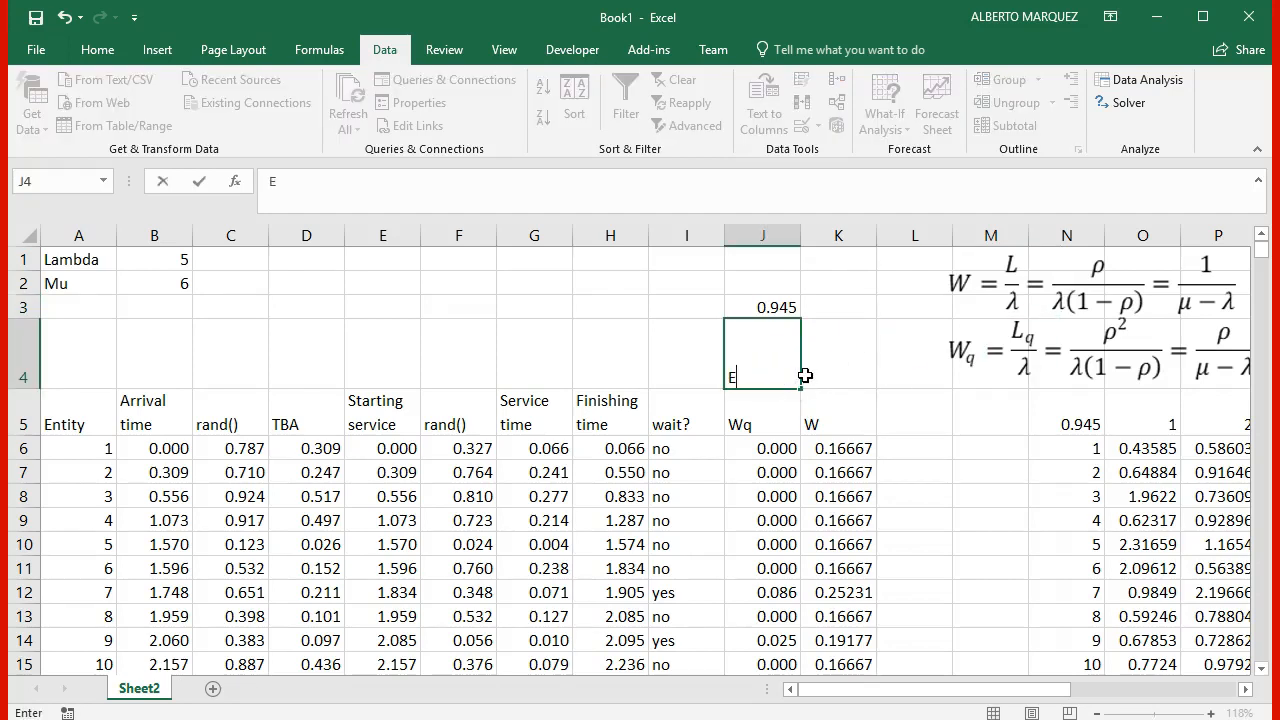
key(BackSpace)
key(BackSpace)
key(BackSpace)
key(BackSpace)
key(BackSpace)
key(BackSpace)
text(ntity based stati)
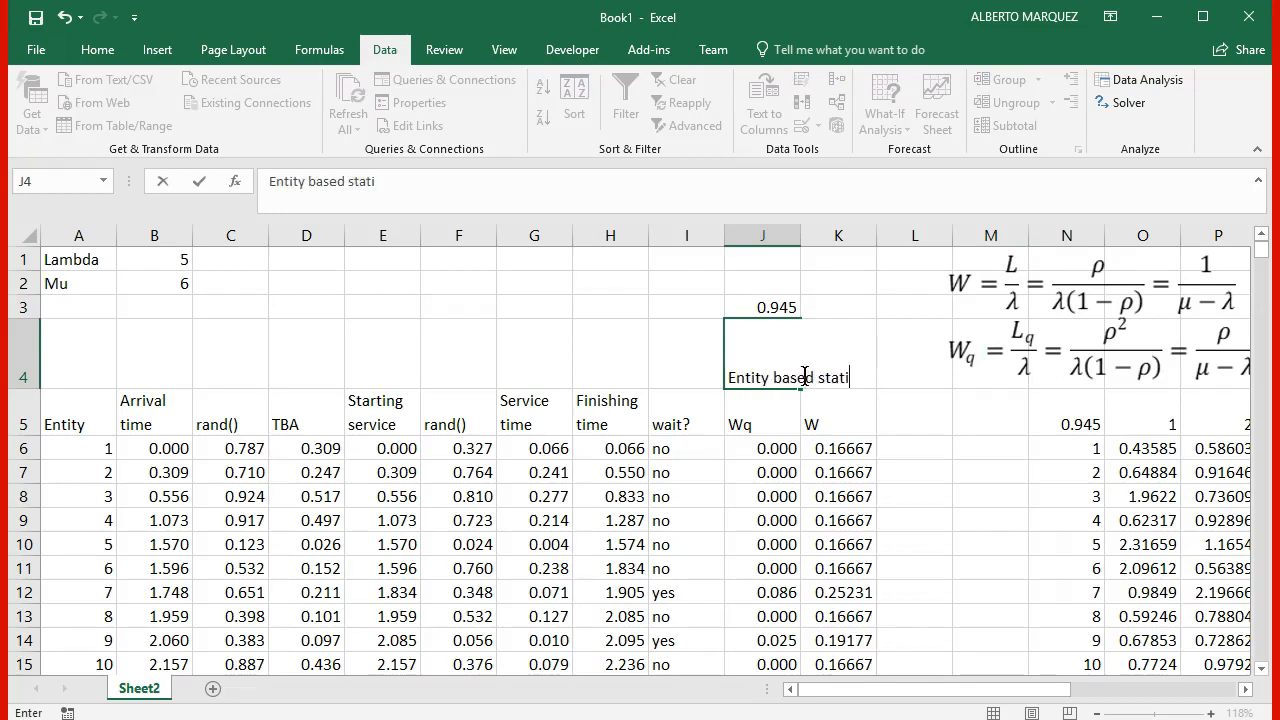
text(stics)
key(Return)
drag(778, 360, 817, 354)
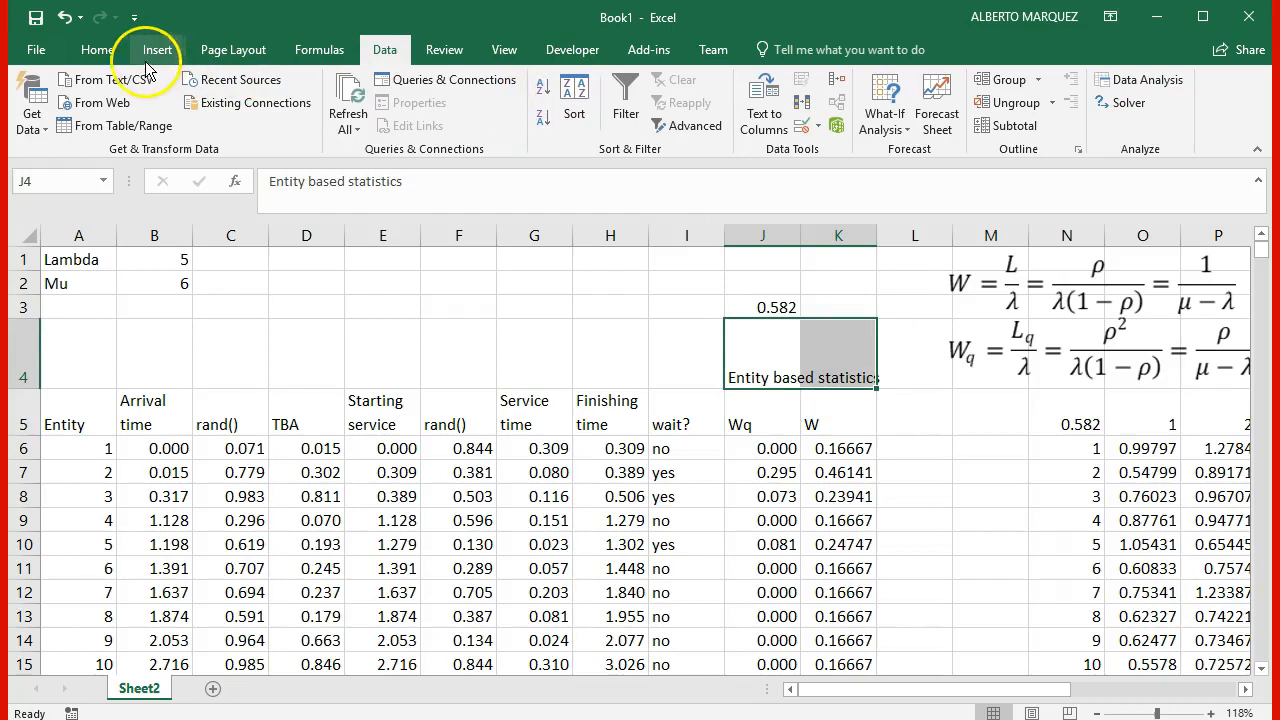
click(97, 50)
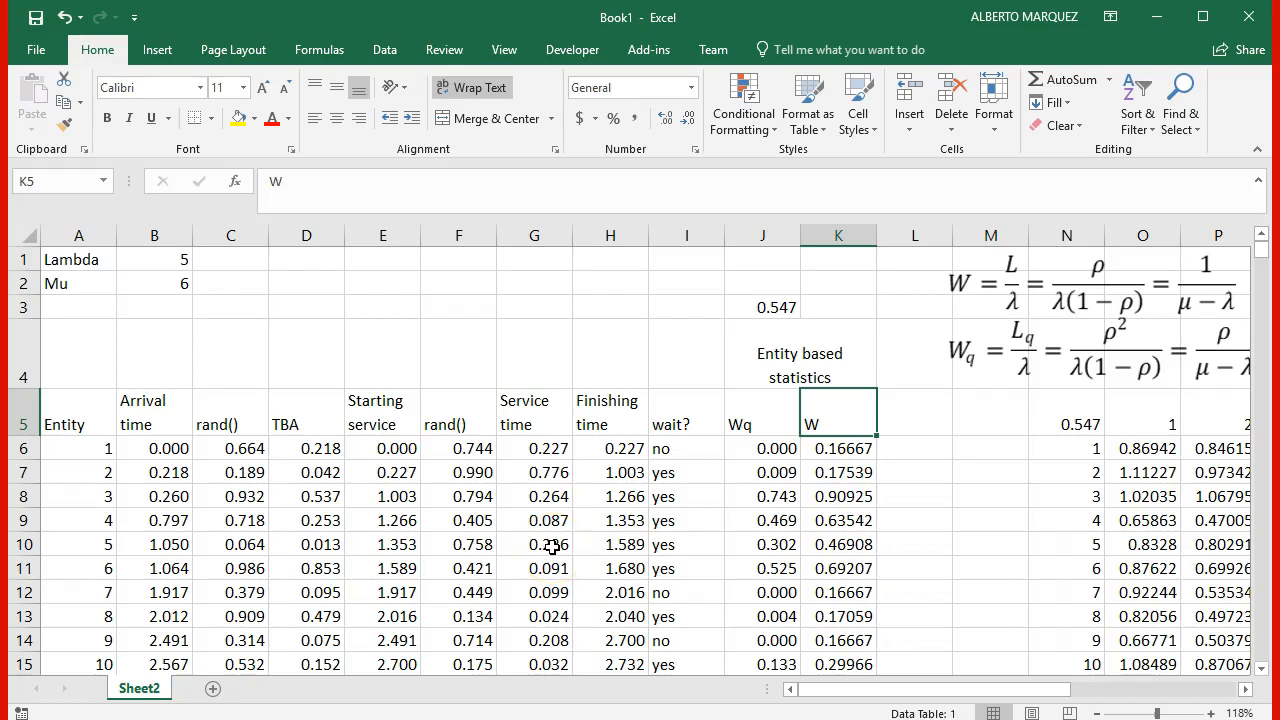
Step: Recalculate the simulation repeatedly to examine how the entities' times and the Wq and W columns vary between runs
key(F9)
key(F9)
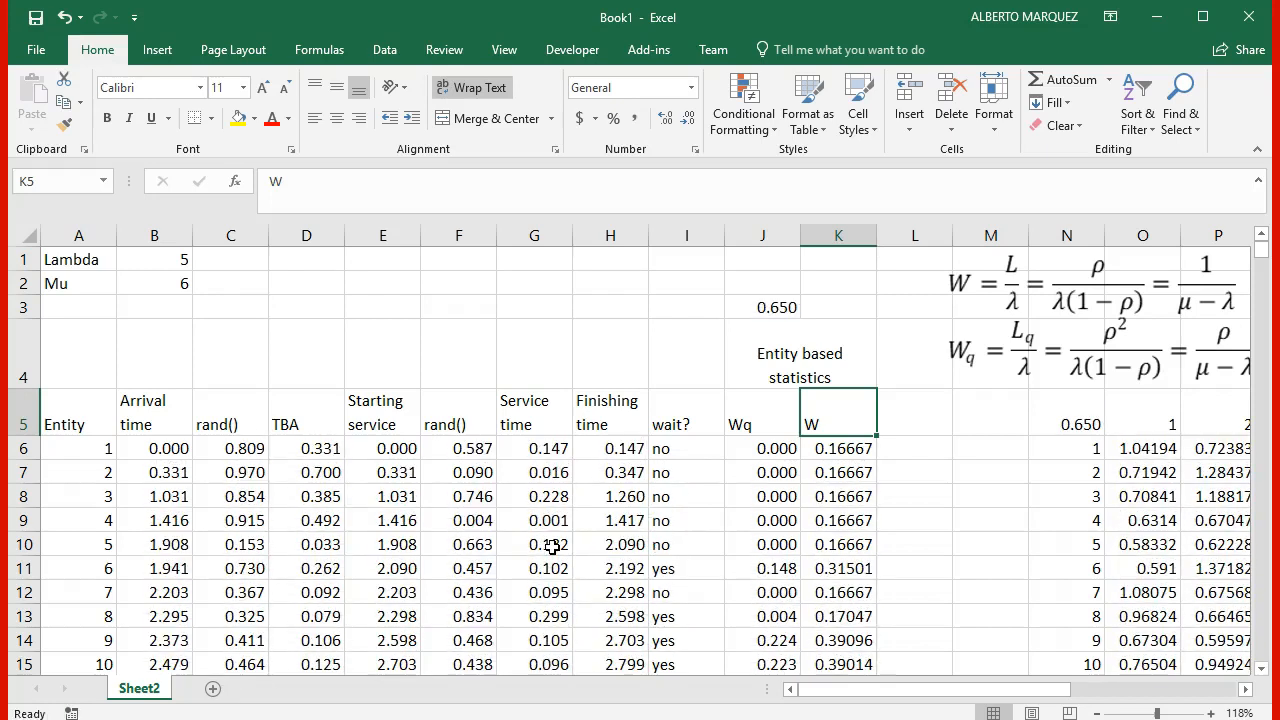
key(F9)
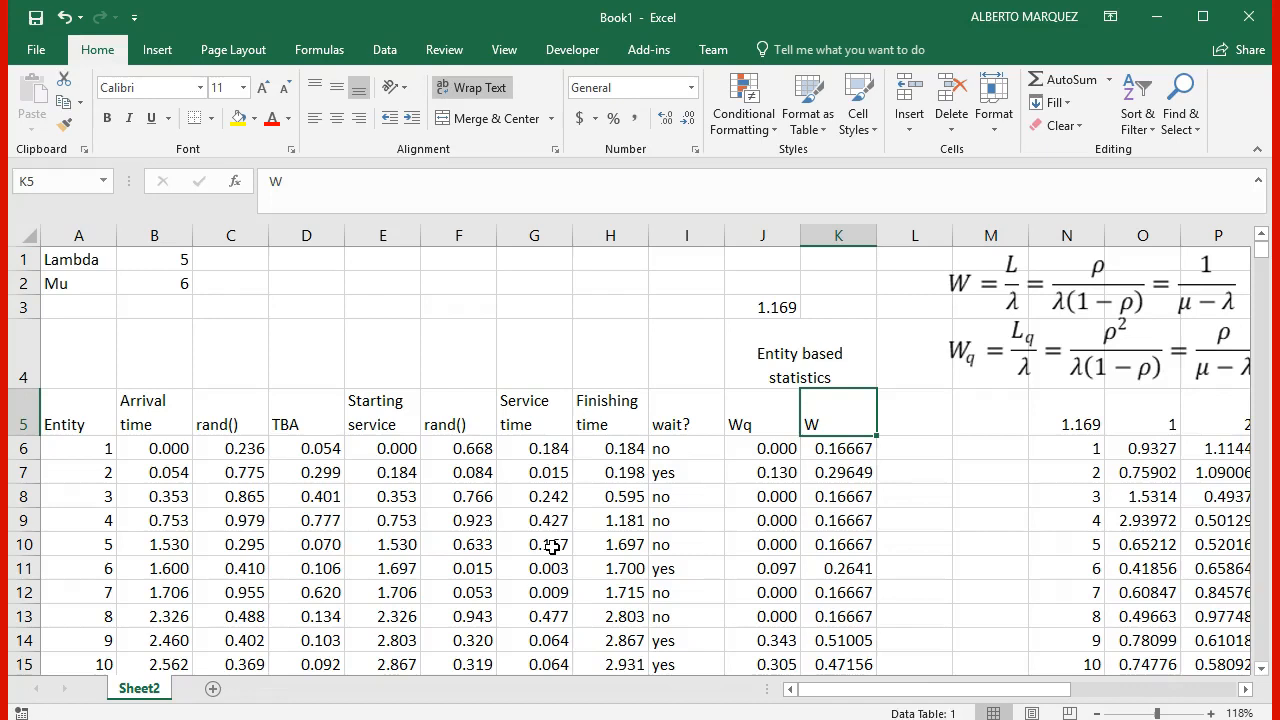
key(F9)
key(F9)
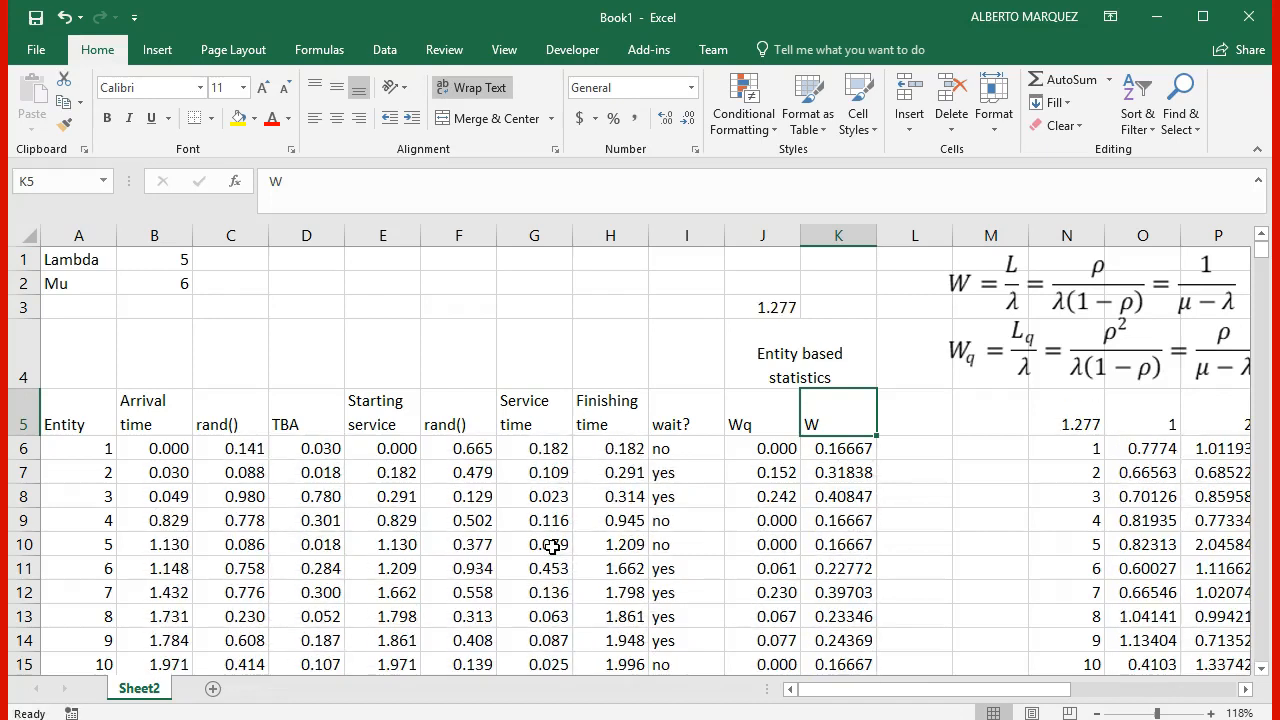
key(F9)
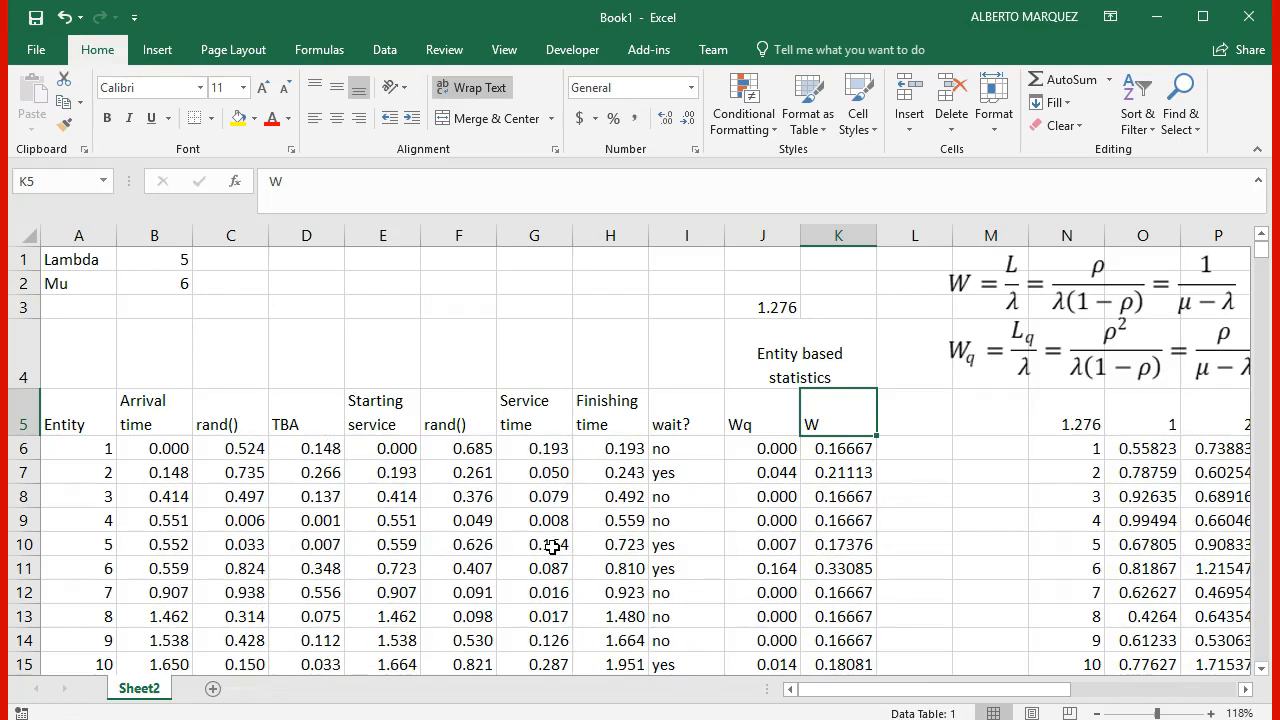
key(F9)
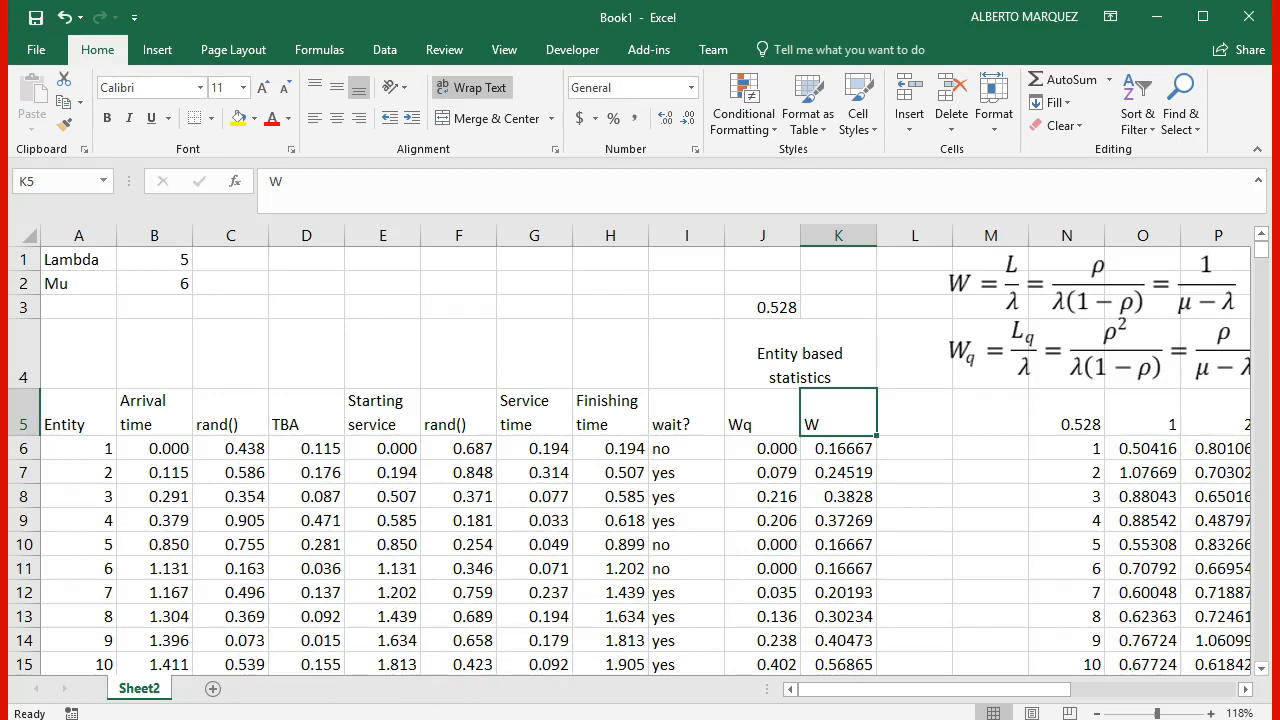